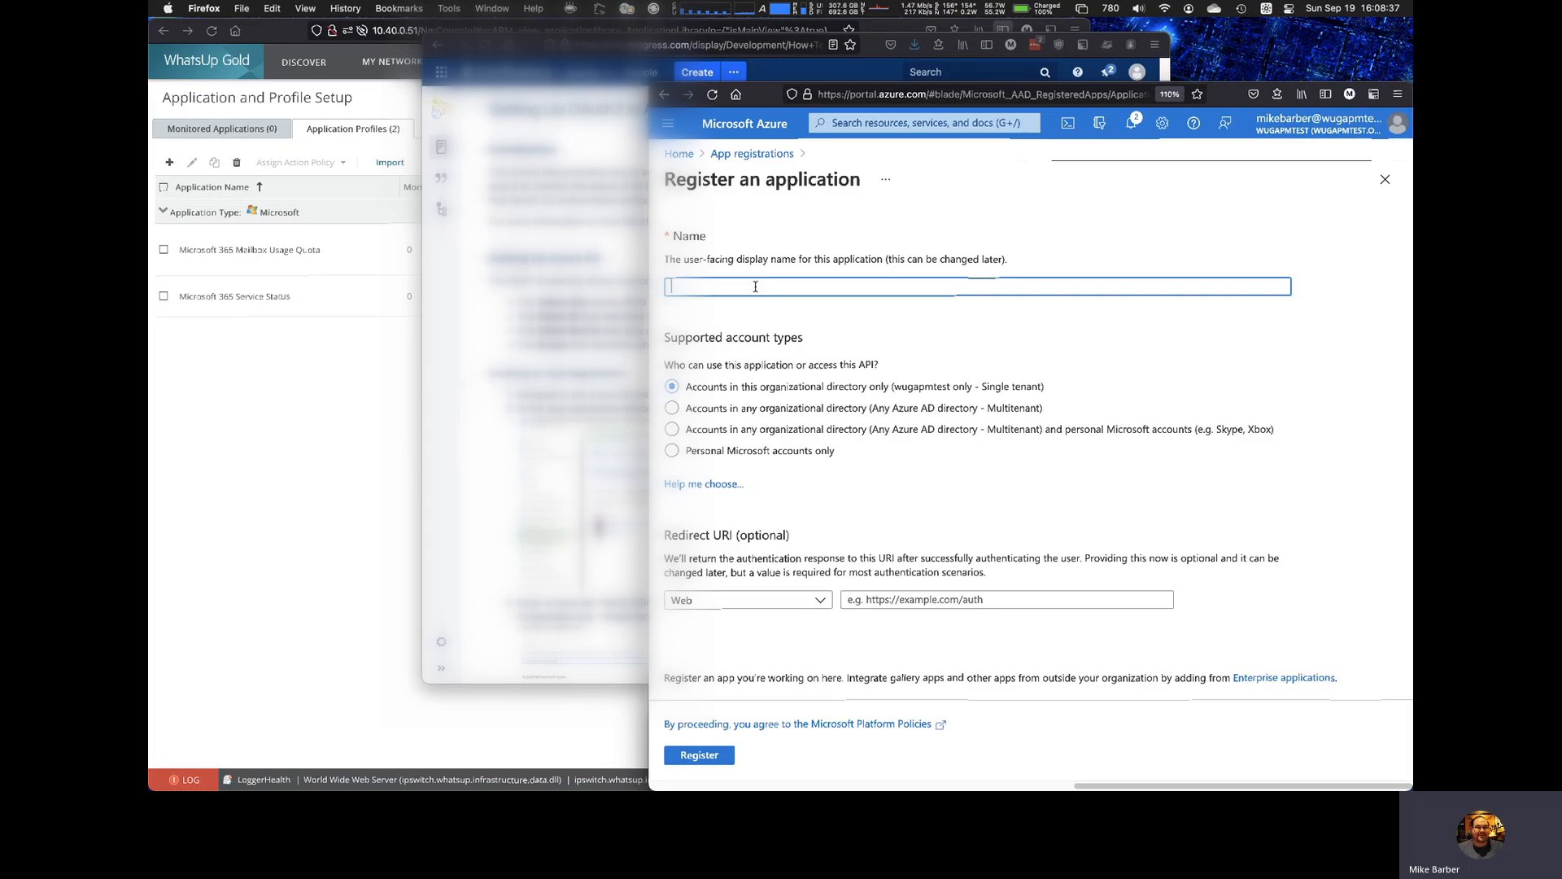
Step: Register a single-tenant application named "WUG Monitoring"
{"action": "type", "text": "WUG Monitoering"}
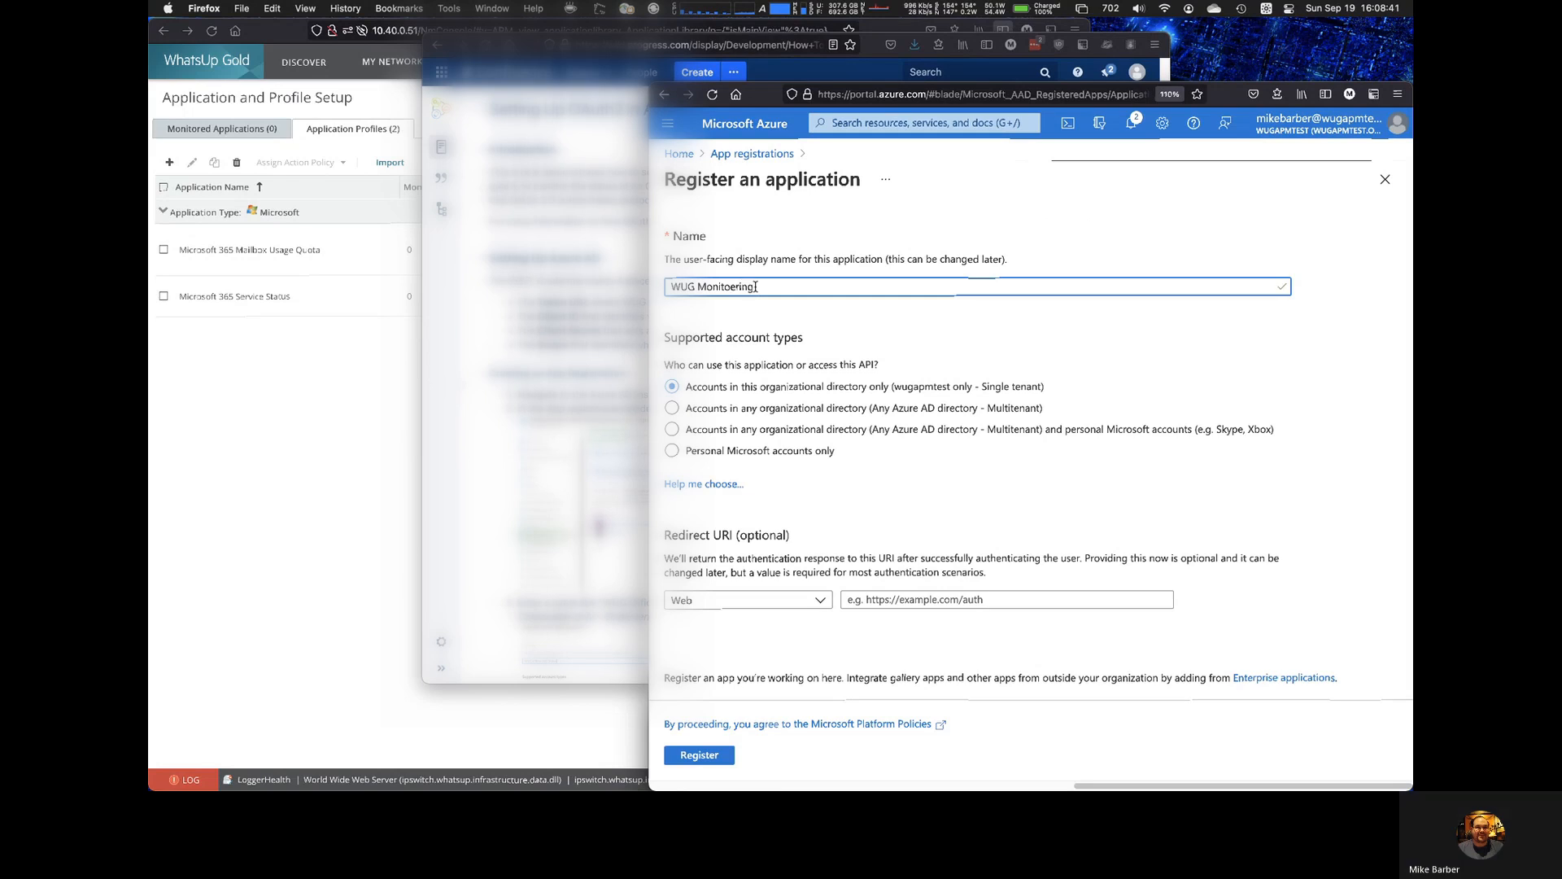
{"action": "key", "text": "BackSpace"}
{"action": "key", "text": "BackSpace"}
{"action": "key", "text": "BackSpace"}
{"action": "key", "text": "BackSpace"}
{"action": "key", "text": "BackSpace"}
{"action": "key", "text": "BackSpace"}
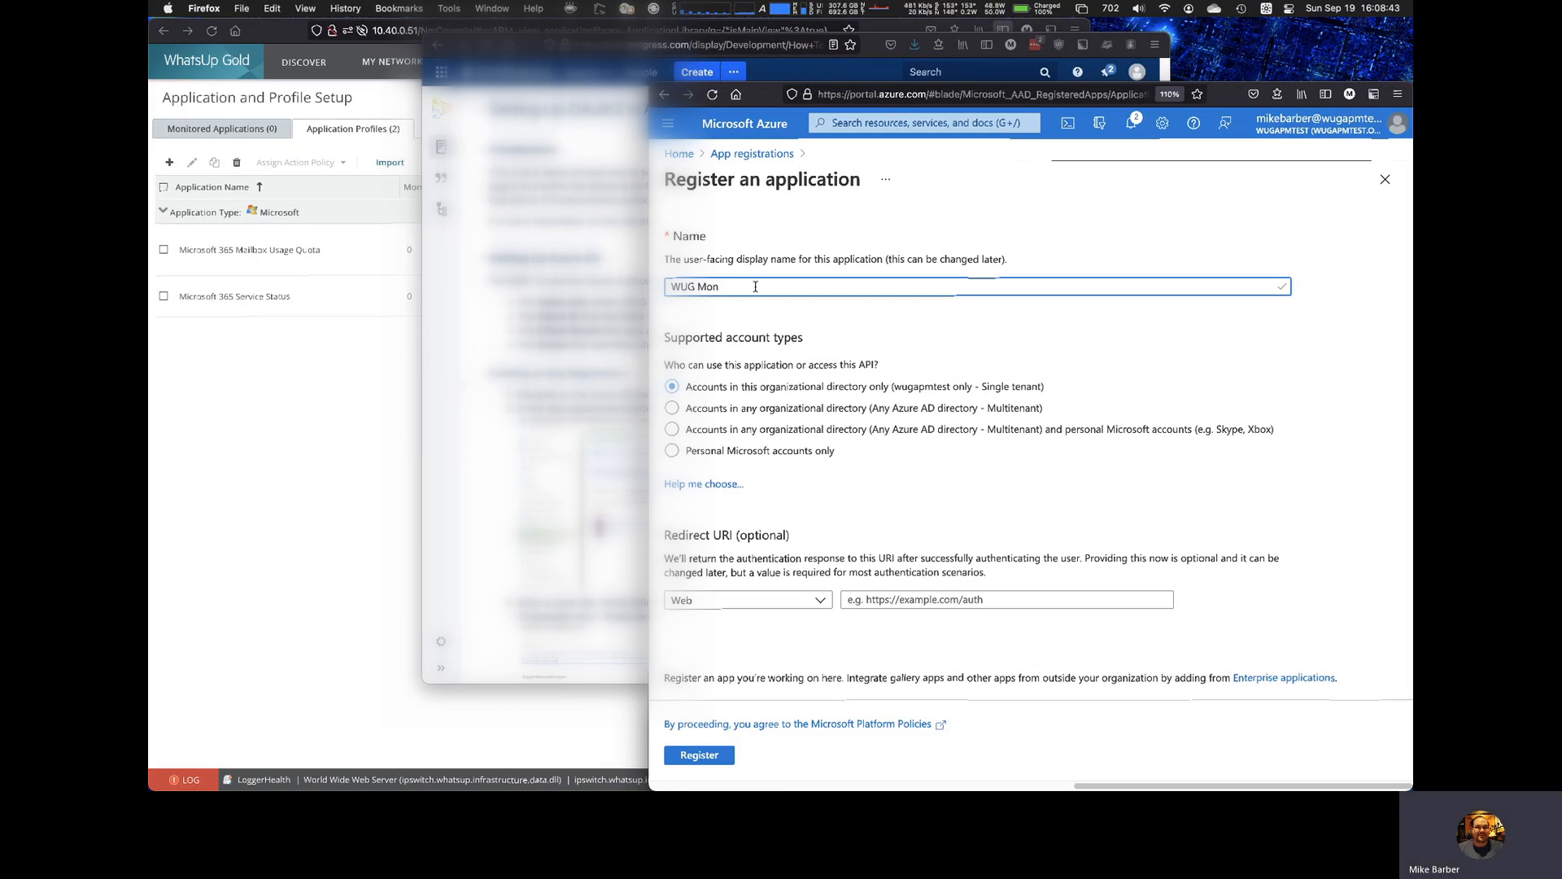
{"action": "type", "text": "toring"}
{"action": "left_click", "coordinate": [719, 756]}
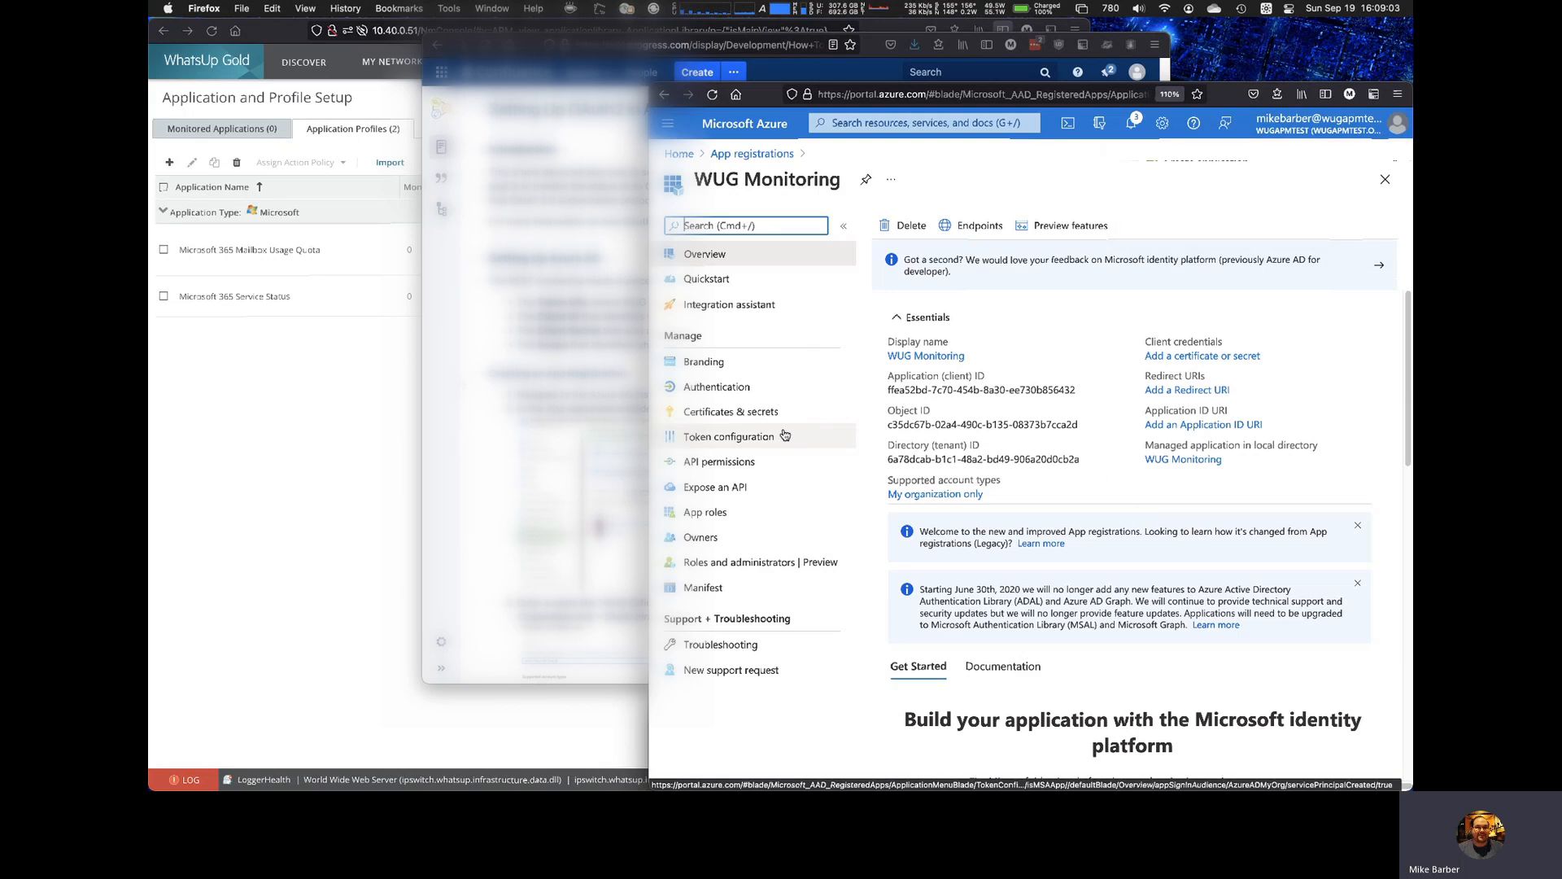
Step: Add the Microsoft Graph application permission Reports.Read.All to the WUG Monitoring app's API permissions
{"action": "left_click", "coordinate": [757, 462]}
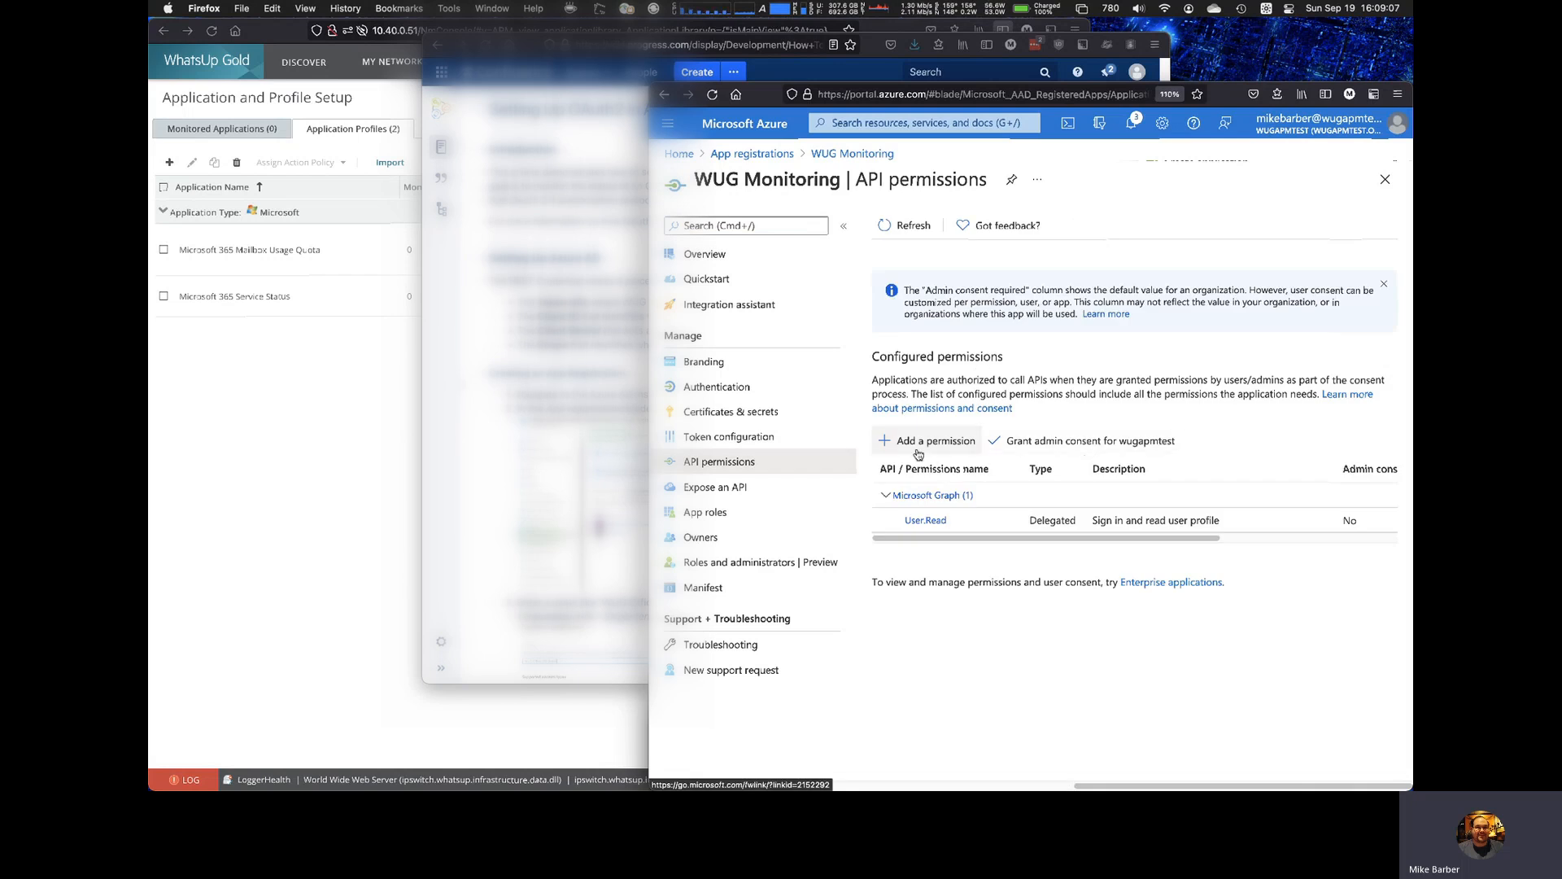
{"action": "left_click", "coordinate": [919, 446]}
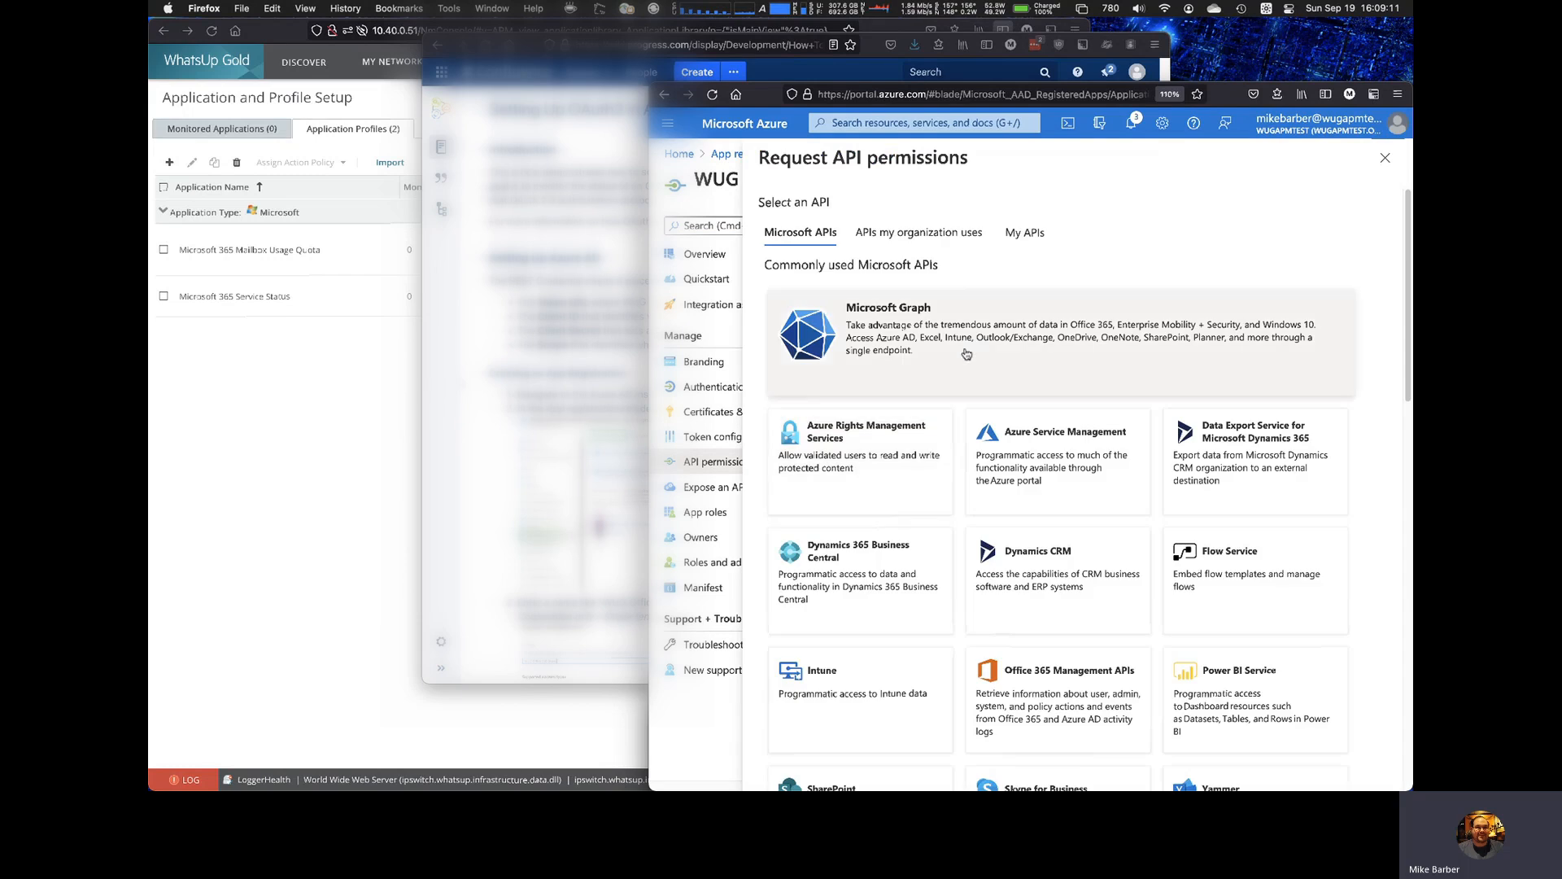
{"action": "left_click", "coordinate": [972, 341]}
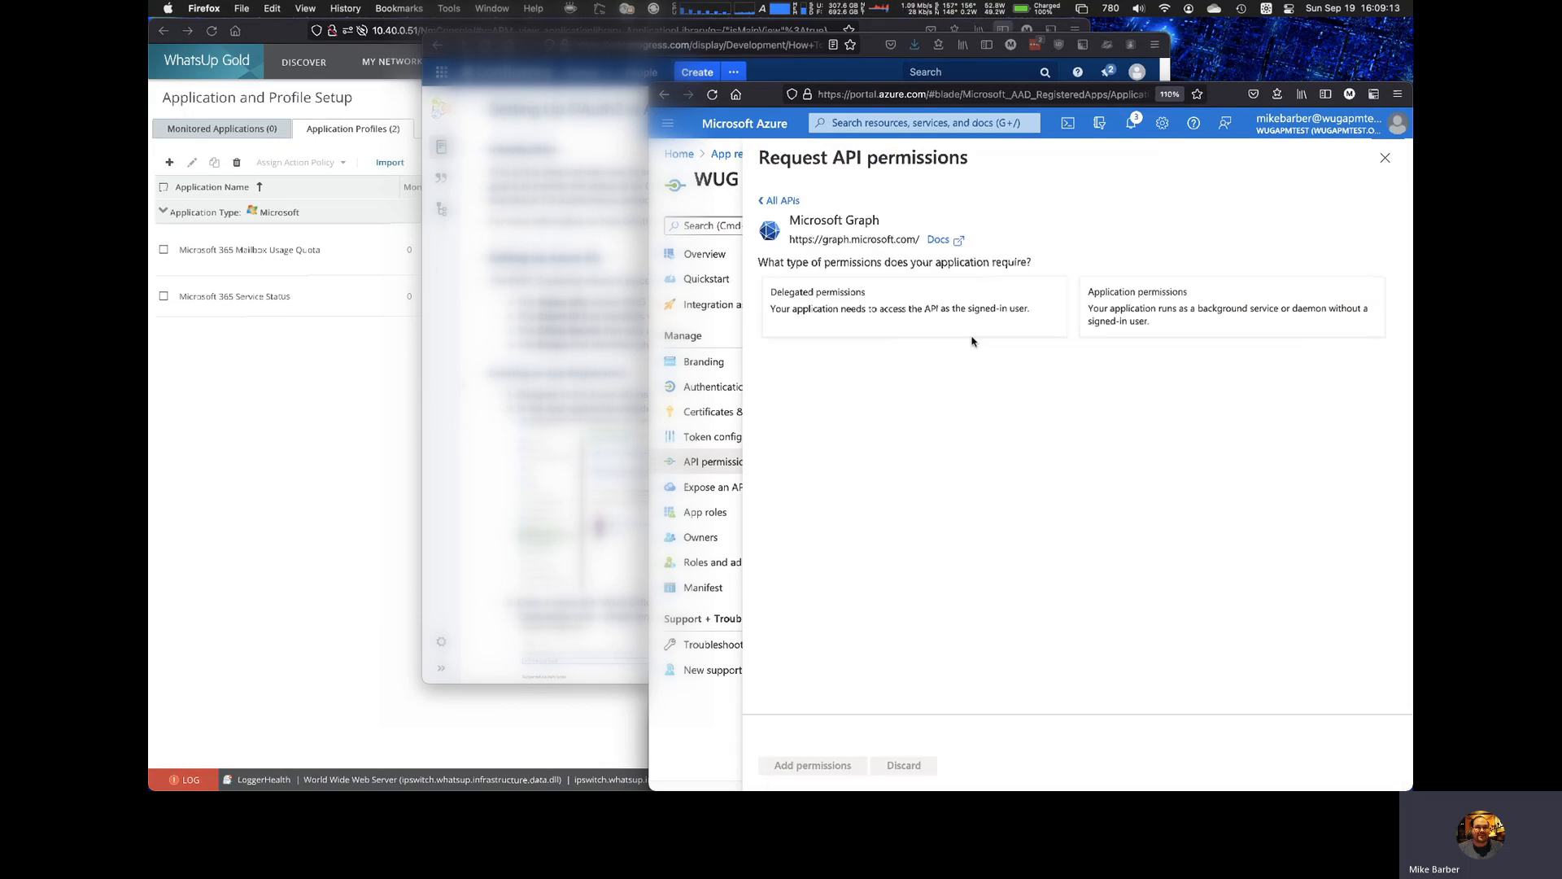
{"action": "left_click", "coordinate": [1181, 311]}
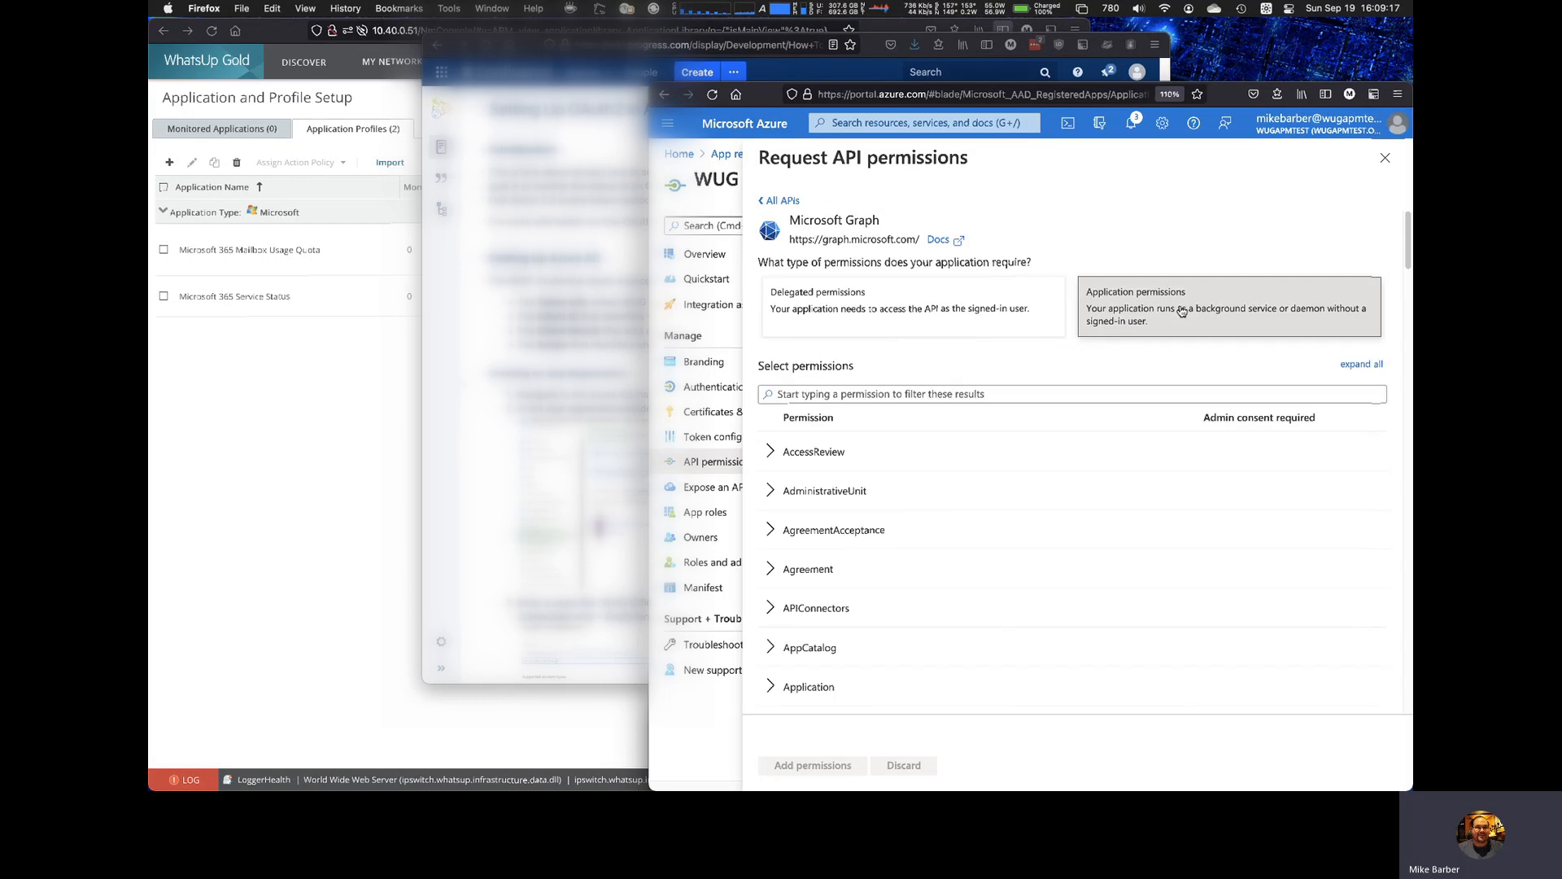
{"action": "left_click", "coordinate": [1051, 394]}
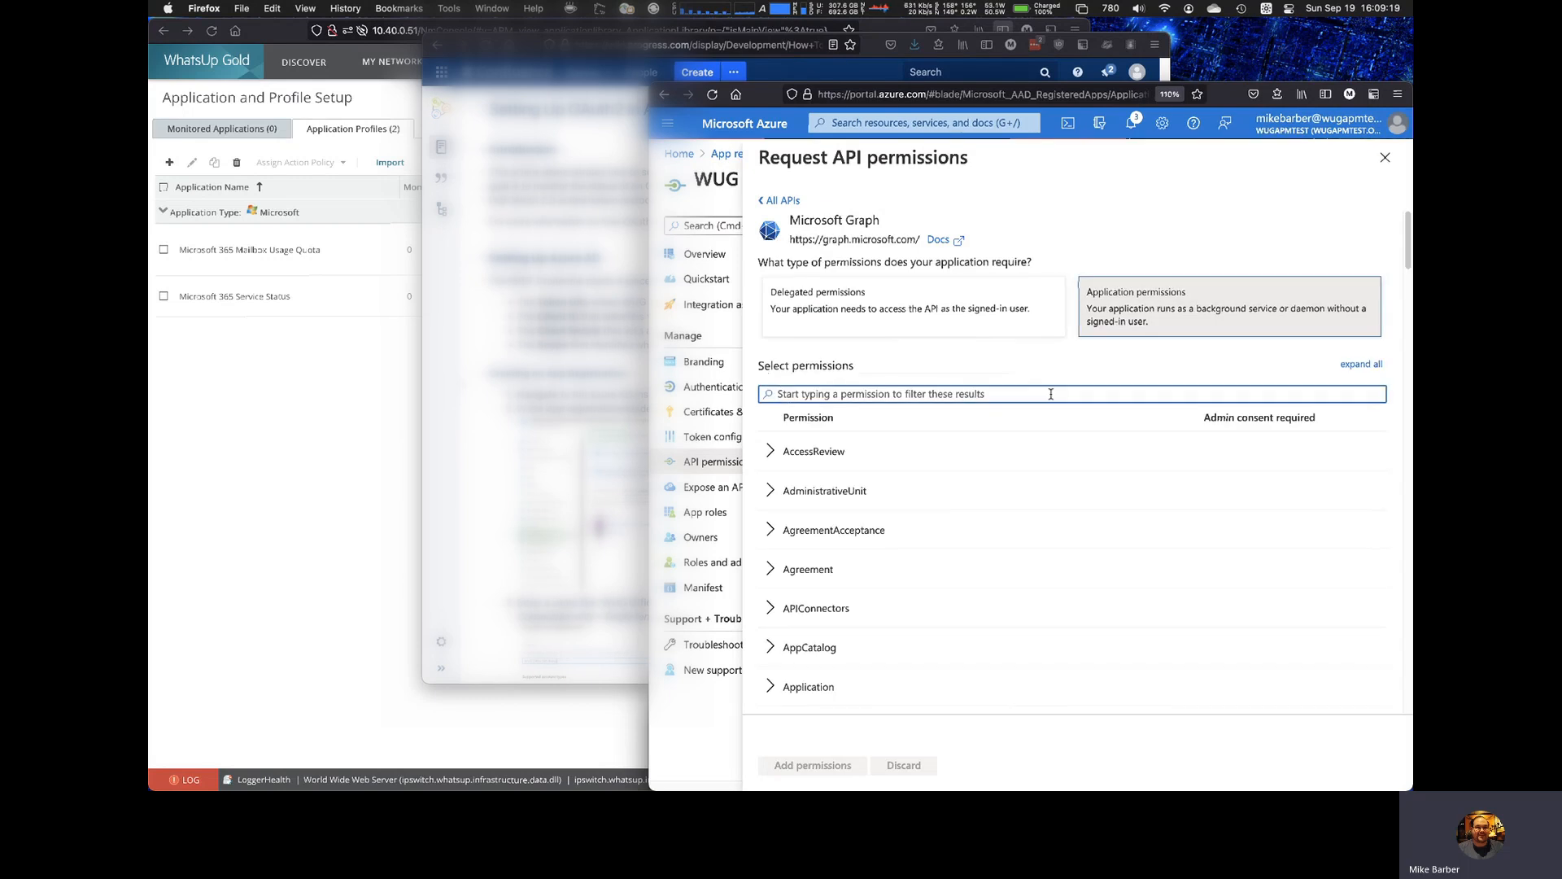
{"action": "type", "text": "re"}
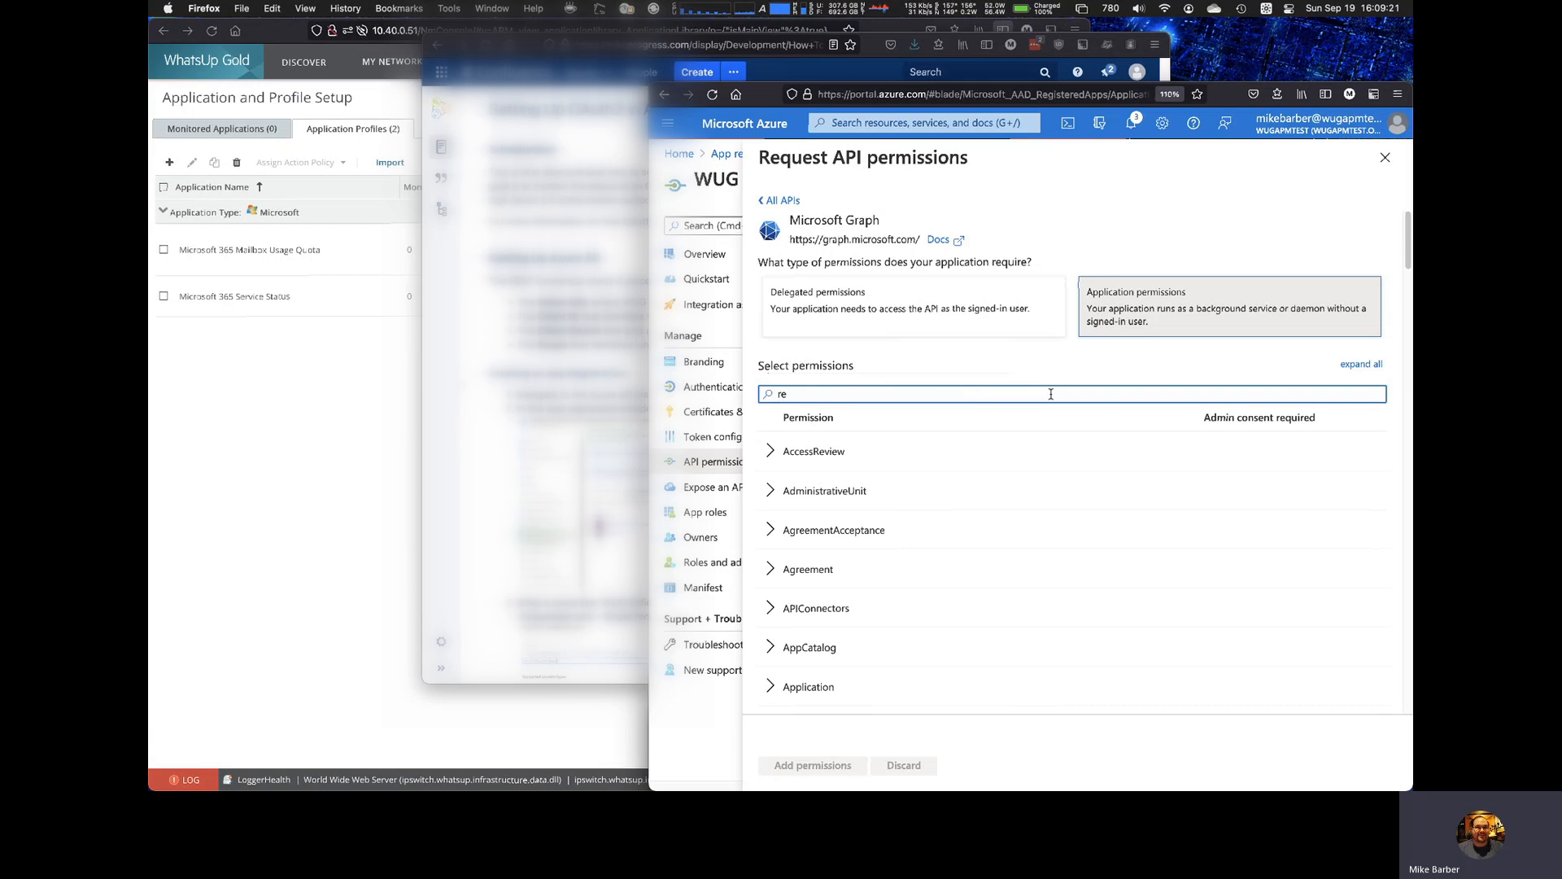
{"action": "type", "text": "port"}
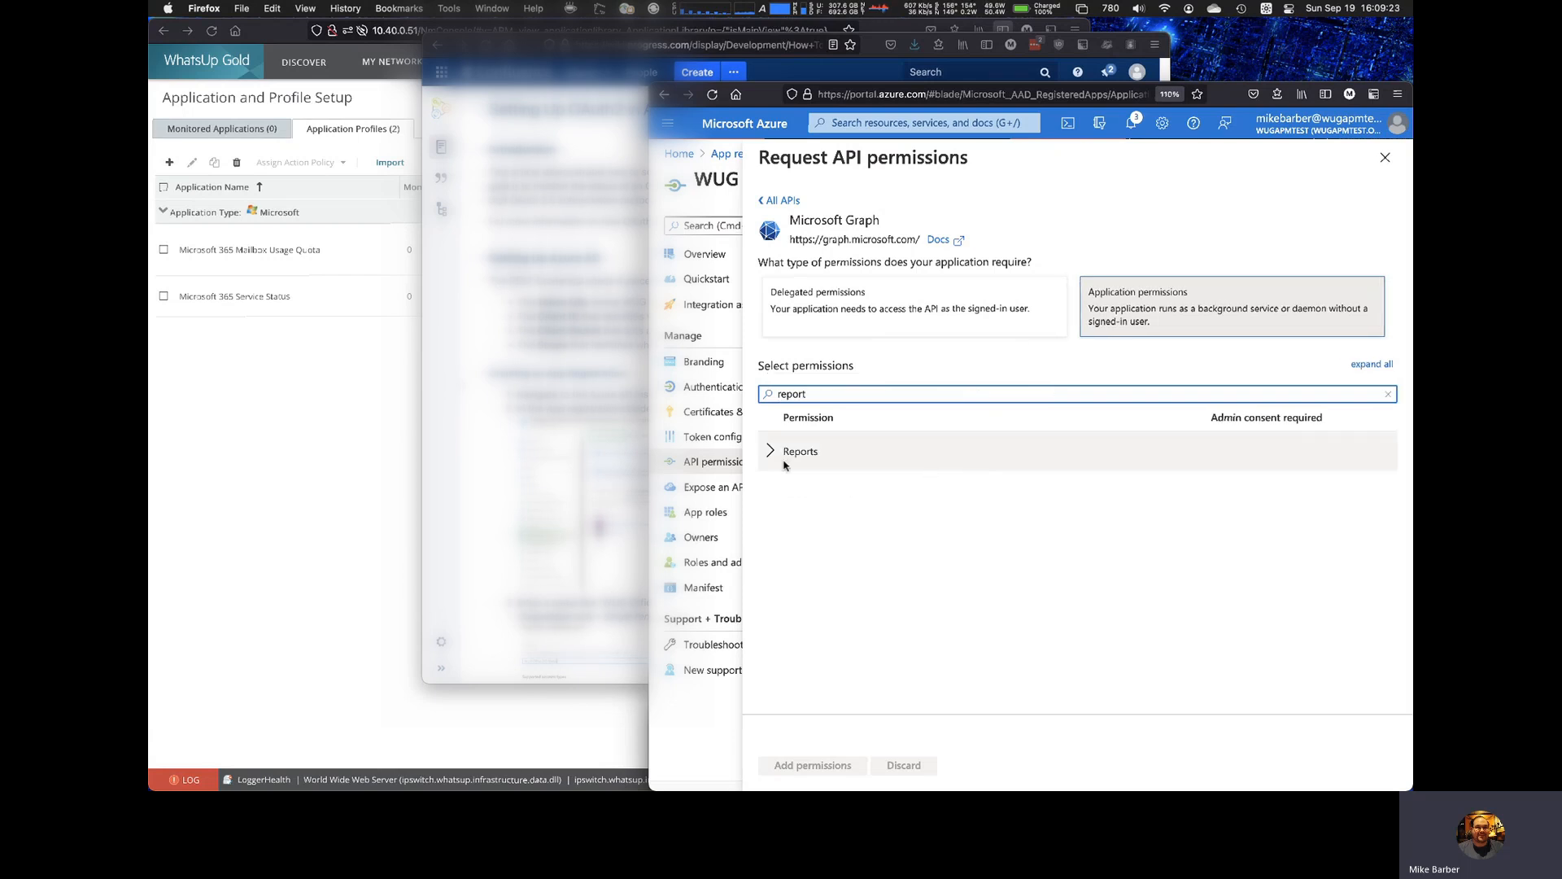
{"action": "left_click", "coordinate": [777, 460]}
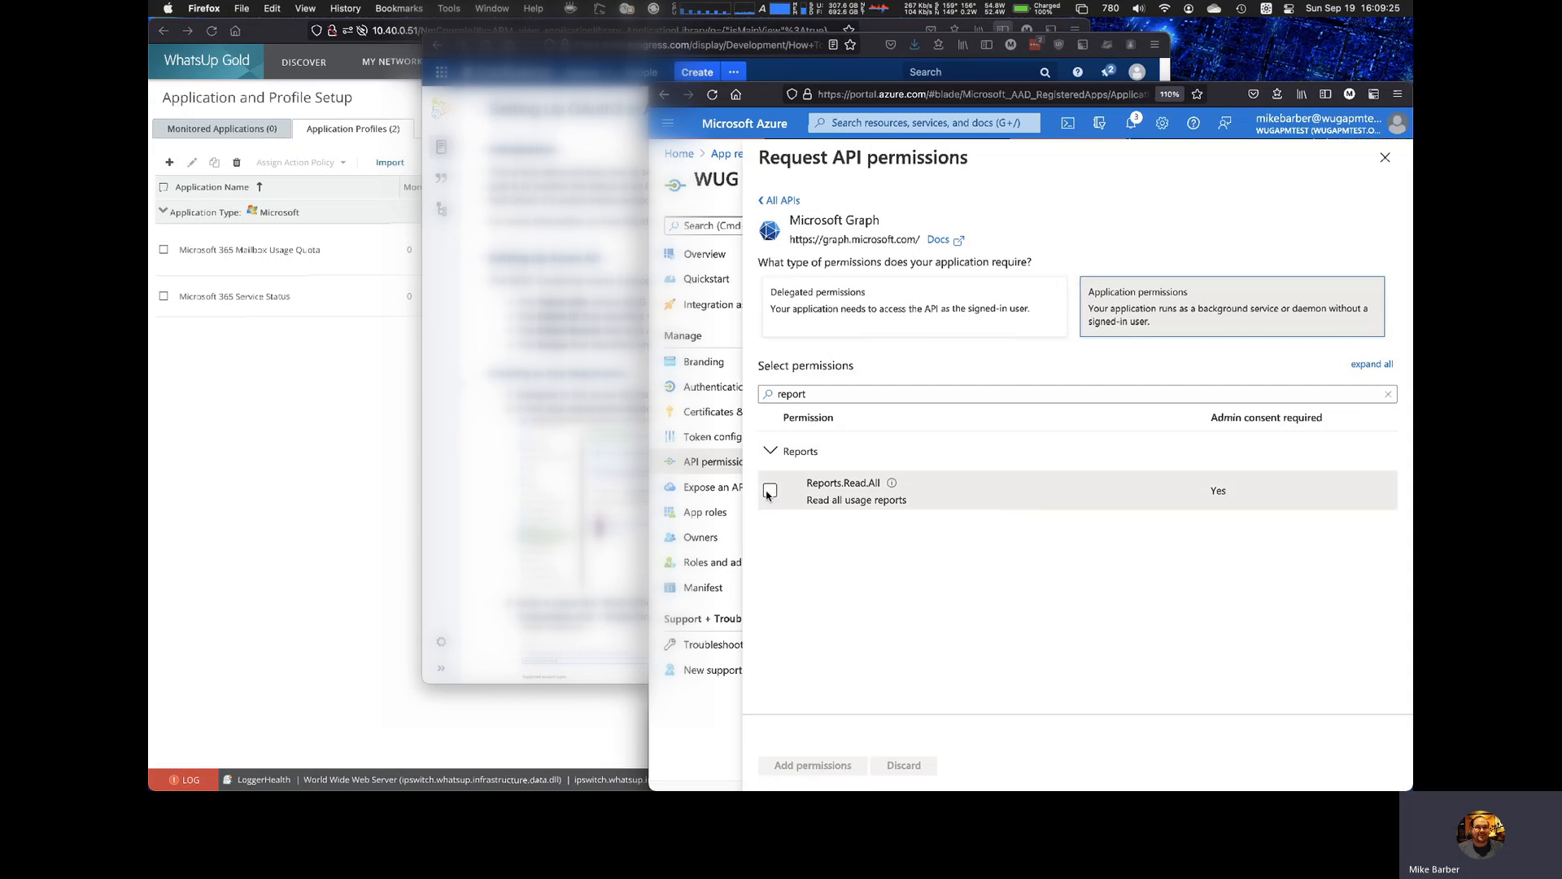
{"action": "left_click", "coordinate": [769, 491]}
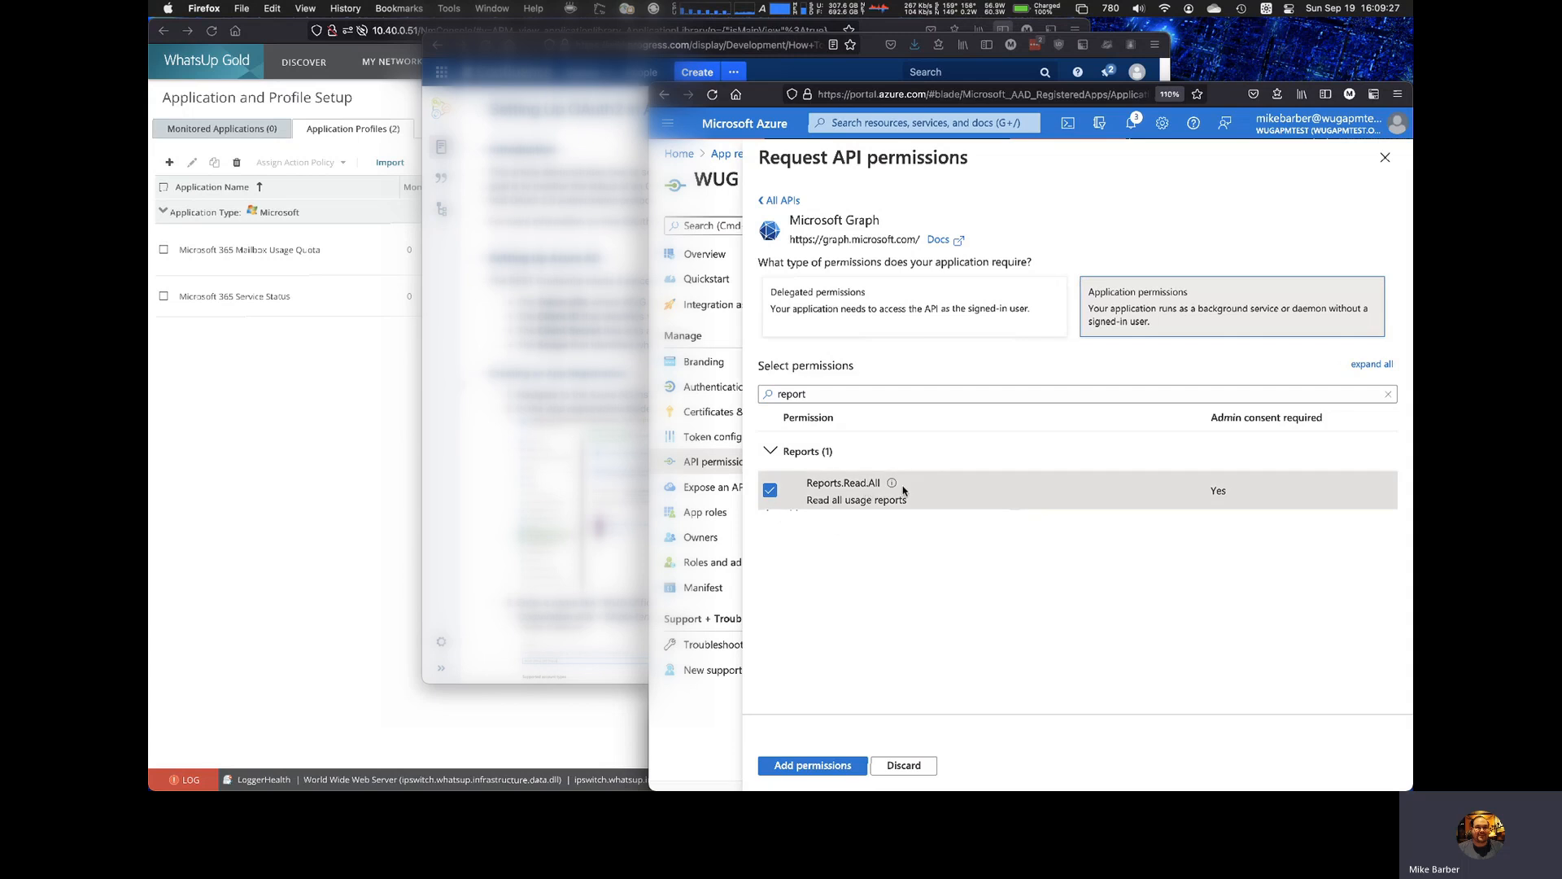
{"action": "left_click", "coordinate": [823, 765]}
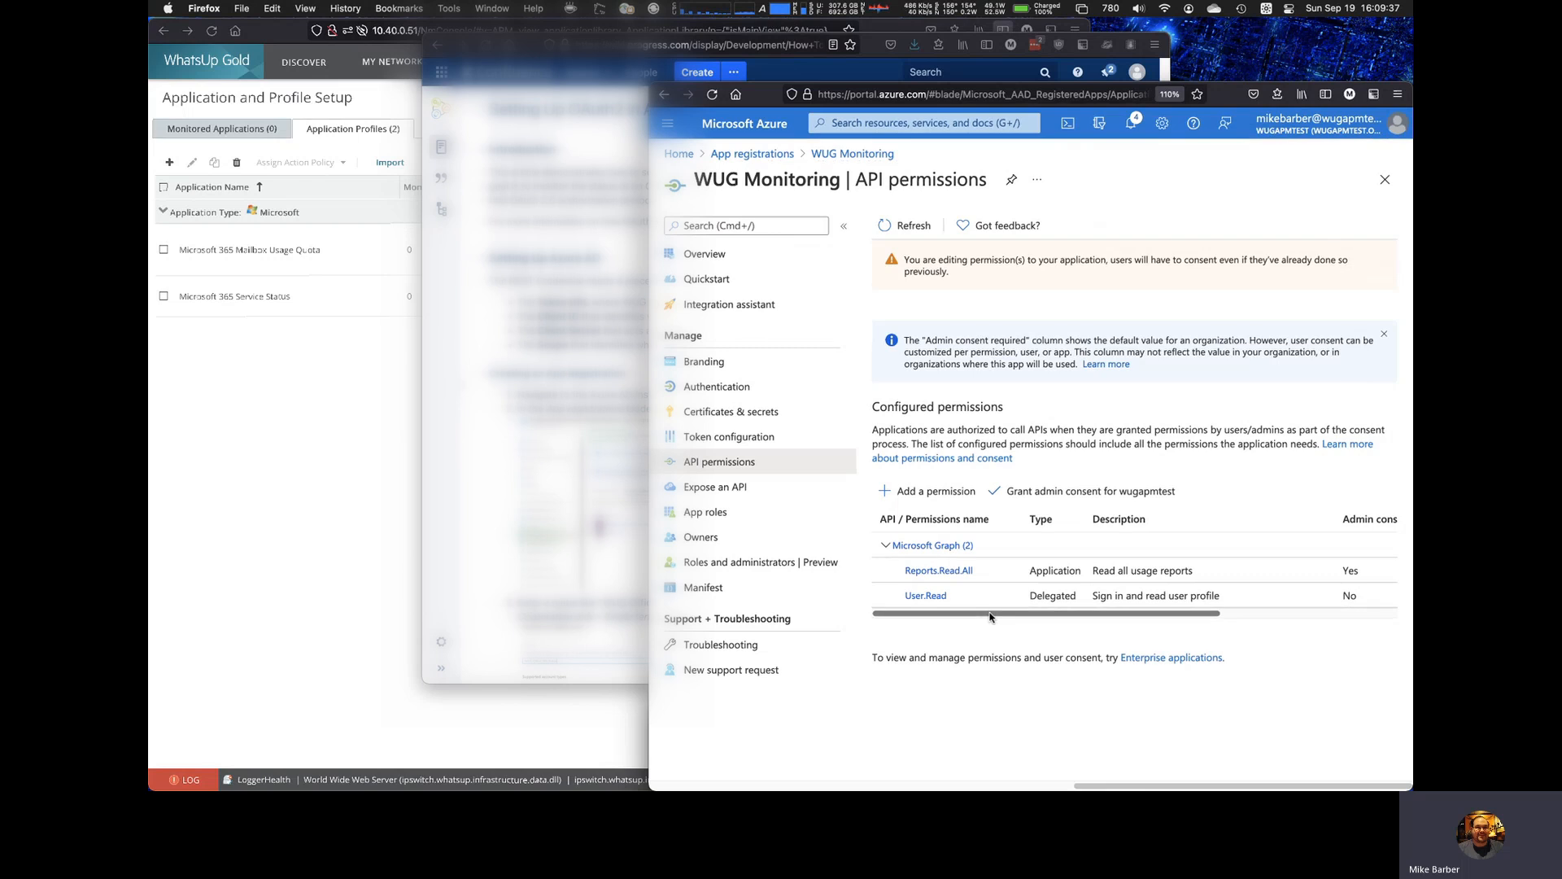
Step: Grant admin consent for wugapmtest on the app's configured permissions
{"action": "left_click_drag", "start_coordinate": [989, 615], "coordinate": [1197, 620]}
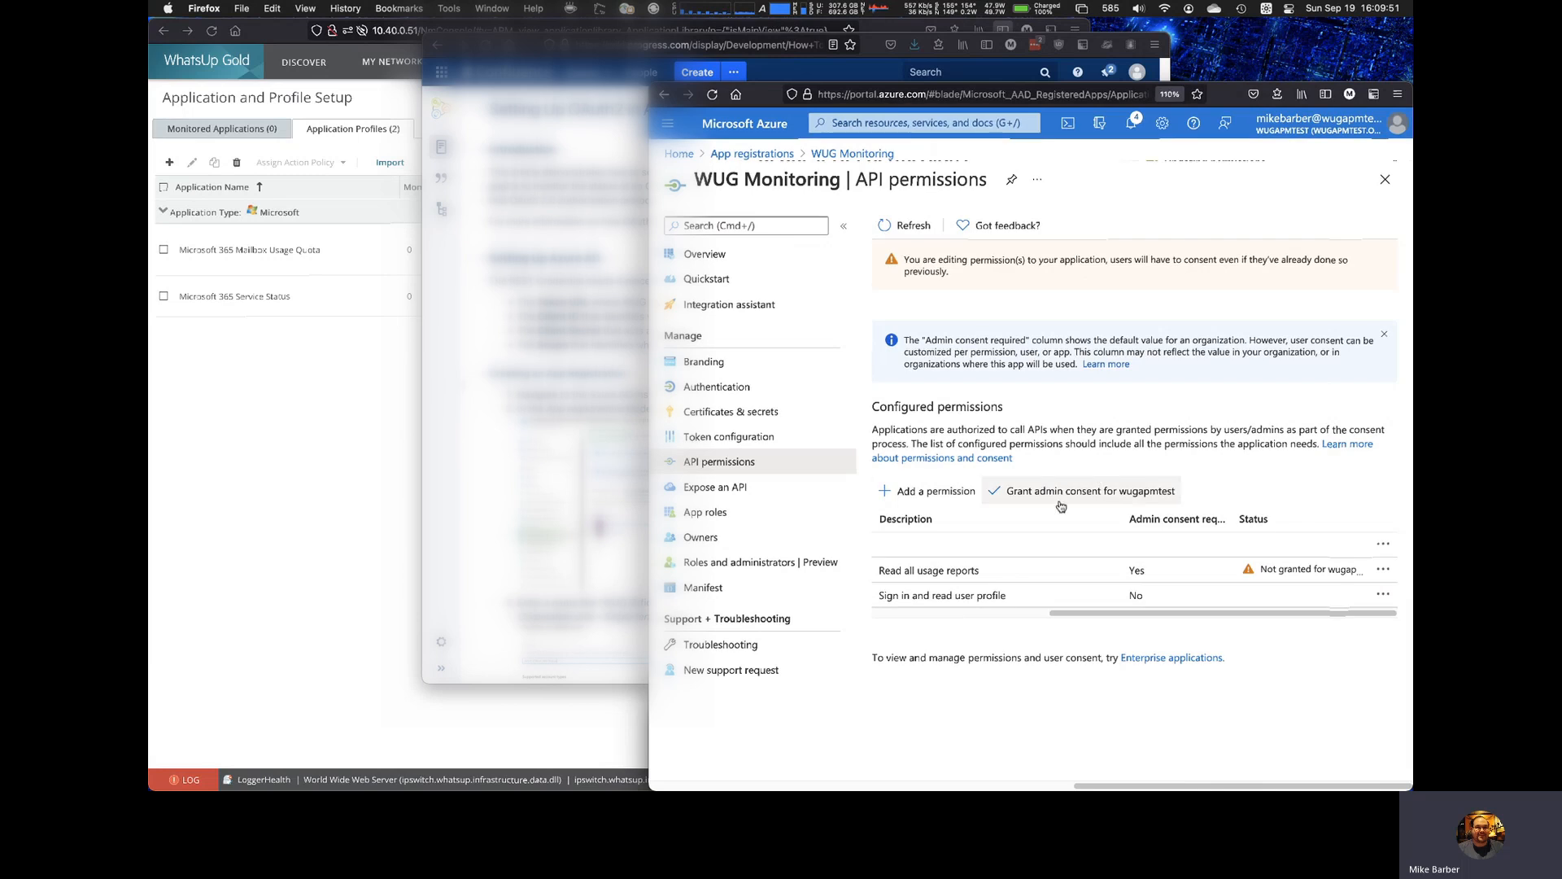
{"action": "left_click", "coordinate": [1137, 497]}
{"action": "left_click", "coordinate": [898, 332]}
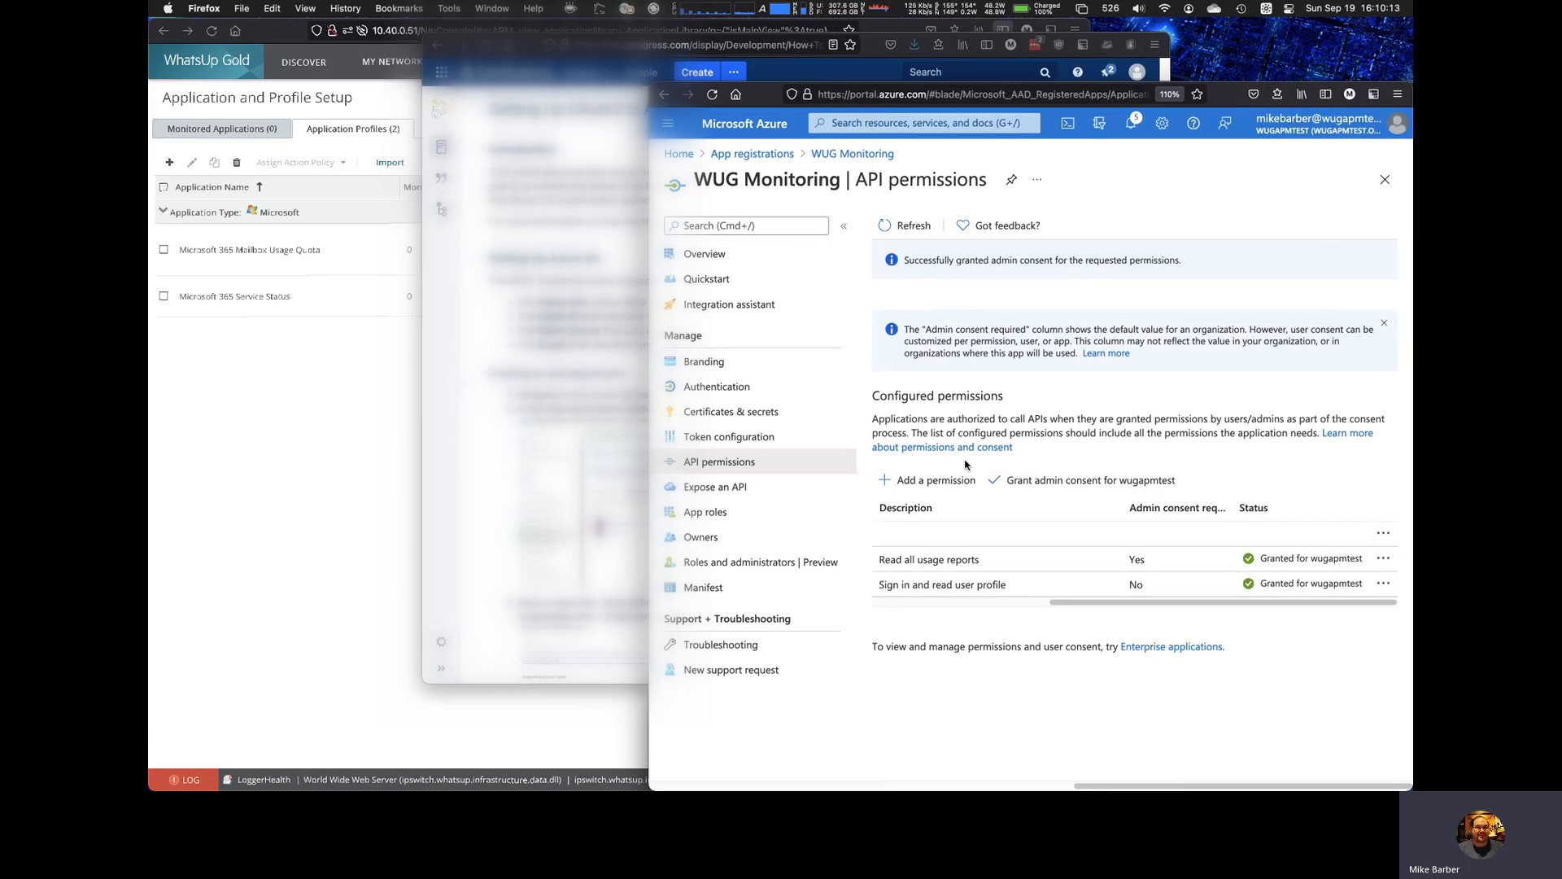
Step: Switch to WhatsUp Gold and start a new REST API credential in the Credentials Library
{"action": "left_click", "coordinate": [350, 491]}
{"action": "left_click", "coordinate": [556, 71]}
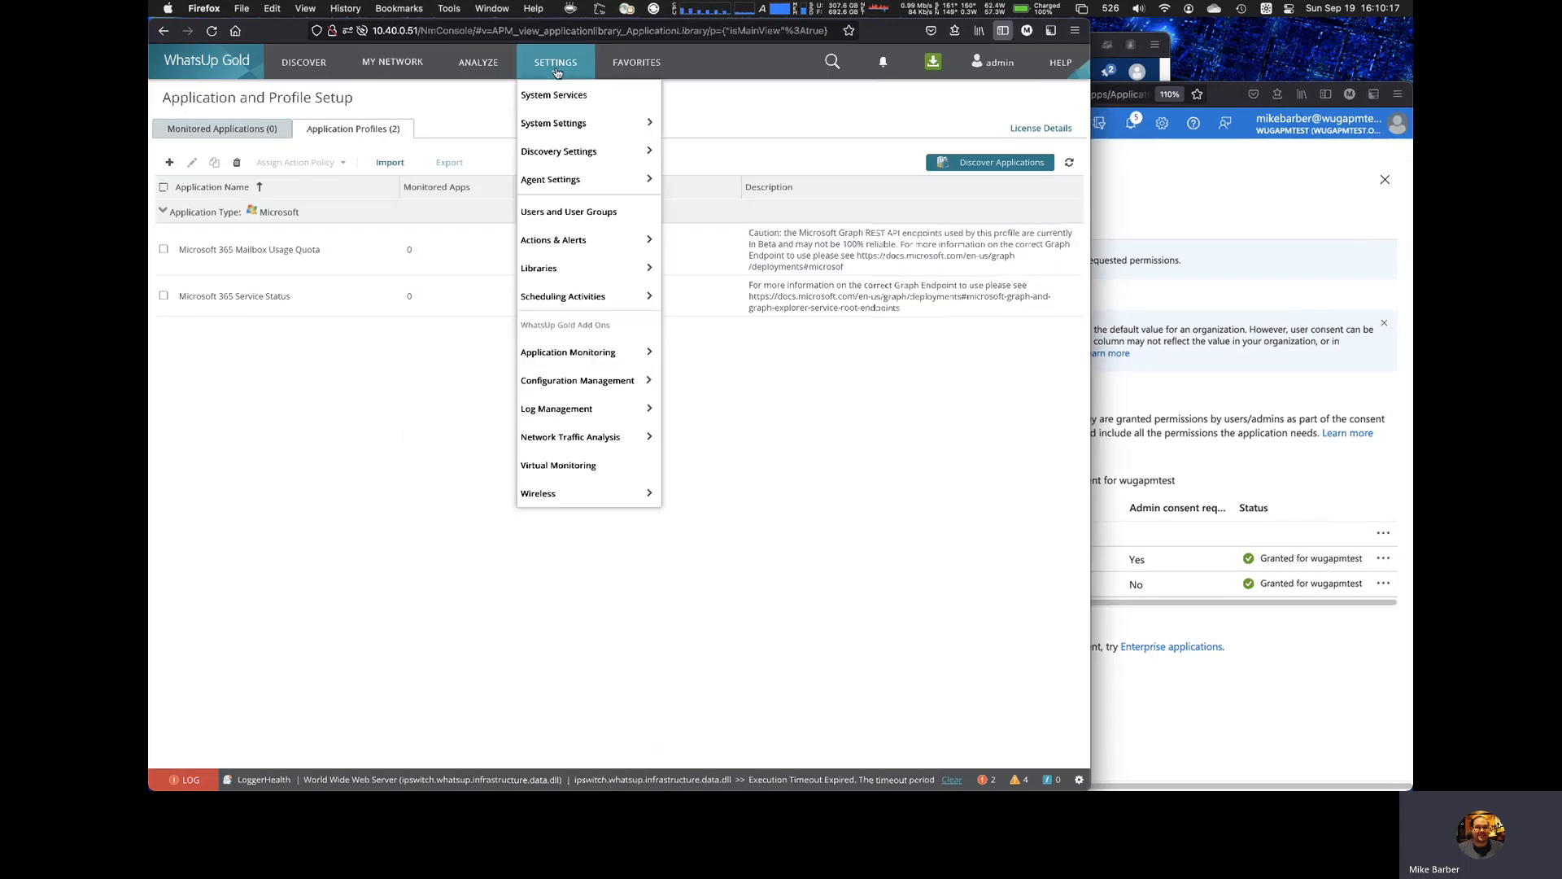
{"action": "mouse_move", "coordinate": [583, 269]}
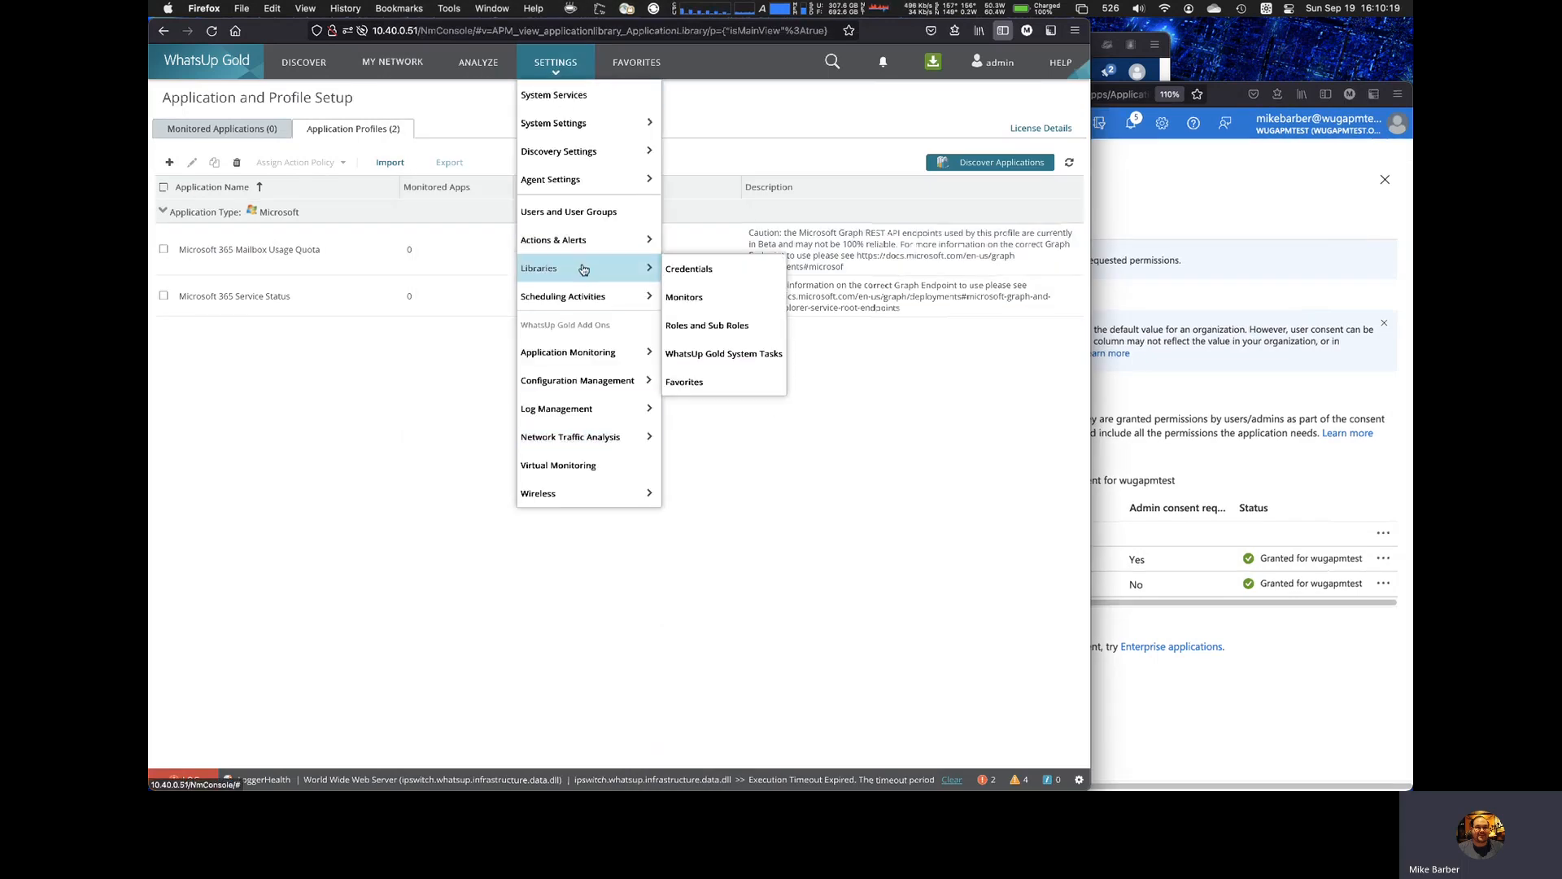
{"action": "left_click", "coordinate": [721, 271]}
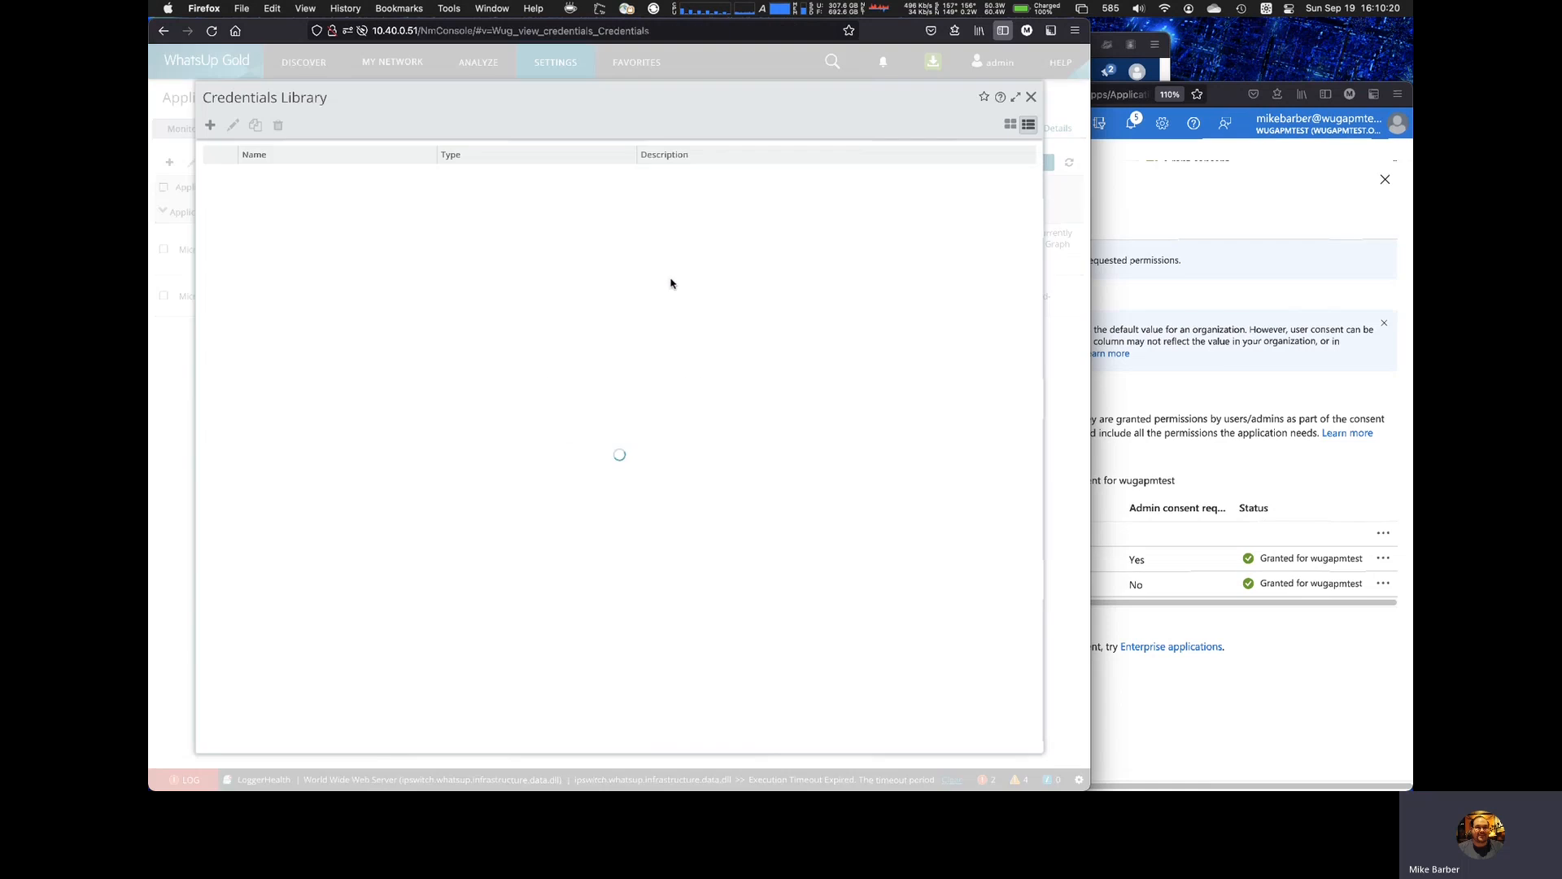
{"action": "left_click", "coordinate": [210, 127]}
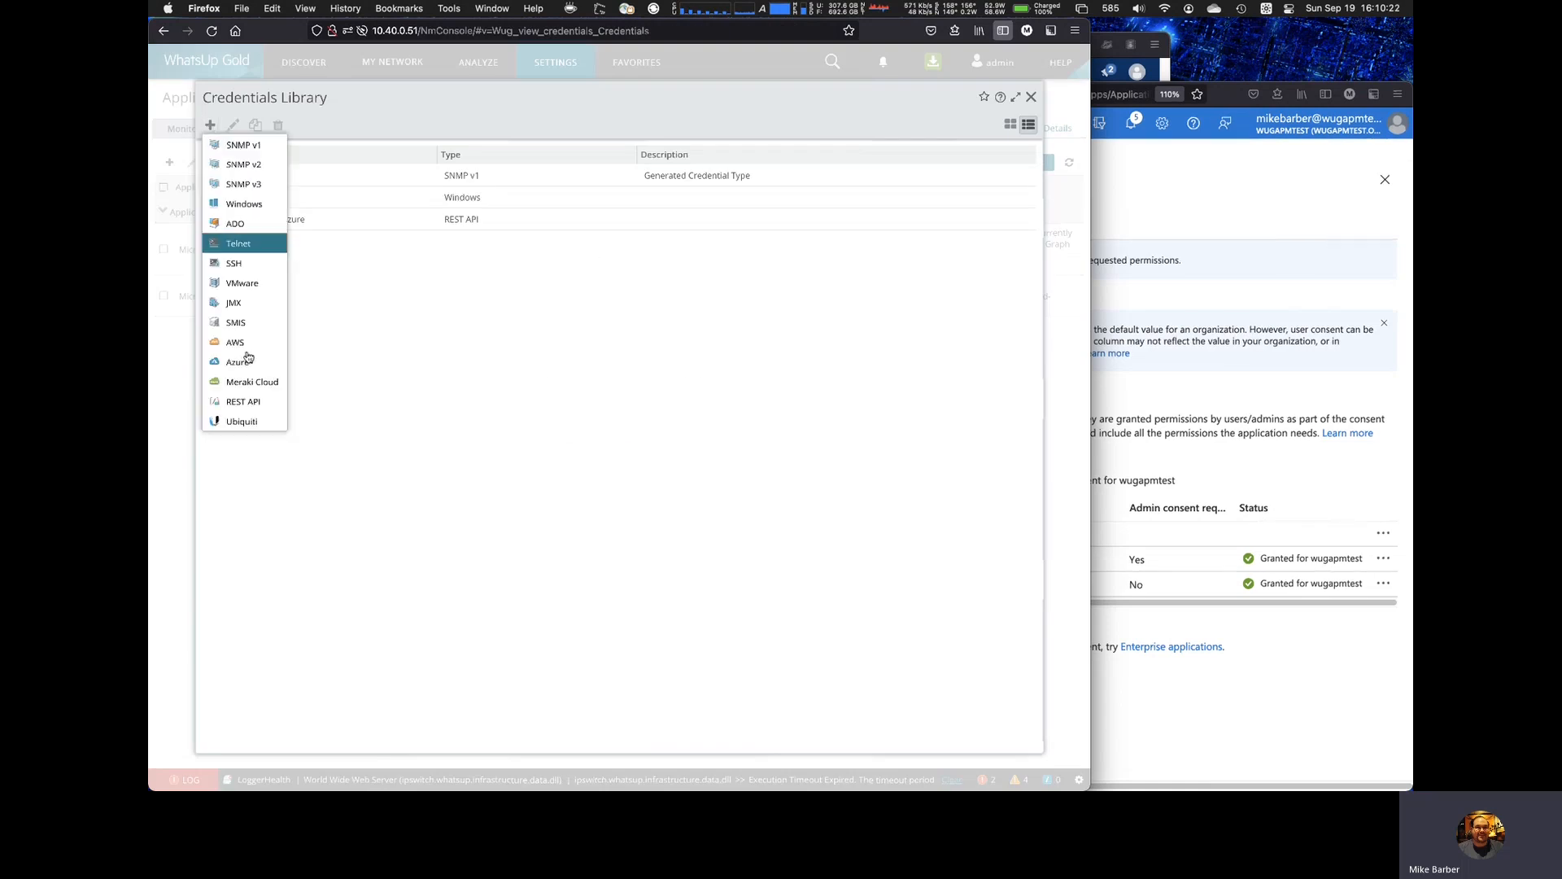
{"action": "left_click", "coordinate": [242, 404]}
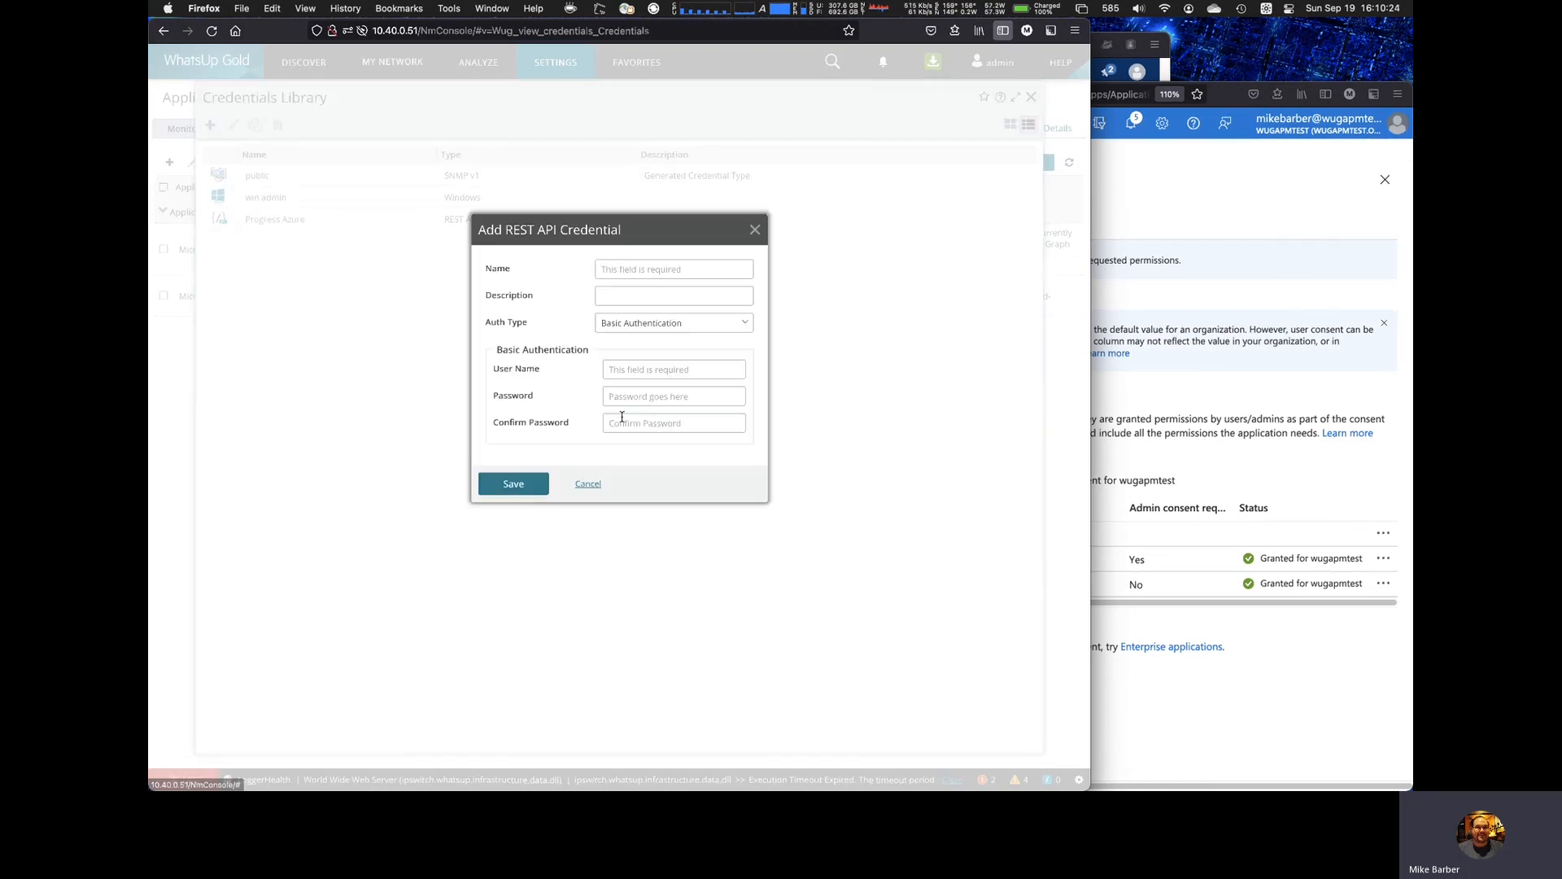
Step: Set the new credential's auth type to OAuth 2.0 and name it "Graph Cred"
{"action": "left_click", "coordinate": [669, 326]}
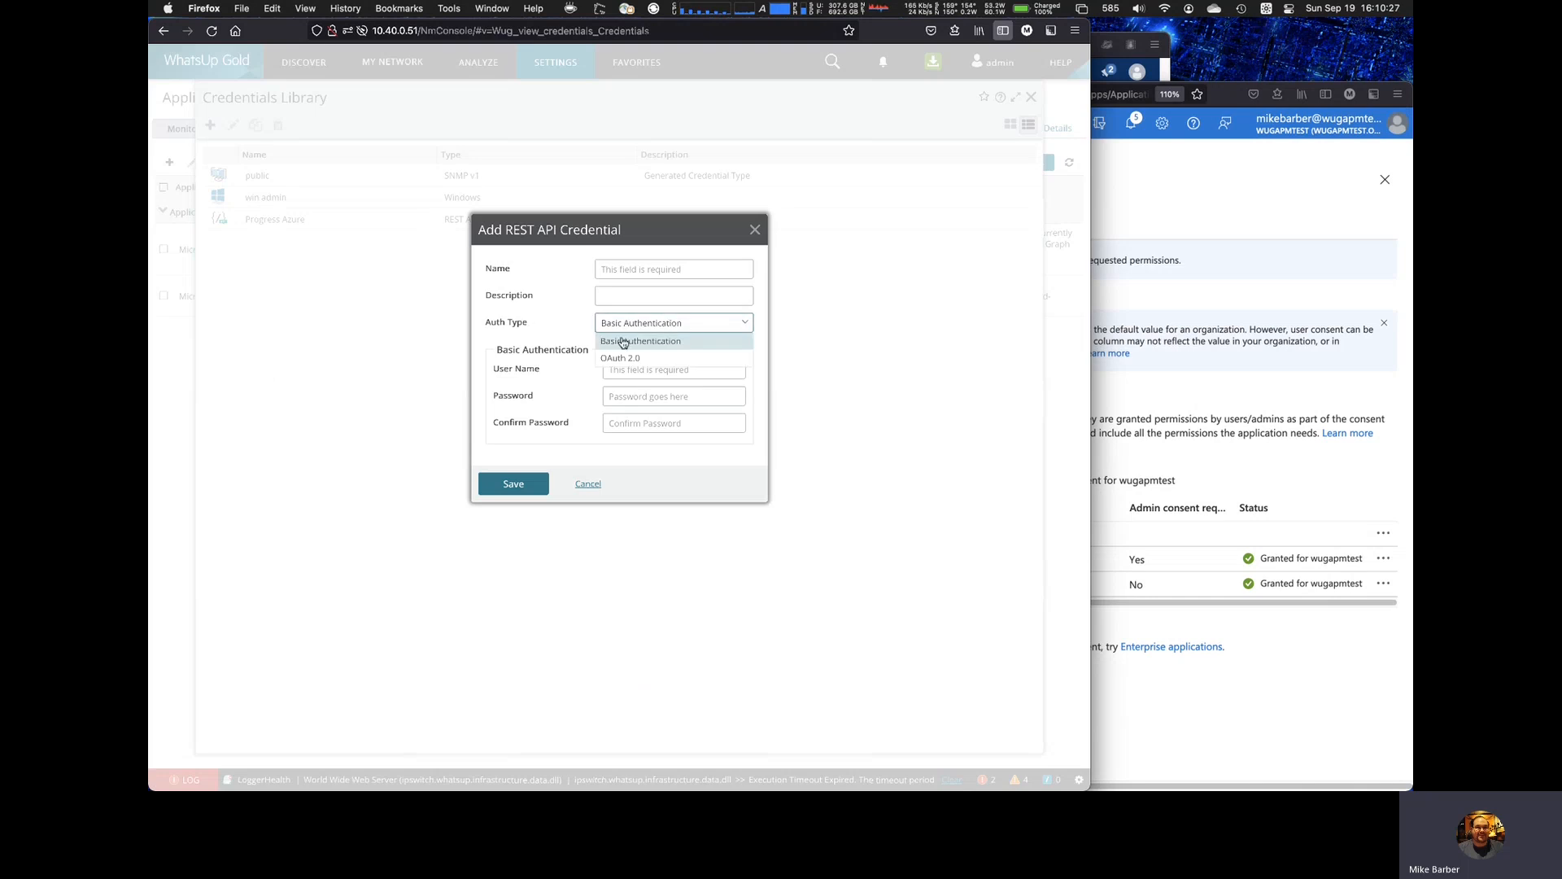
{"action": "left_click", "coordinate": [663, 359]}
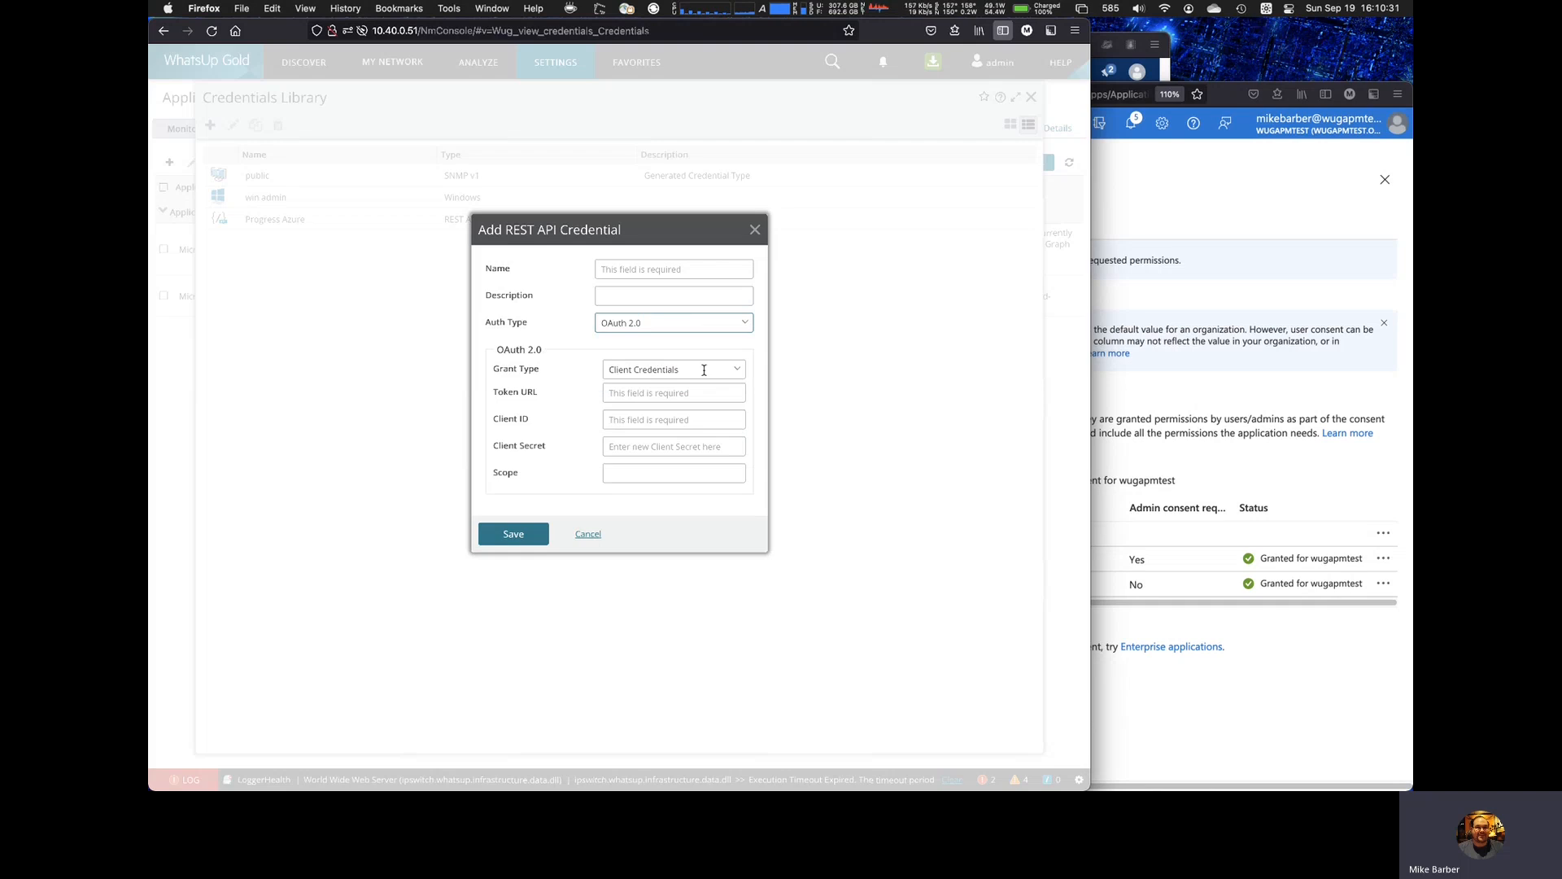
{"action": "left_click", "coordinate": [679, 268]}
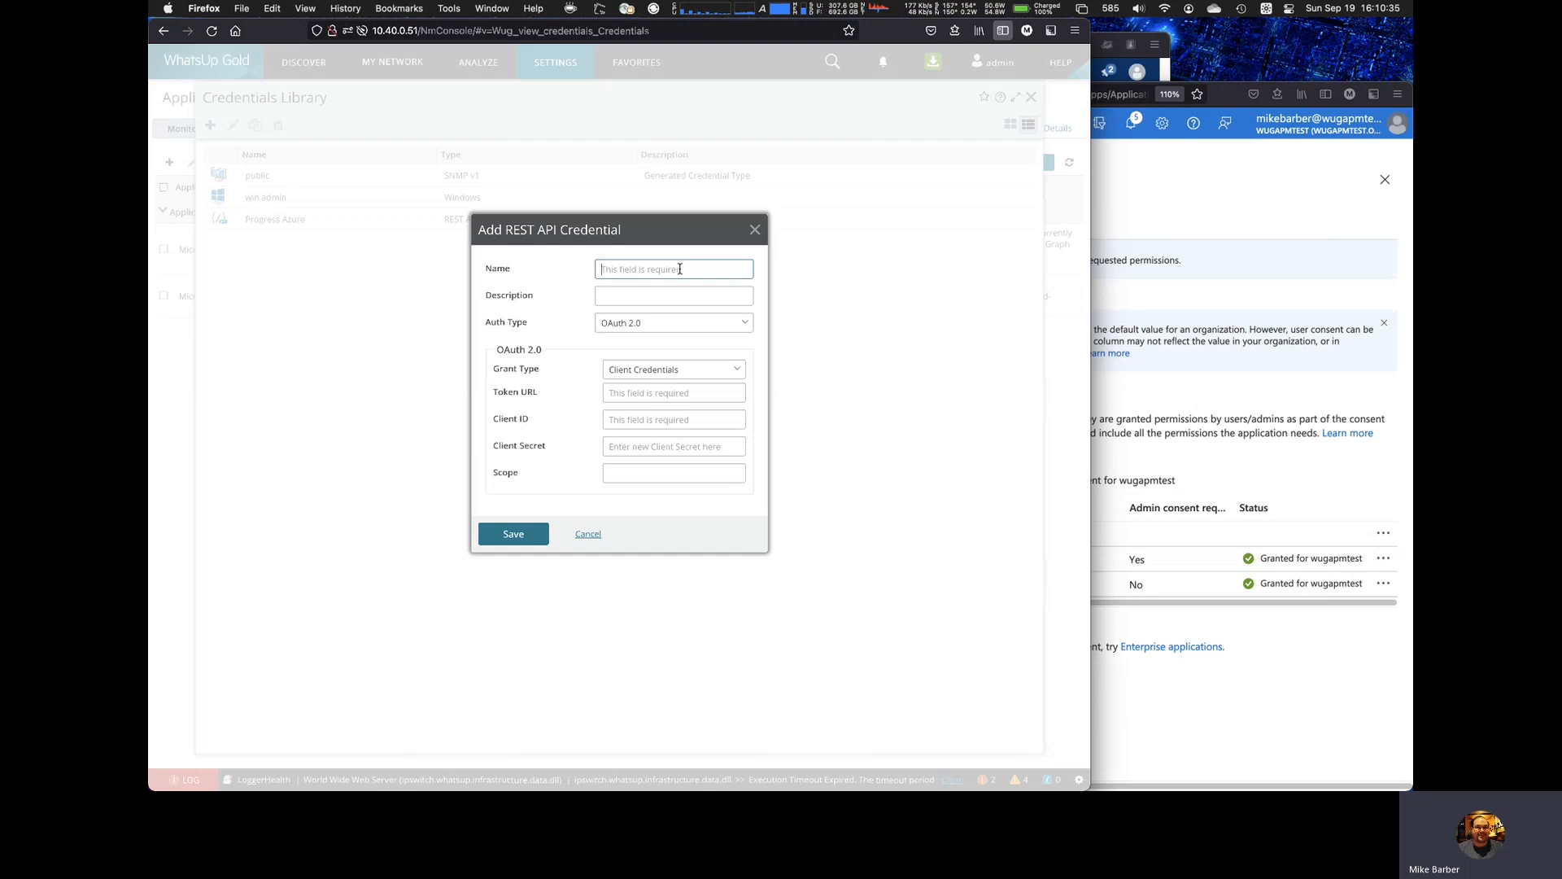
{"action": "type", "text": "Graph Cred"}
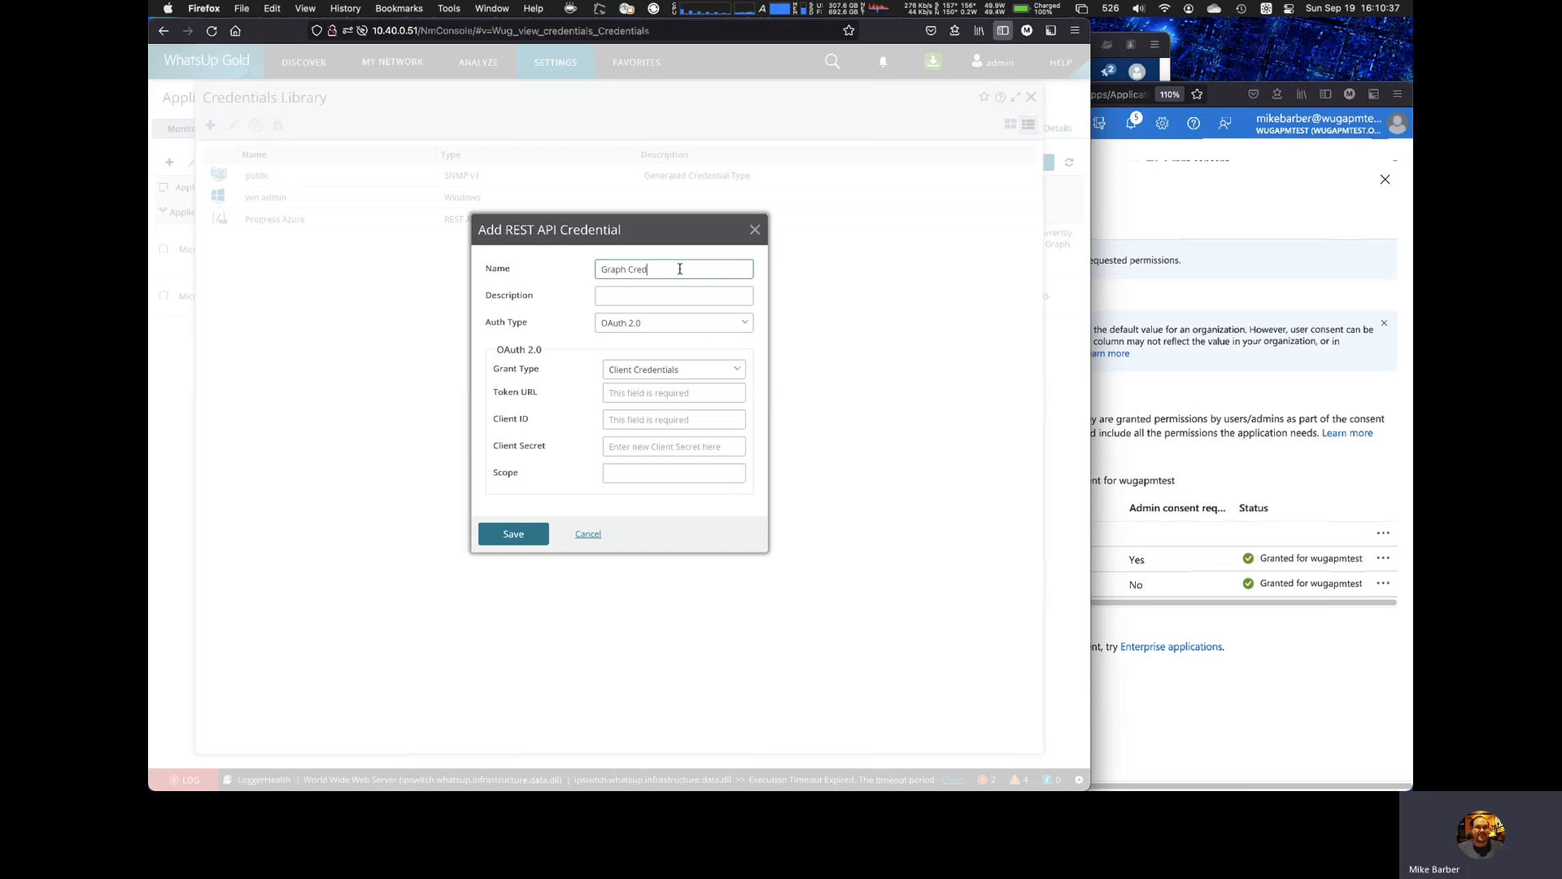
Step: Copy the OAuth 2.0 token endpoint (v2) from the Azure app's endpoints into the credential's Token URL
{"action": "left_click", "coordinate": [661, 391]}
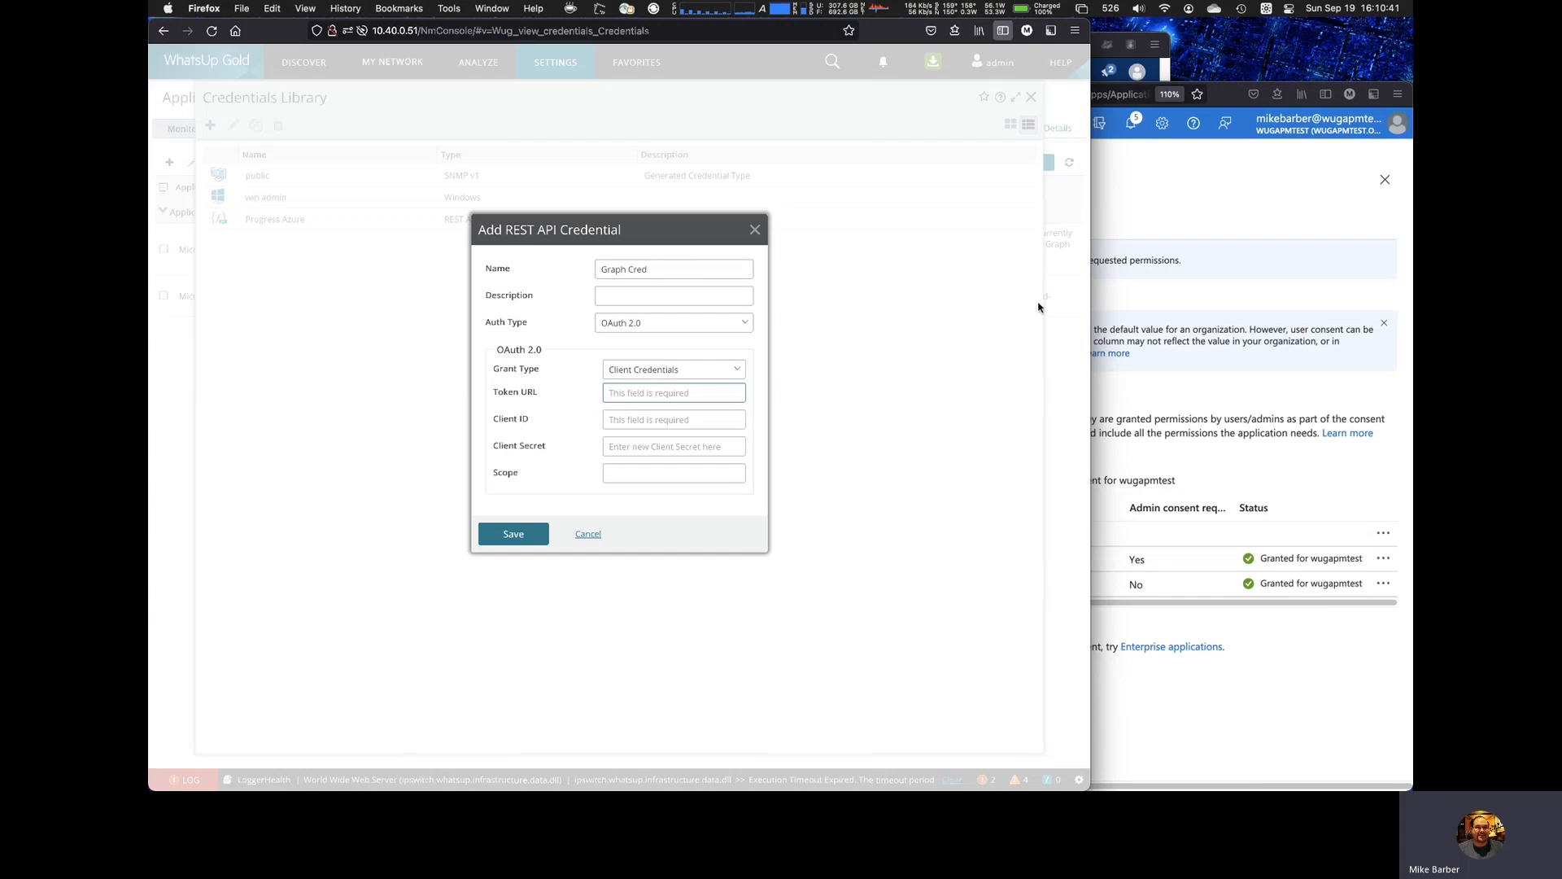
{"action": "left_click", "coordinate": [1175, 195]}
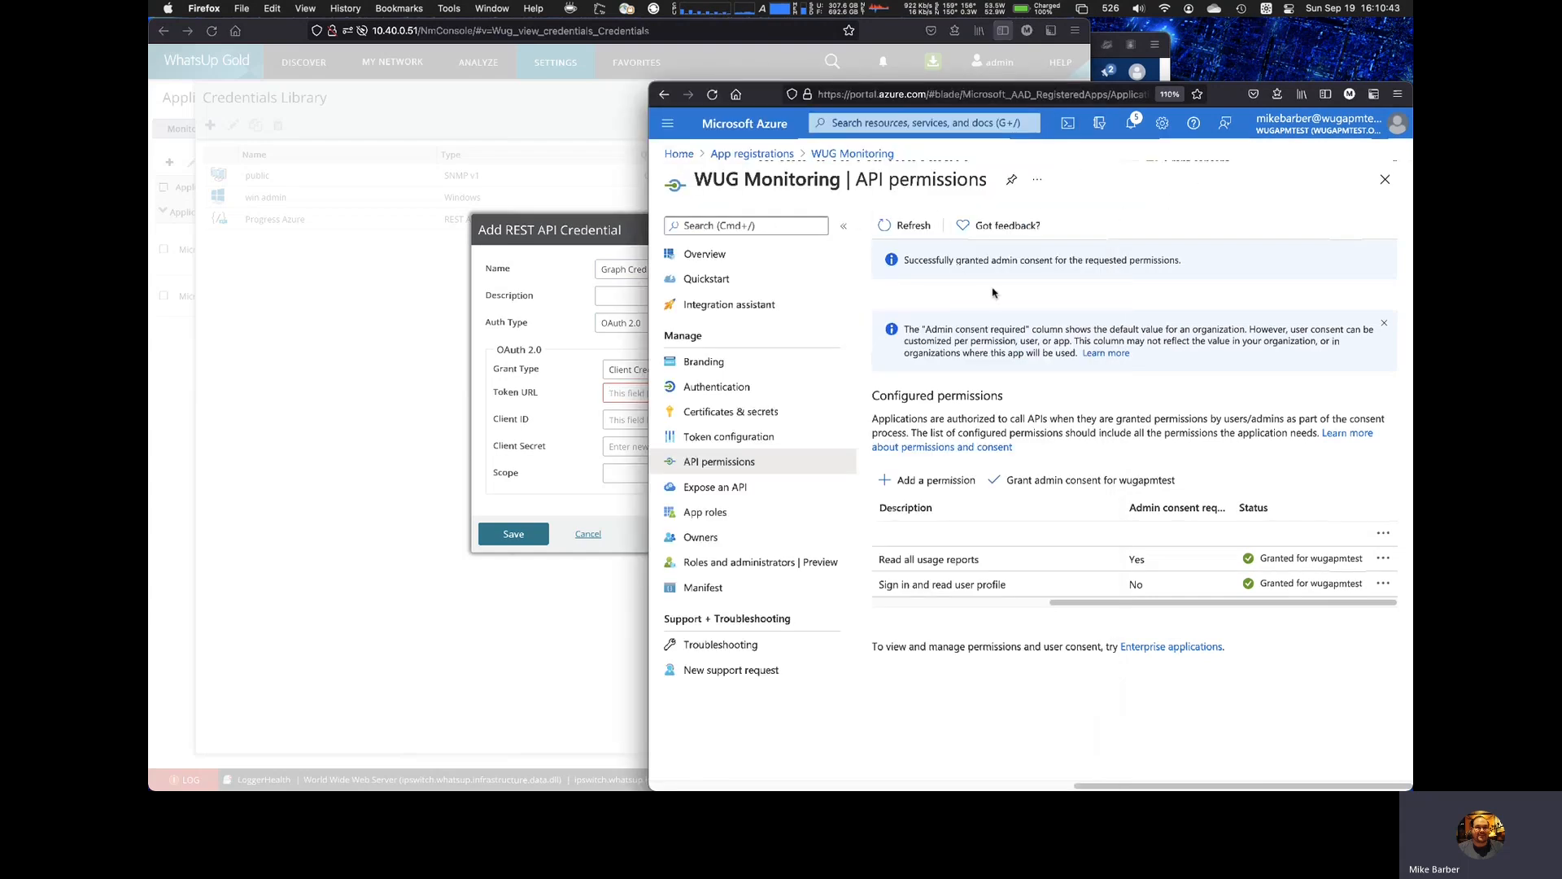
{"action": "left_click", "coordinate": [705, 255]}
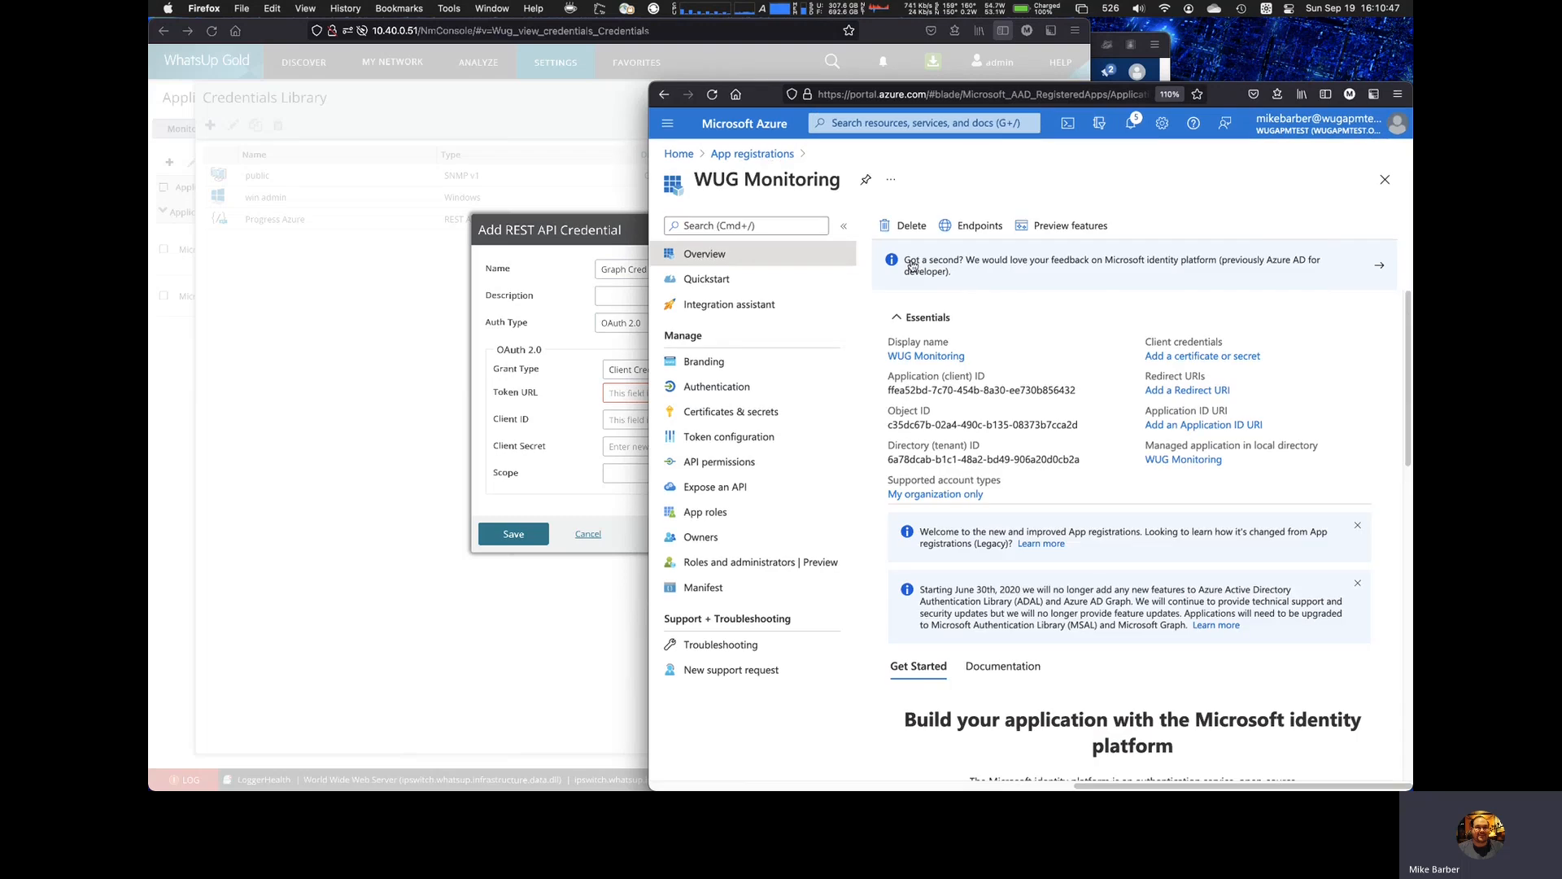
{"action": "left_click", "coordinate": [971, 231]}
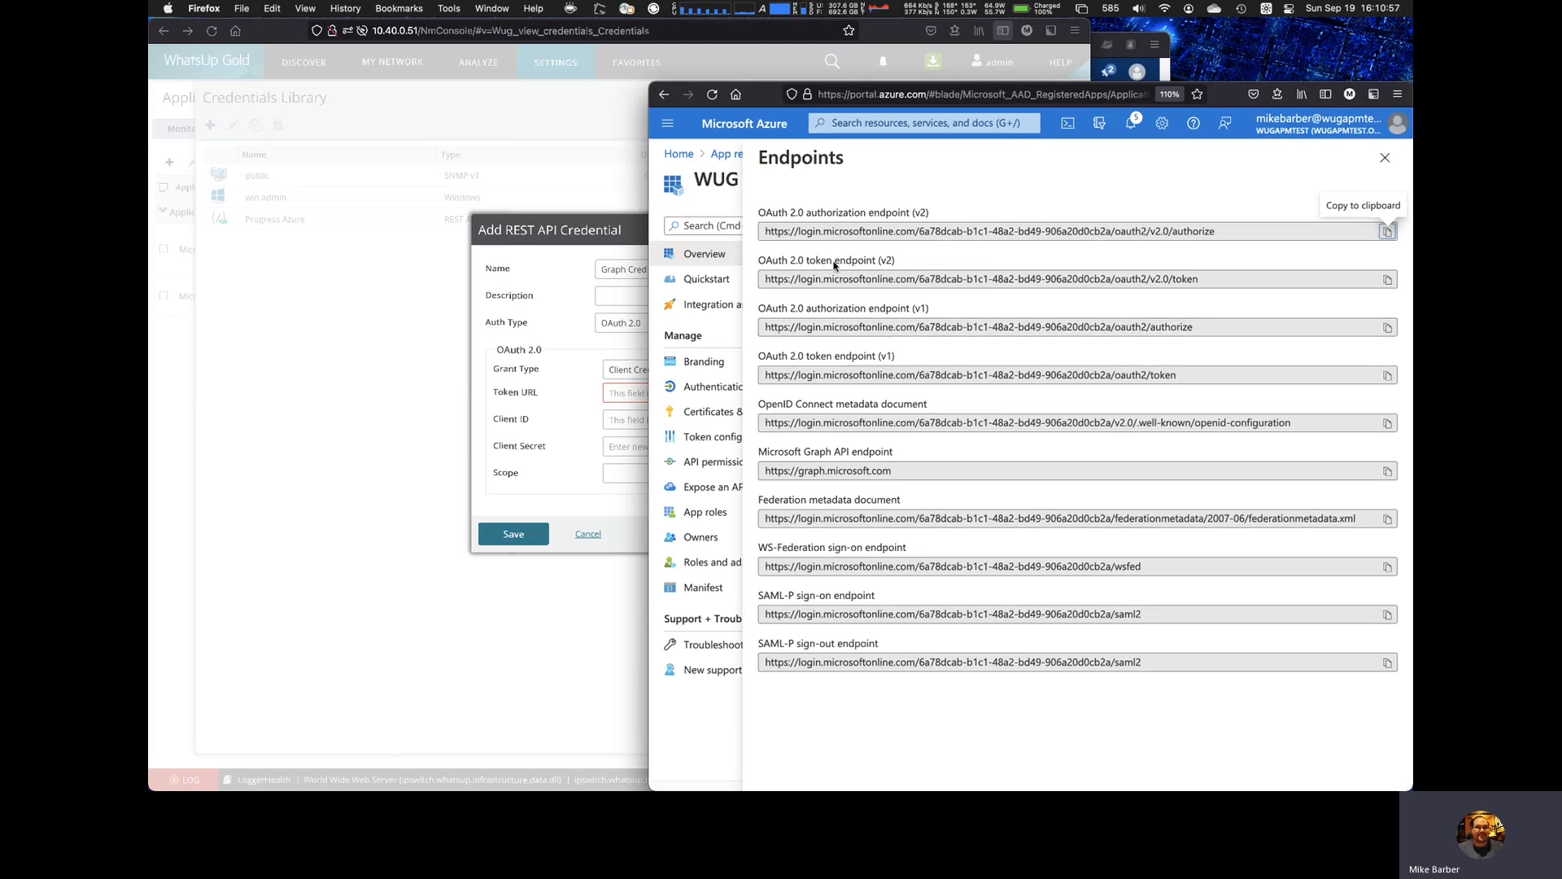
{"action": "left_click", "coordinate": [1388, 280]}
{"action": "left_click", "coordinate": [634, 392]}
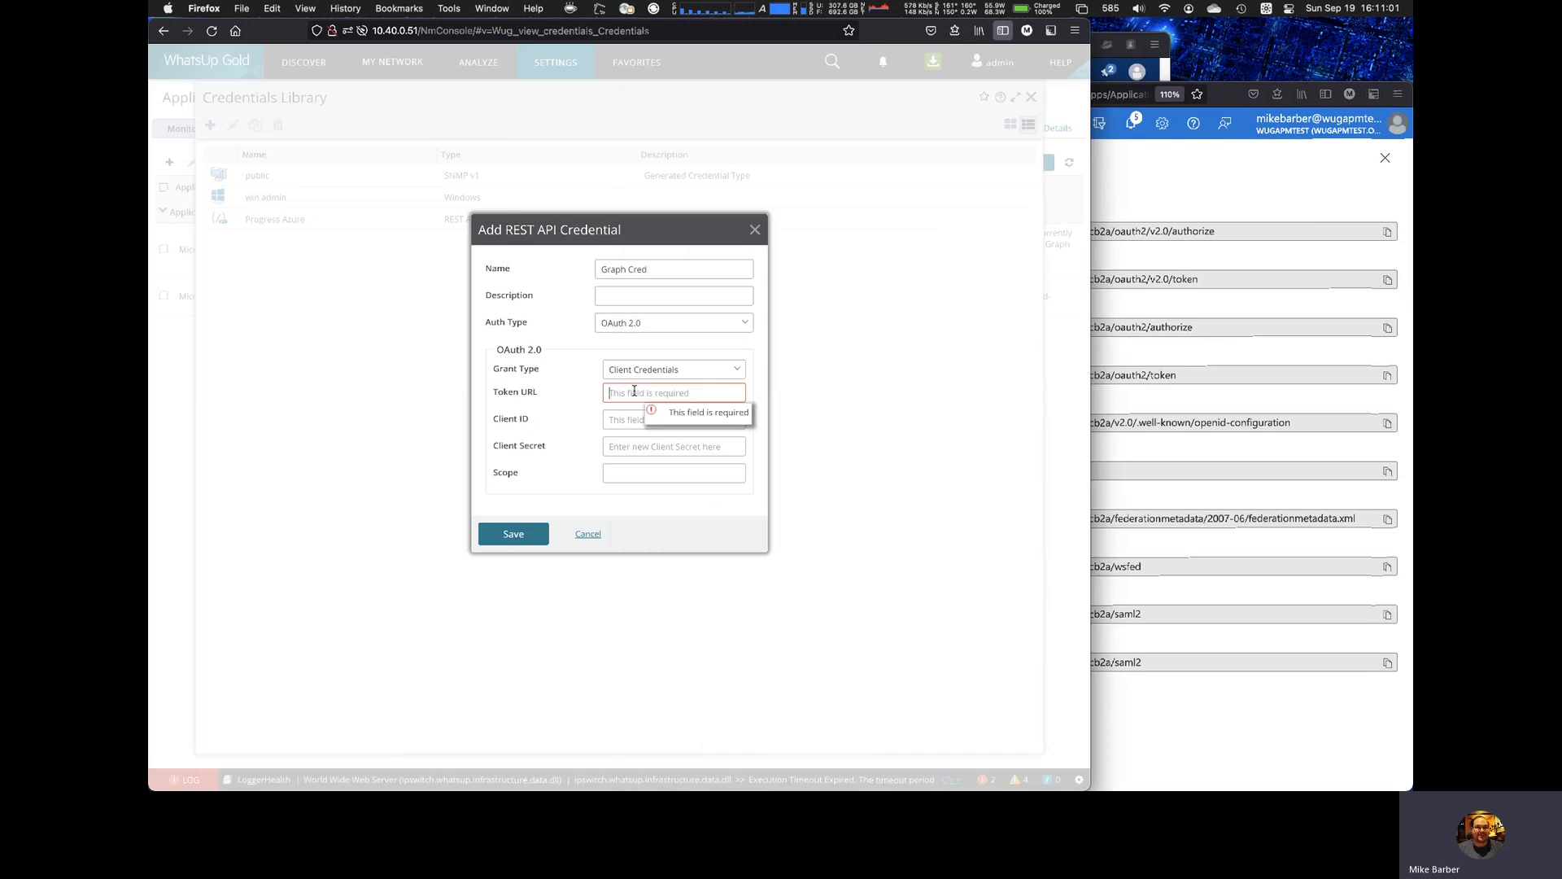
{"action": "key", "text": "super+v"}
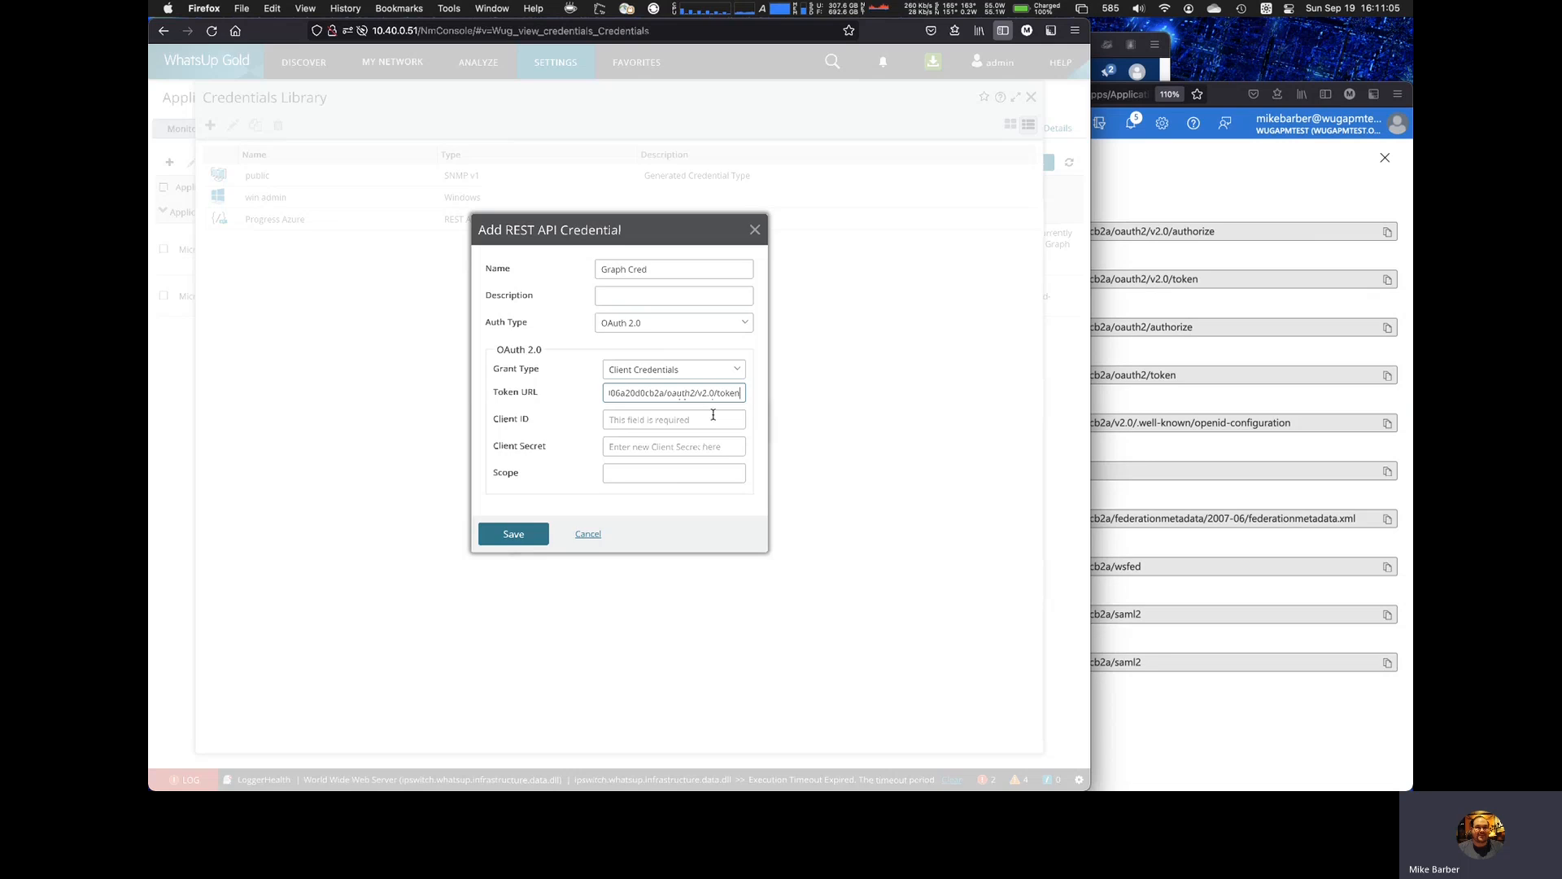
Step: Copy the Application (client) ID from the Azure app's overview into the credential's Client ID
{"action": "left_click", "coordinate": [1328, 194]}
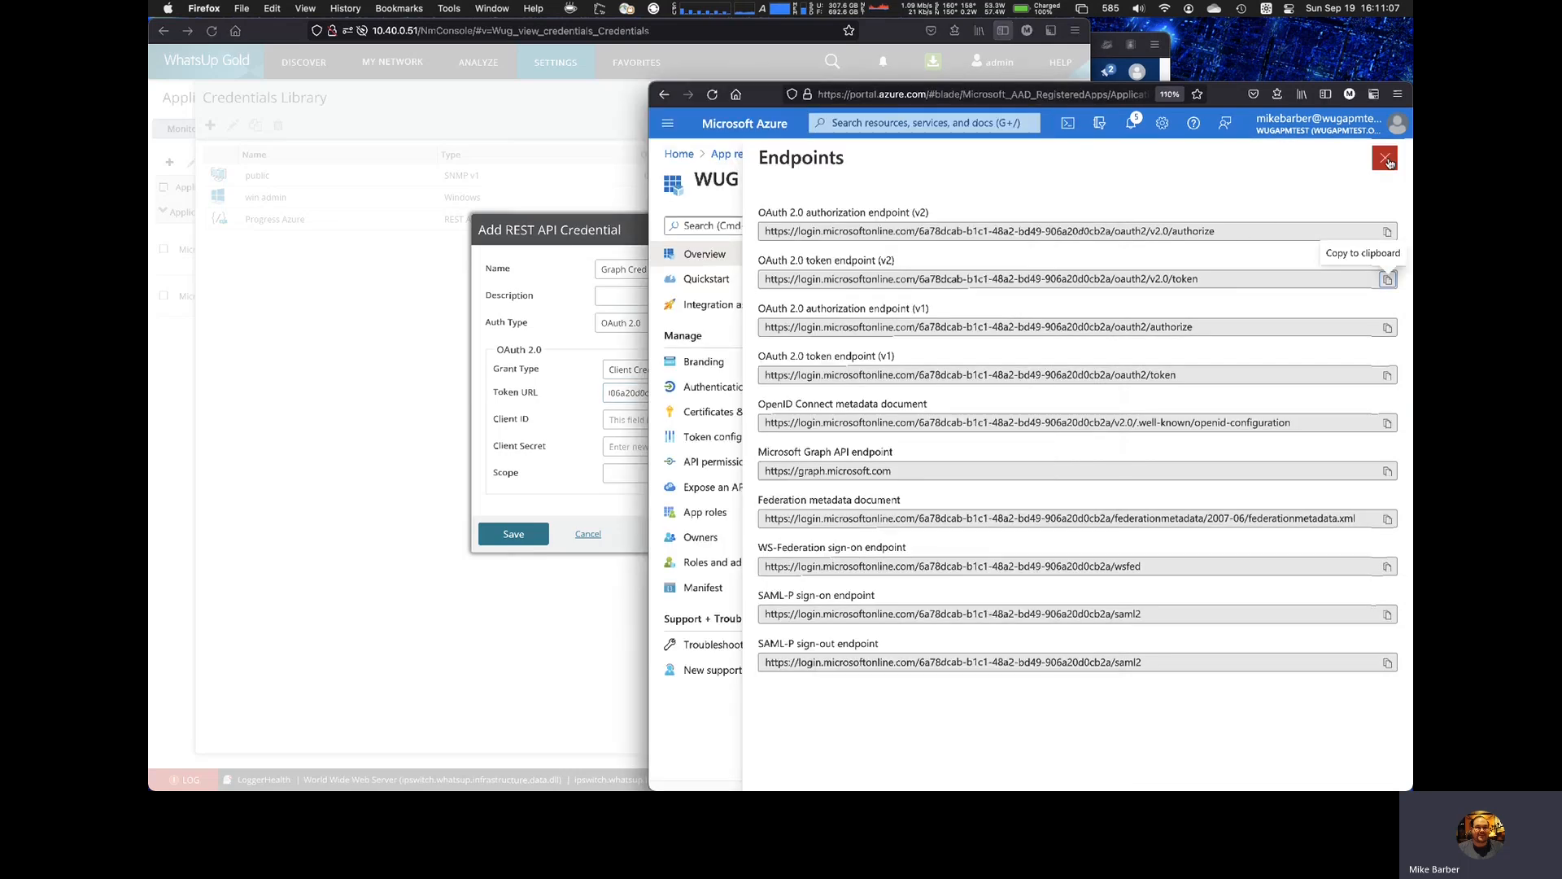
{"action": "left_click", "coordinate": [1385, 160]}
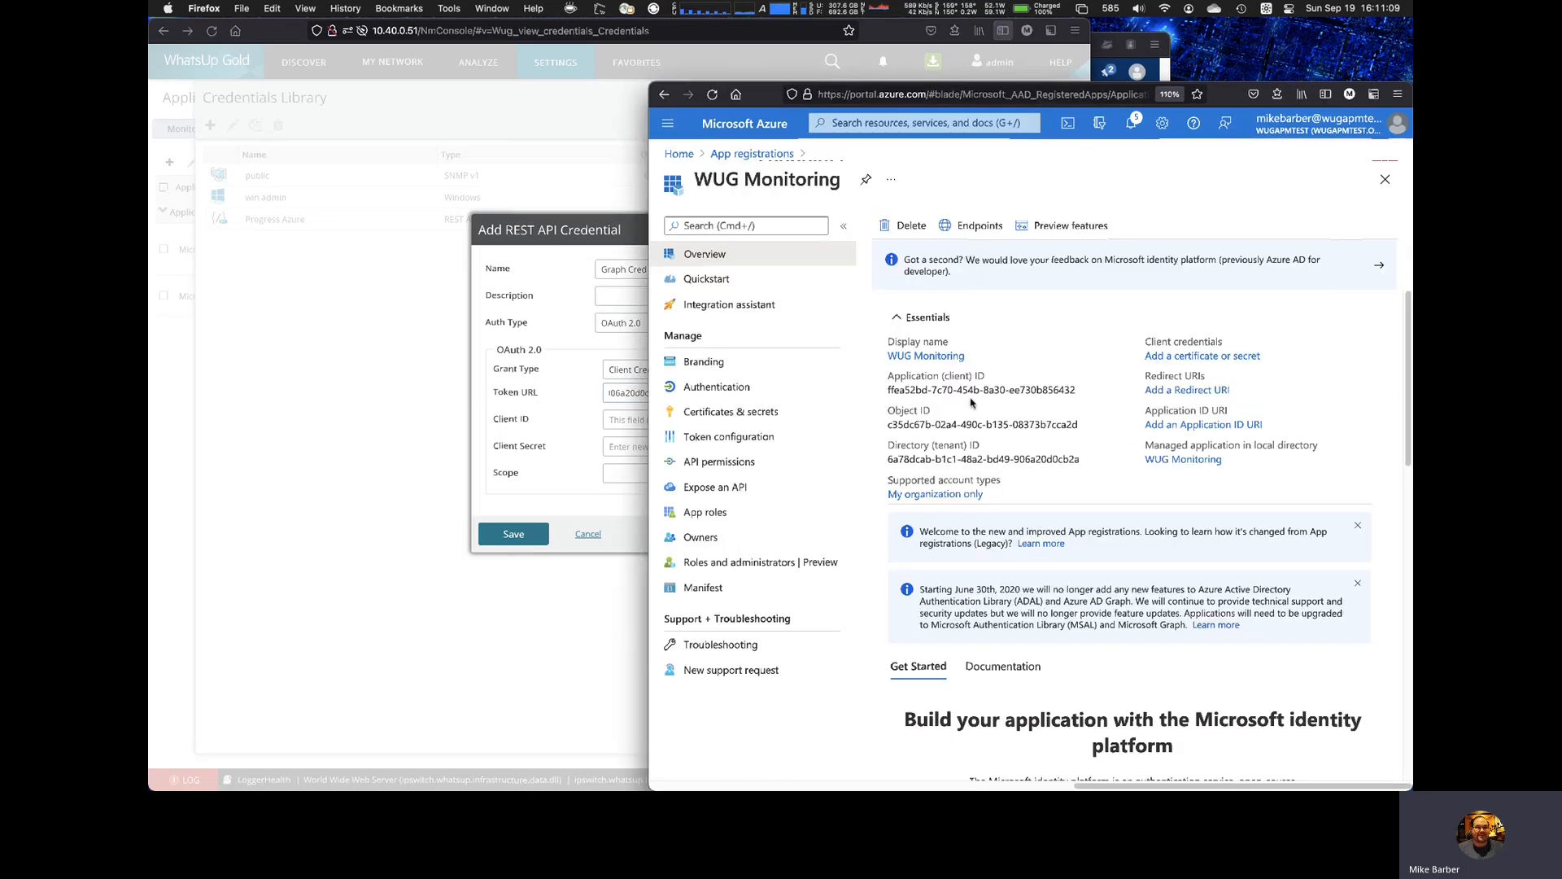
{"action": "mouse_move", "coordinate": [1033, 389]}
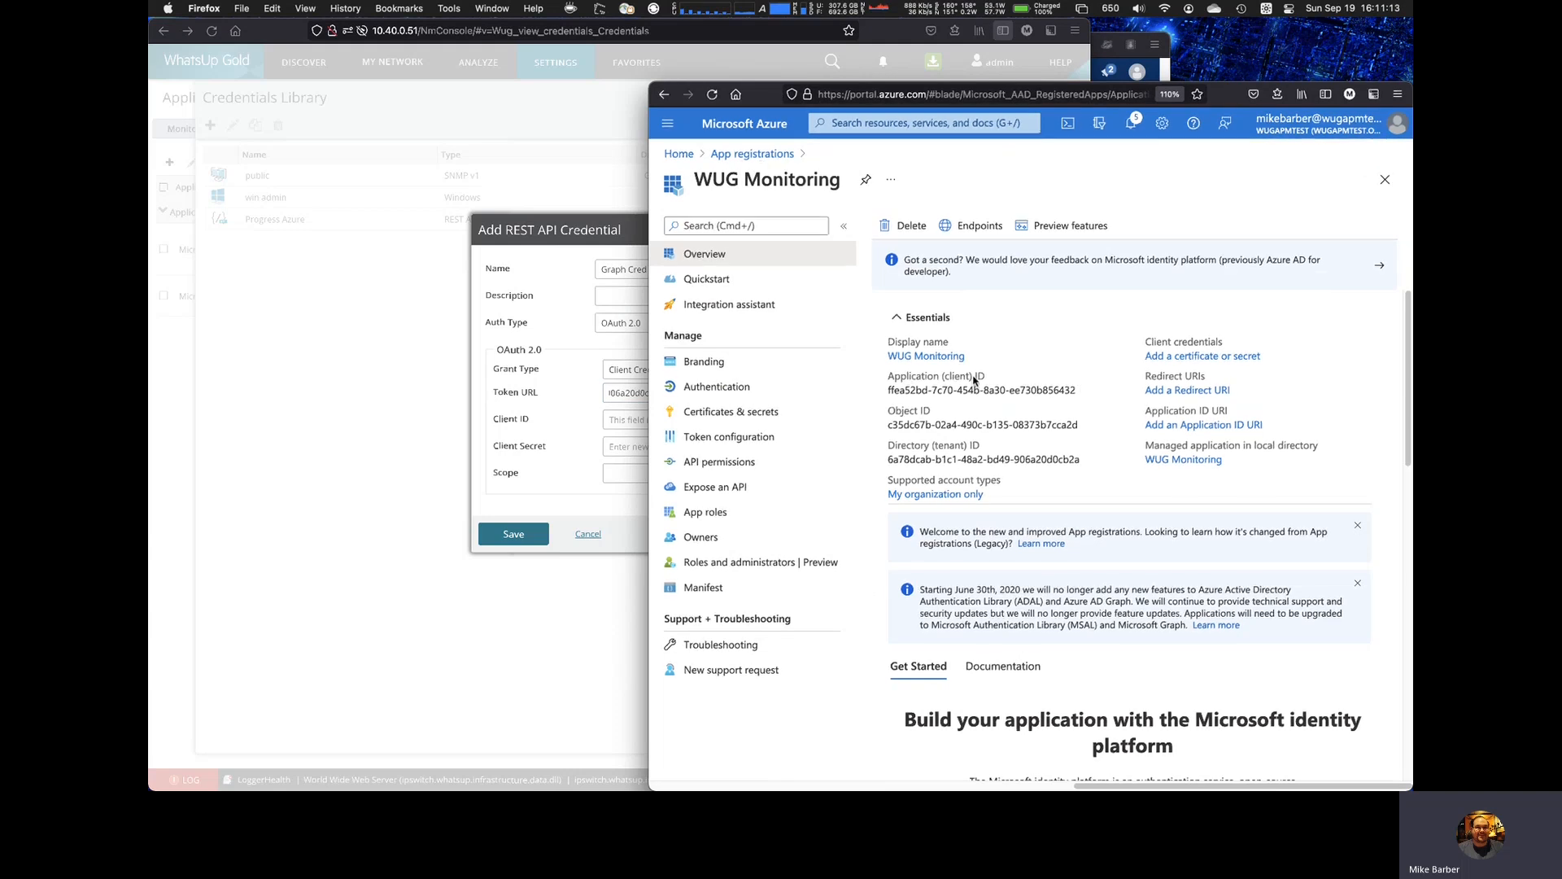
{"action": "left_click", "coordinate": [1086, 389]}
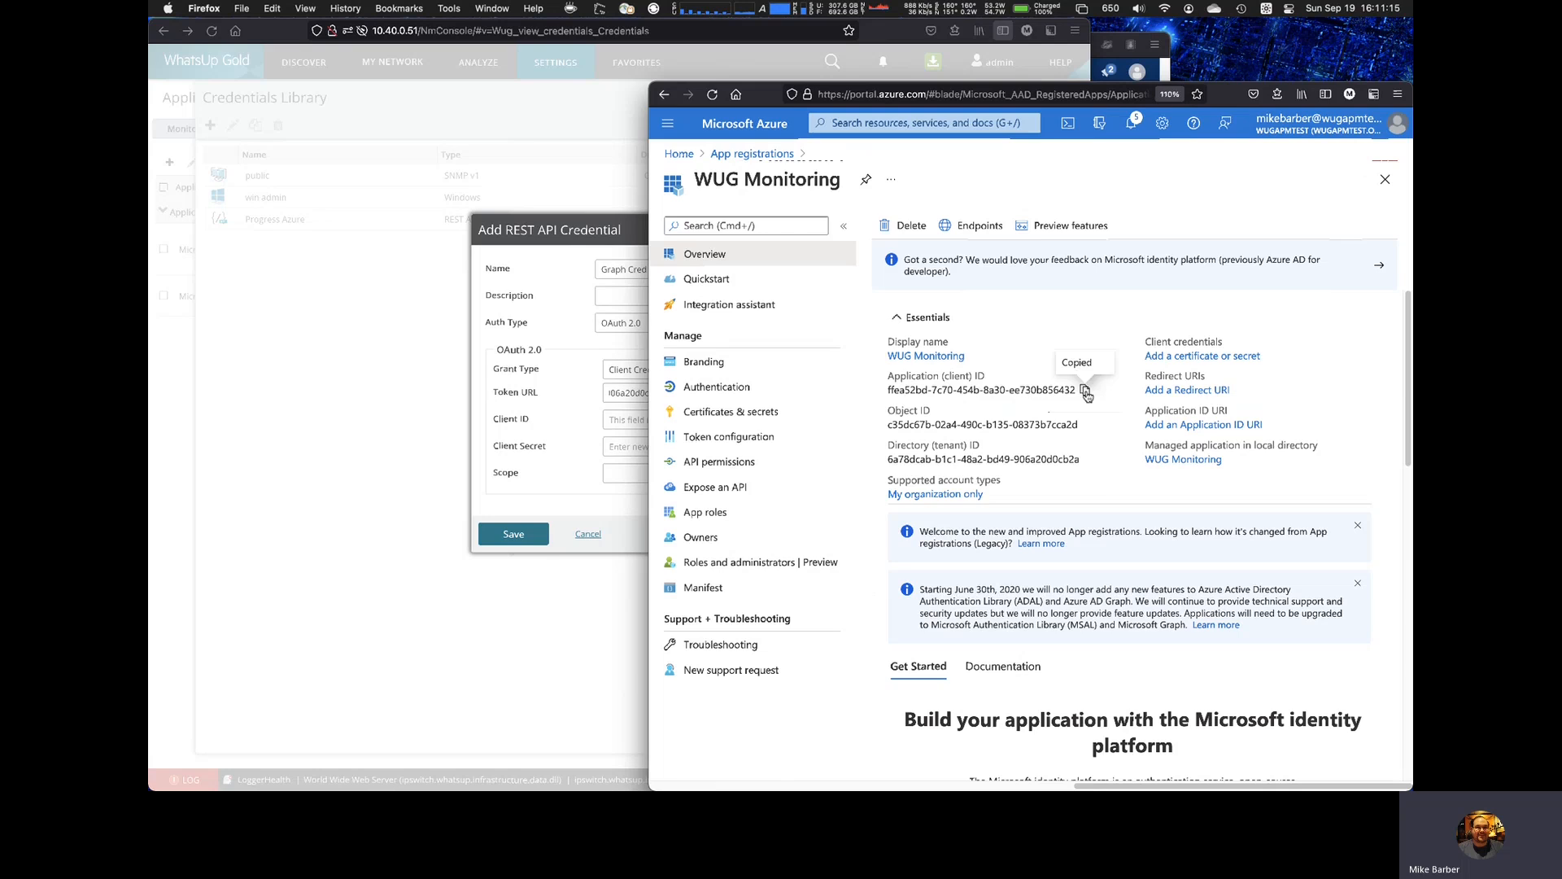
{"action": "left_click", "coordinate": [598, 418]}
{"action": "left_click", "coordinate": [659, 419]}
{"action": "key", "text": "super+v"}
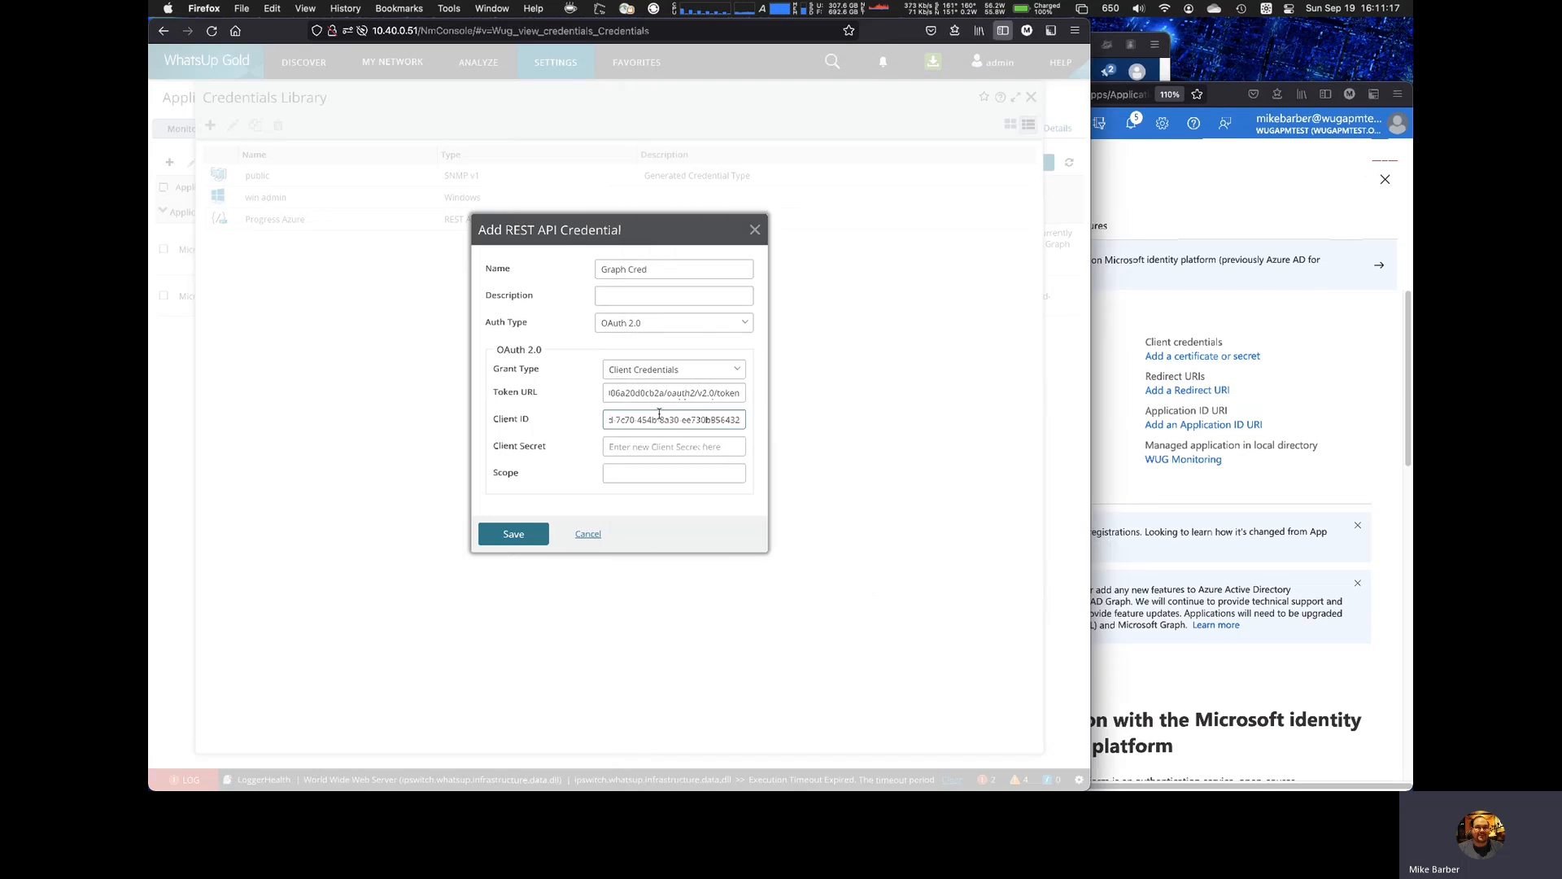
Step: Switch to the Azure portal and add a client secret described as "Secret" with the recommended 6-month expiry to the WUG Monitoring app
{"action": "left_click", "coordinate": [1221, 204]}
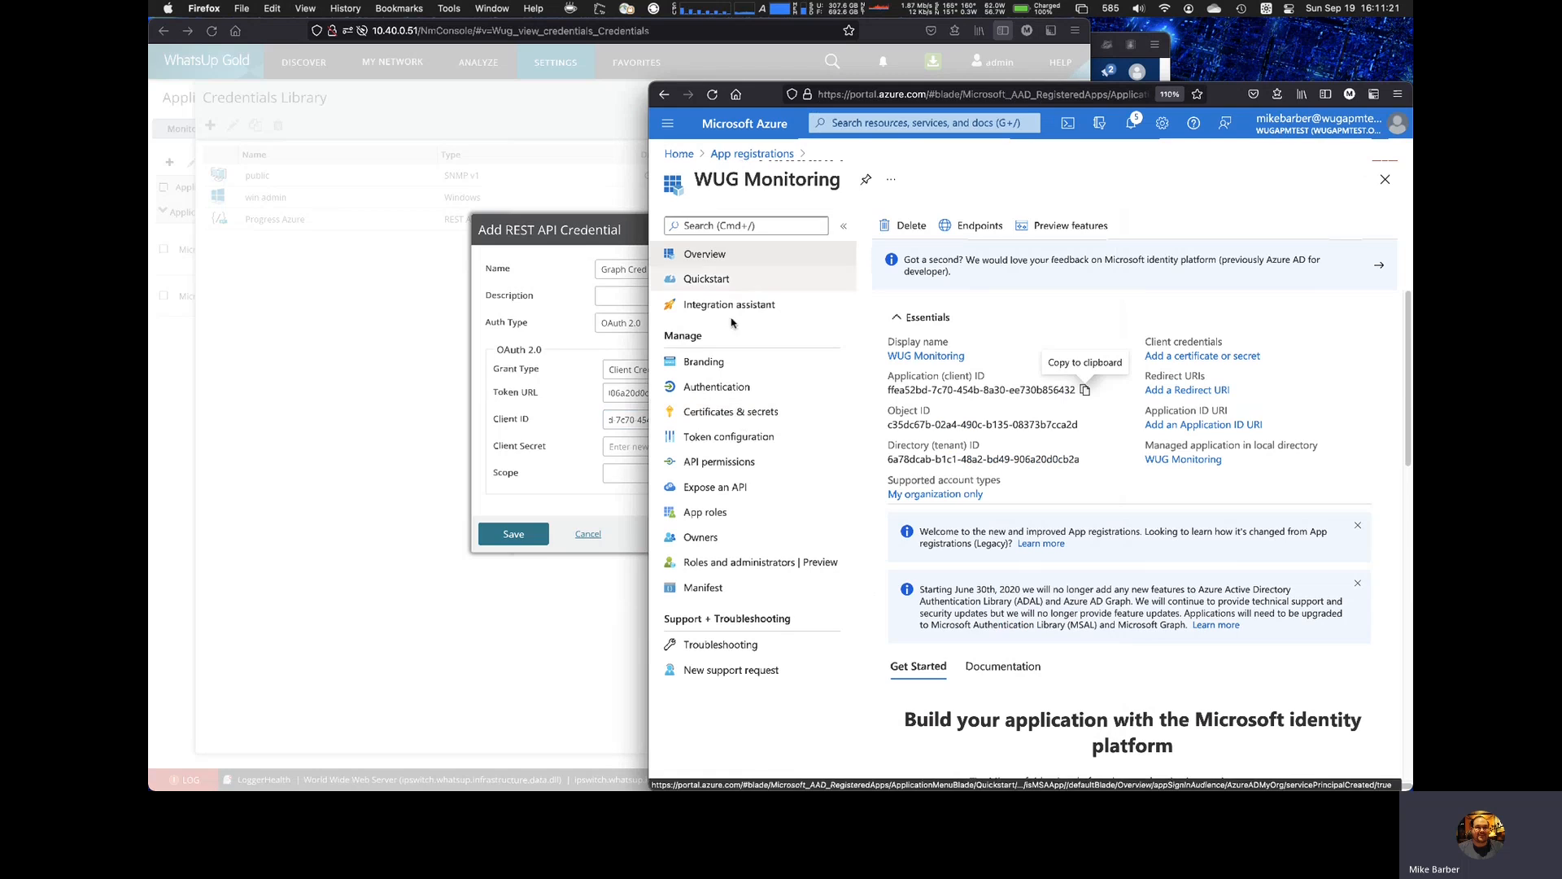
{"action": "left_click", "coordinate": [761, 419]}
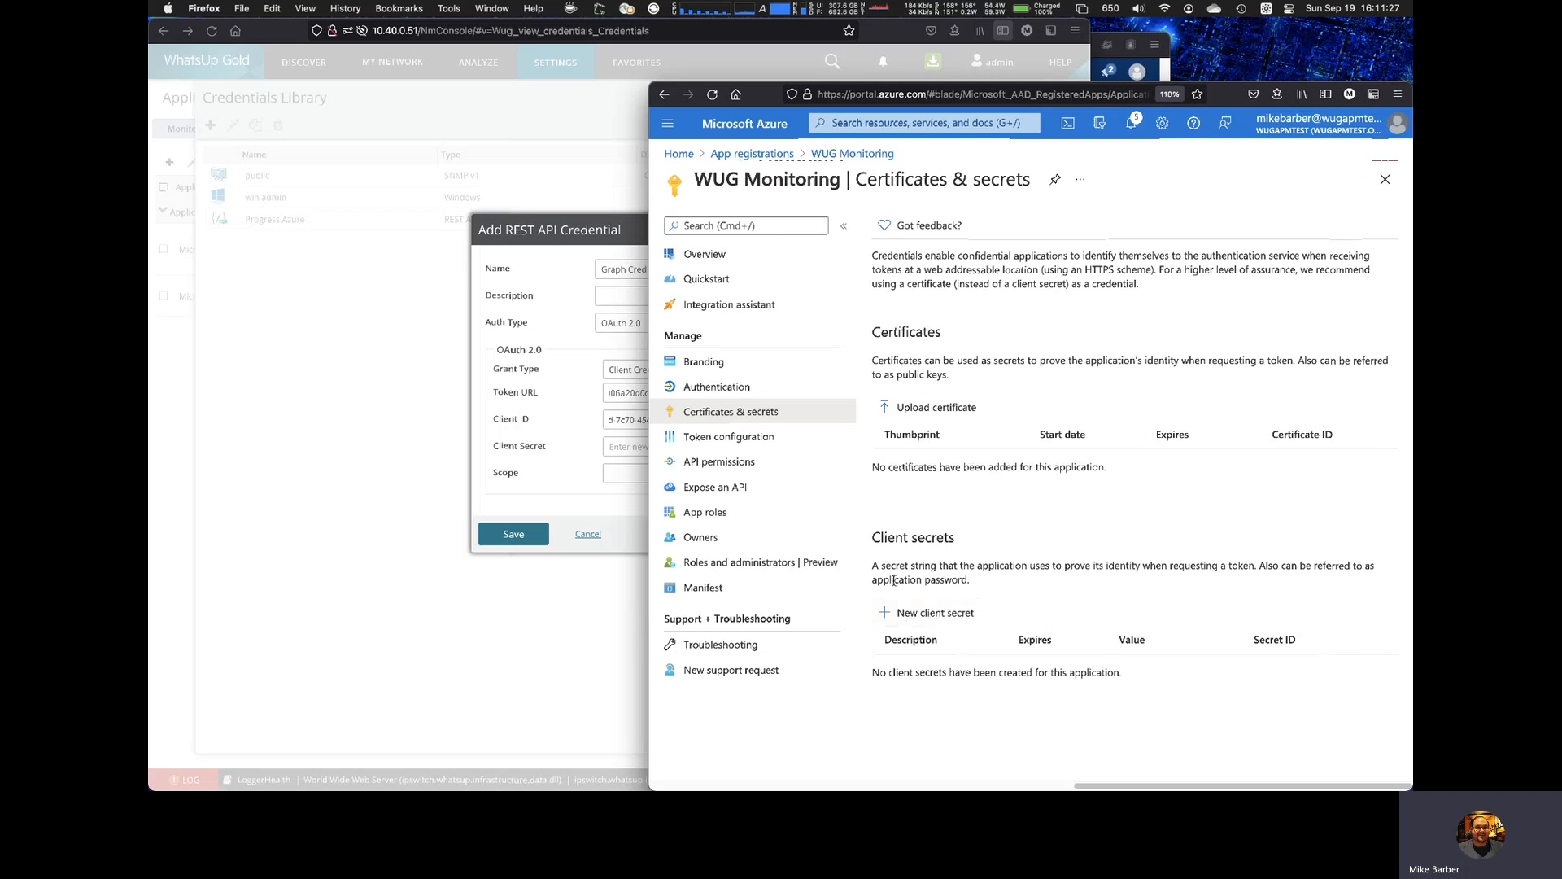
{"action": "left_click", "coordinate": [928, 618]}
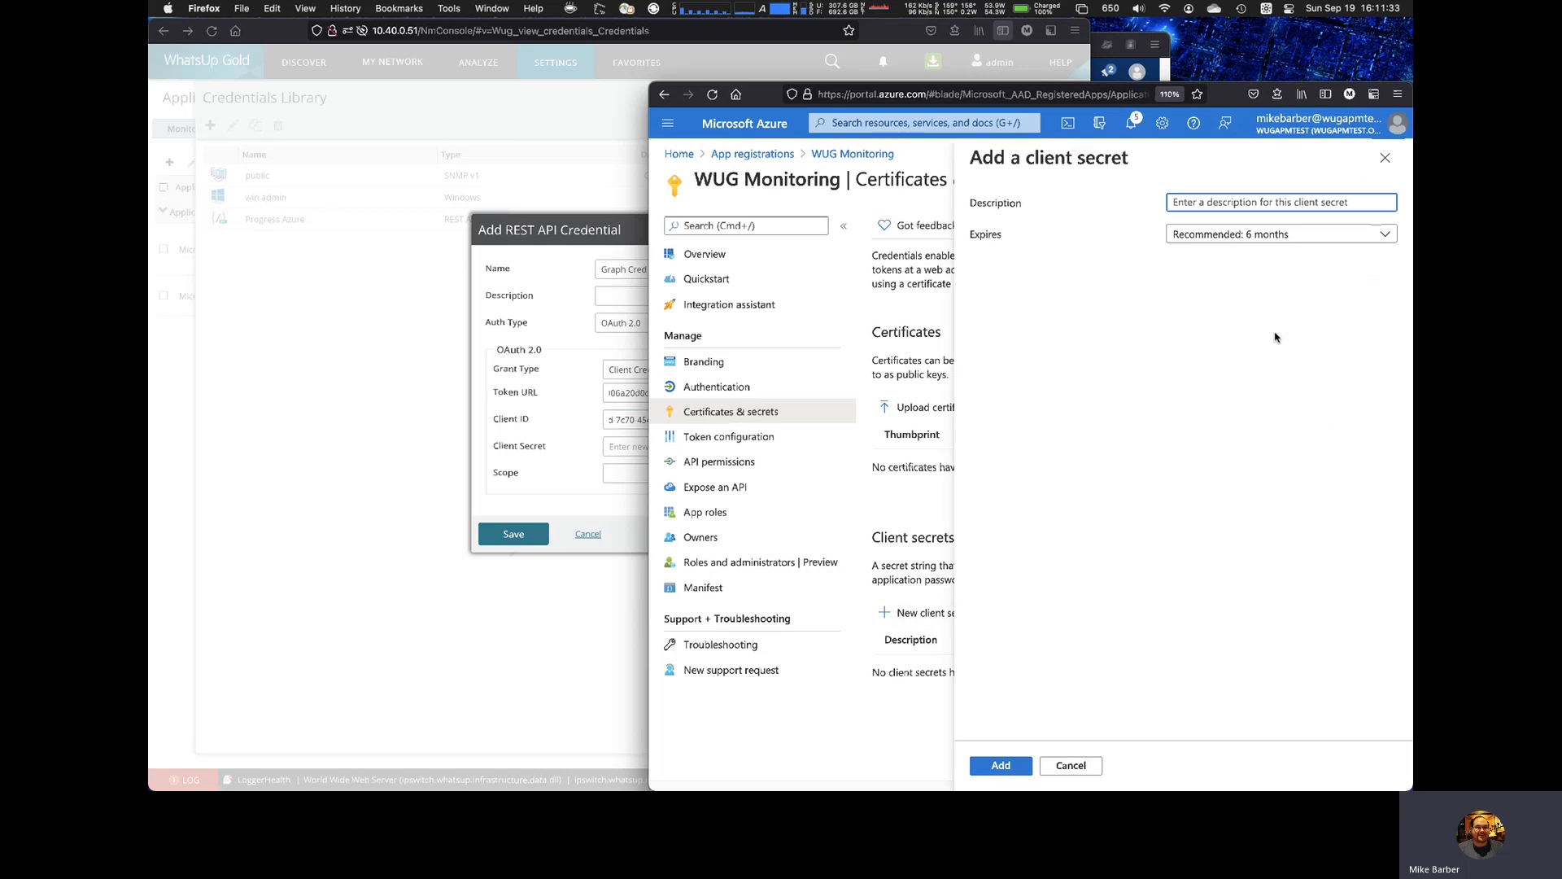
{"action": "type", "text": "Secret"}
{"action": "left_click", "coordinate": [1297, 240]}
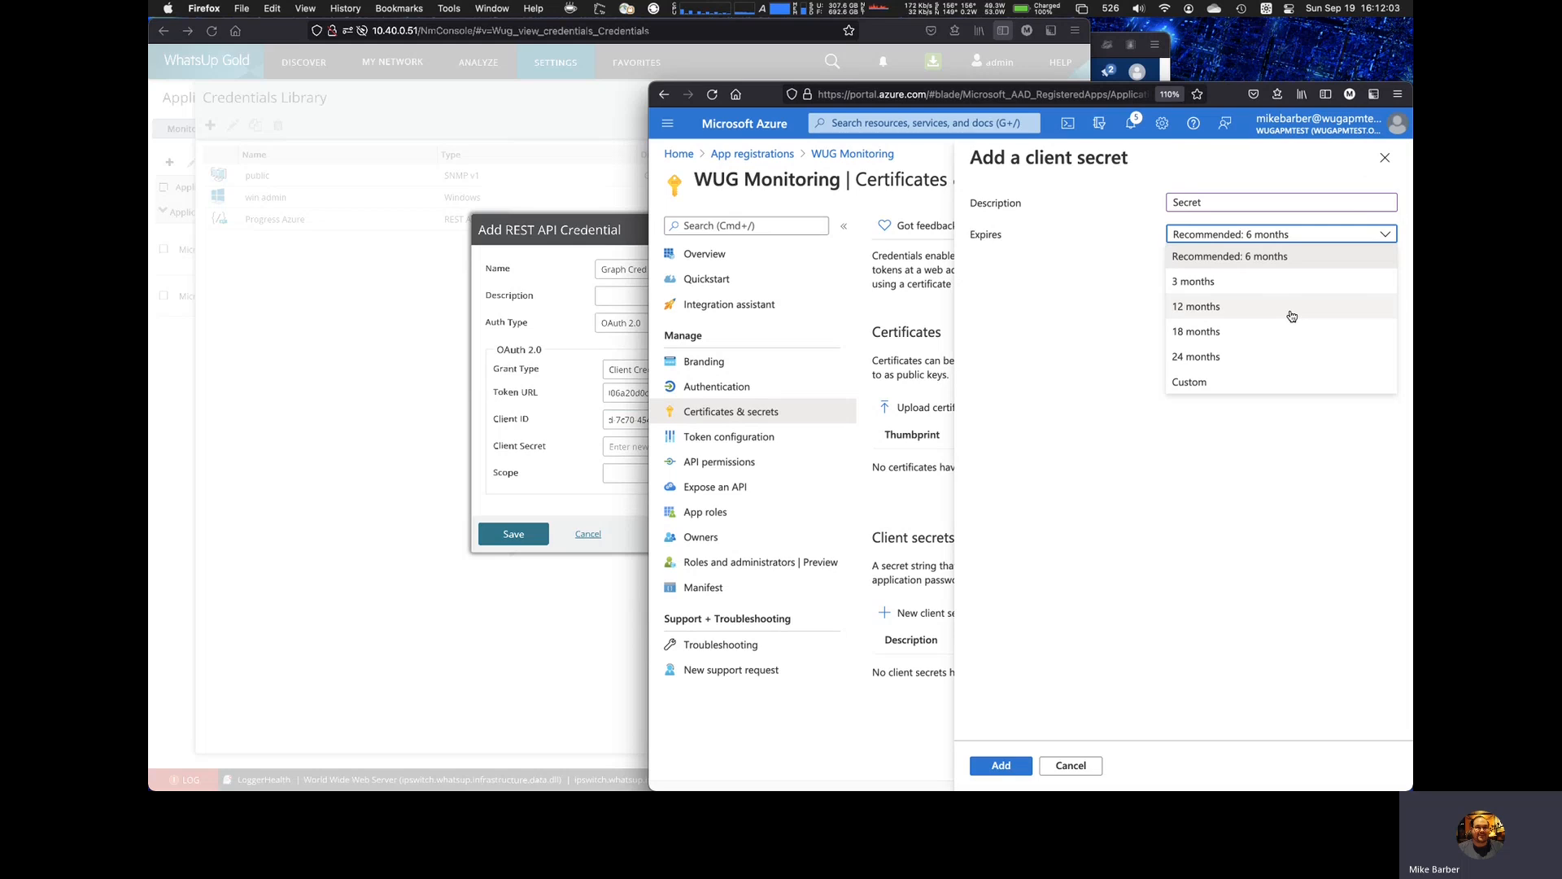
{"action": "left_click", "coordinate": [1263, 255]}
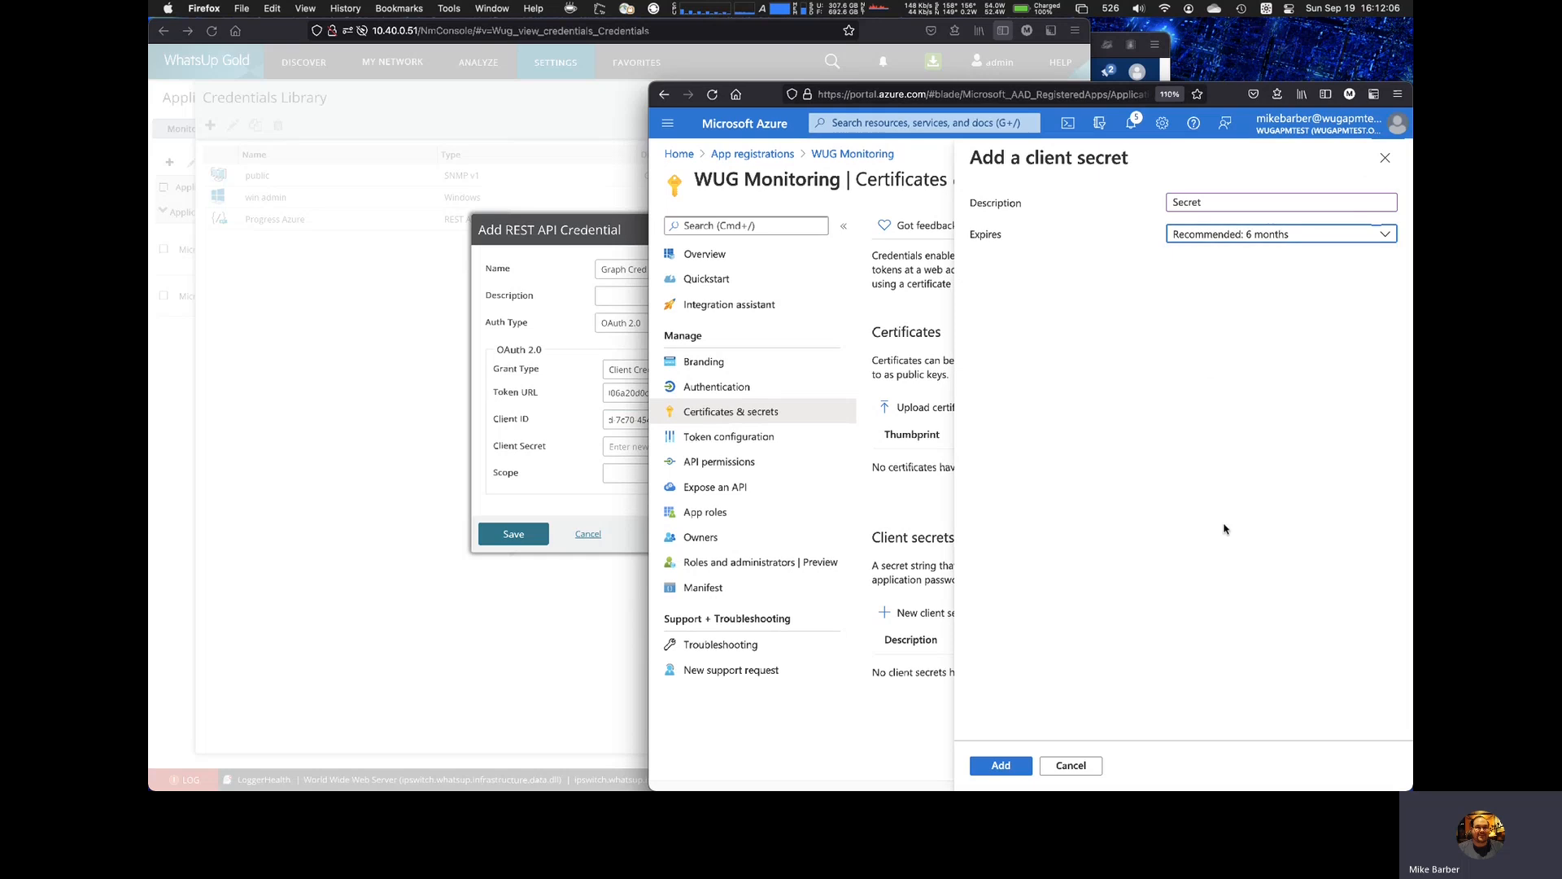
{"action": "left_click", "coordinate": [1019, 765]}
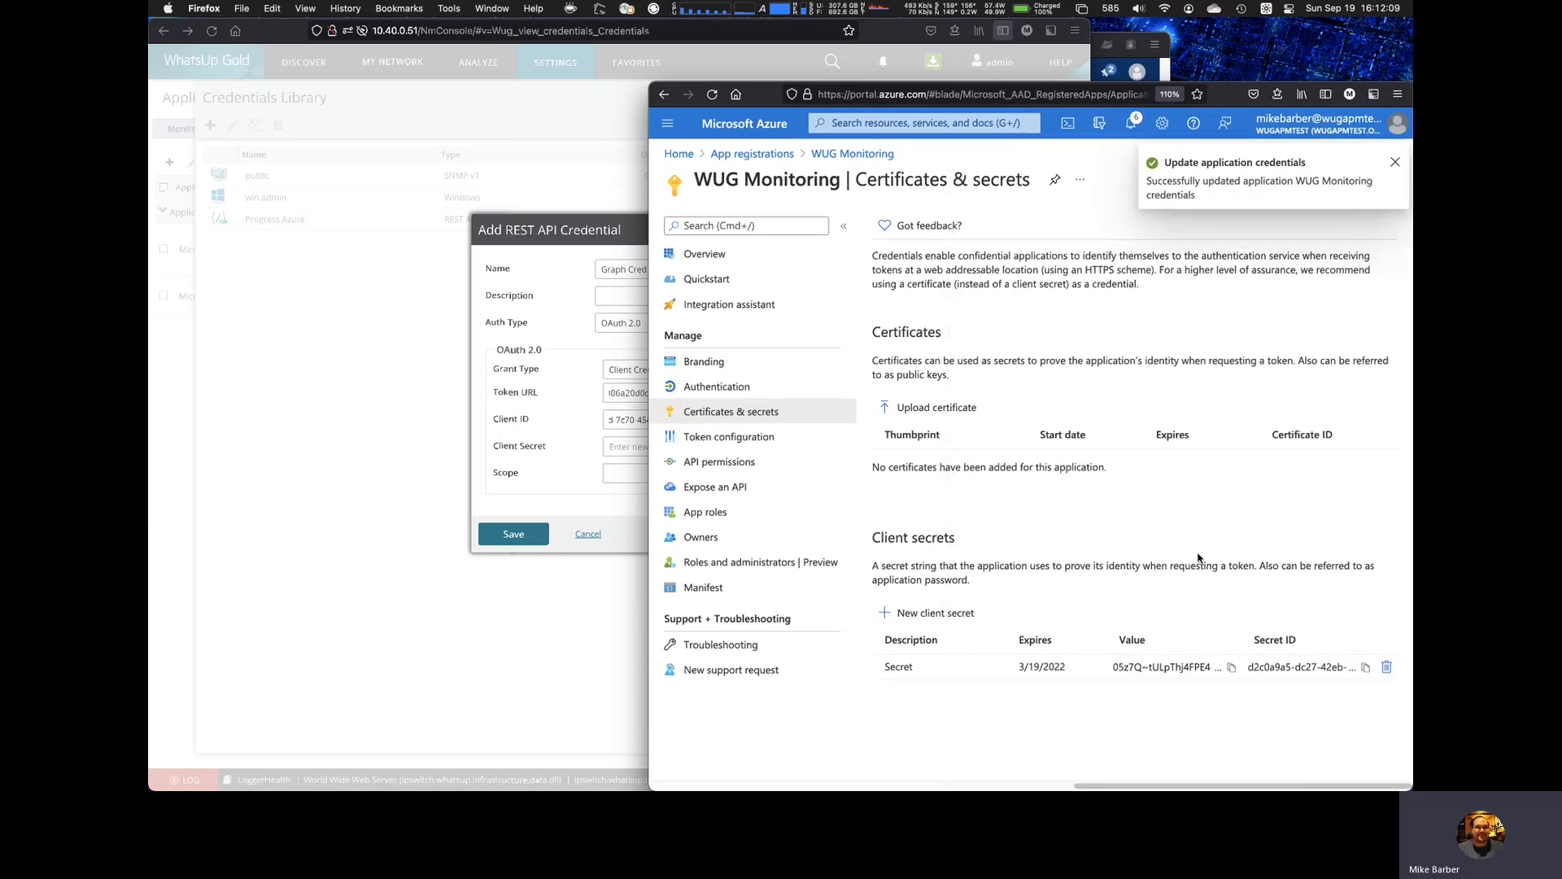
Step: Copy the new client secret's value from Azure into the Client Secret field of the WhatsUp Gold credential
{"action": "left_click", "coordinate": [1231, 667]}
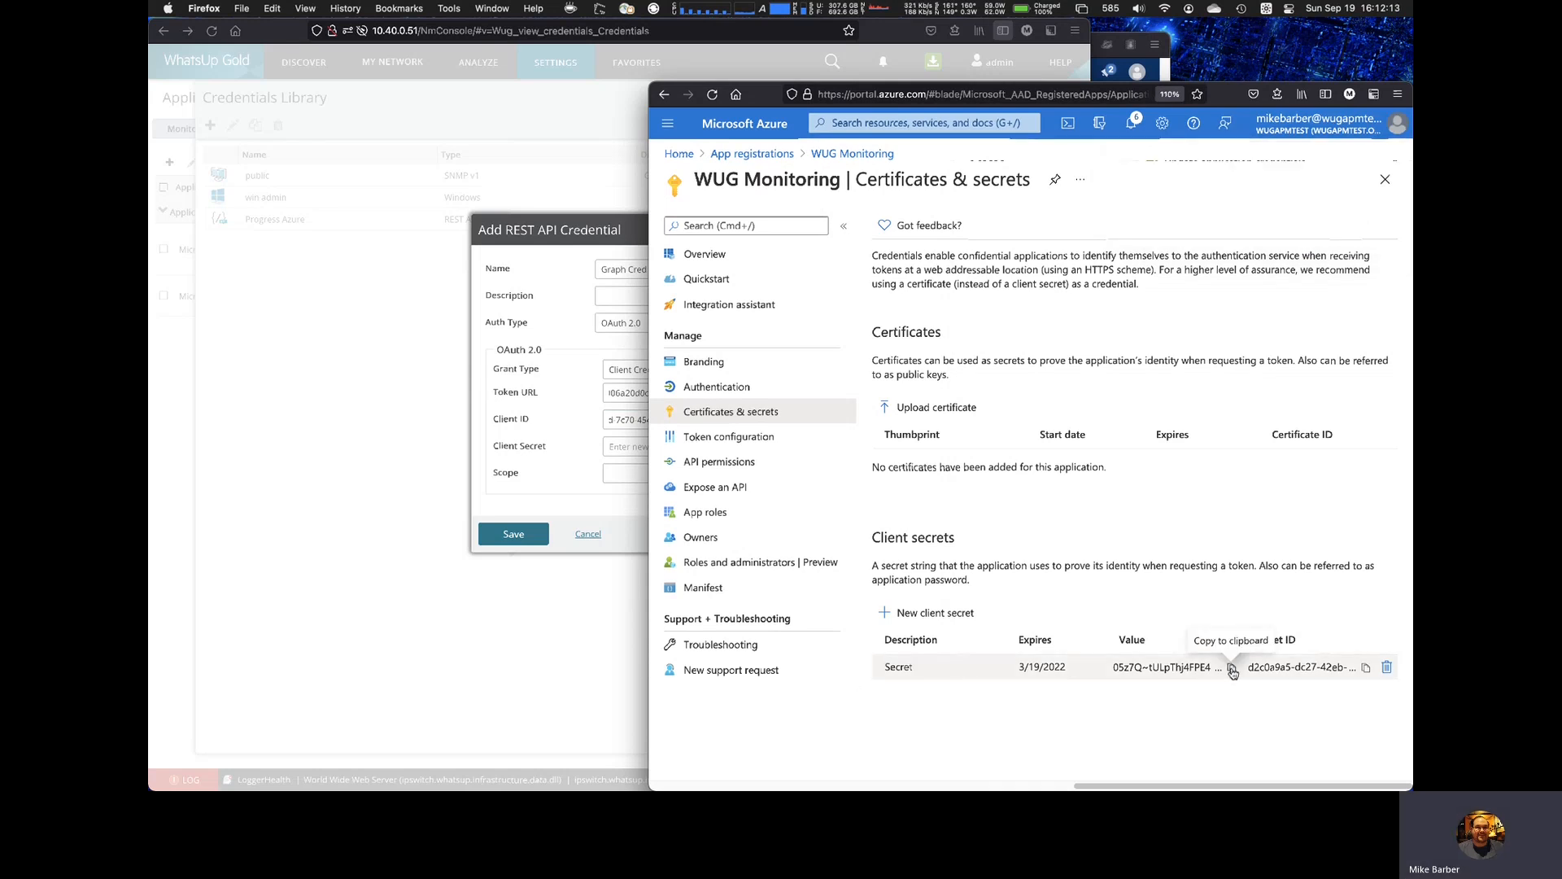
{"action": "left_click", "coordinate": [1232, 668]}
{"action": "left_click", "coordinate": [580, 480]}
{"action": "left_click", "coordinate": [673, 446]}
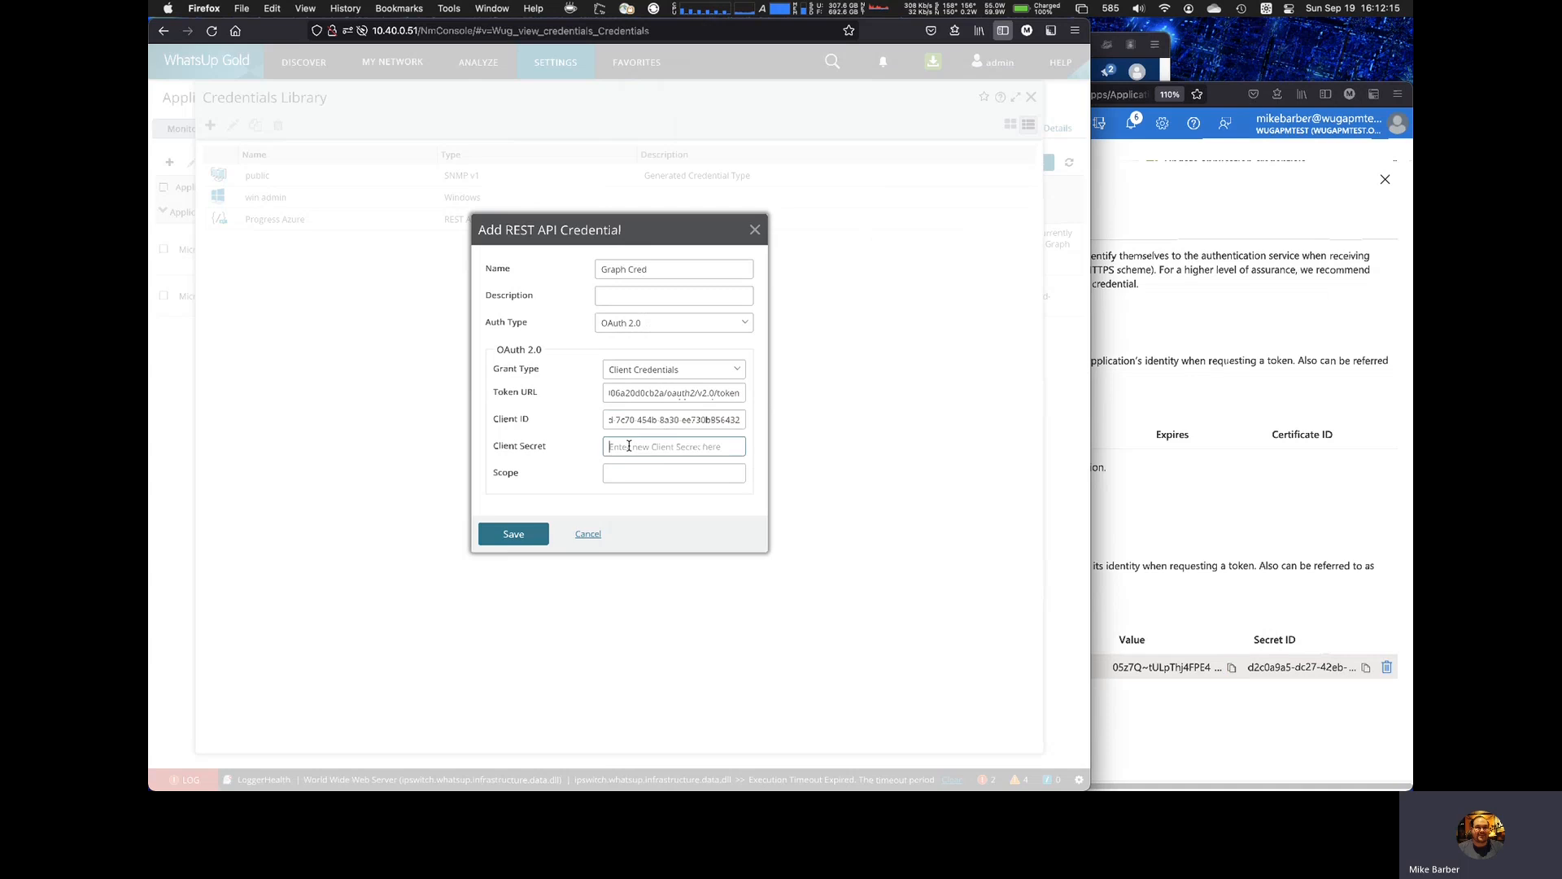
{"action": "key", "text": "super+v"}
{"action": "left_click", "coordinate": [1214, 566]}
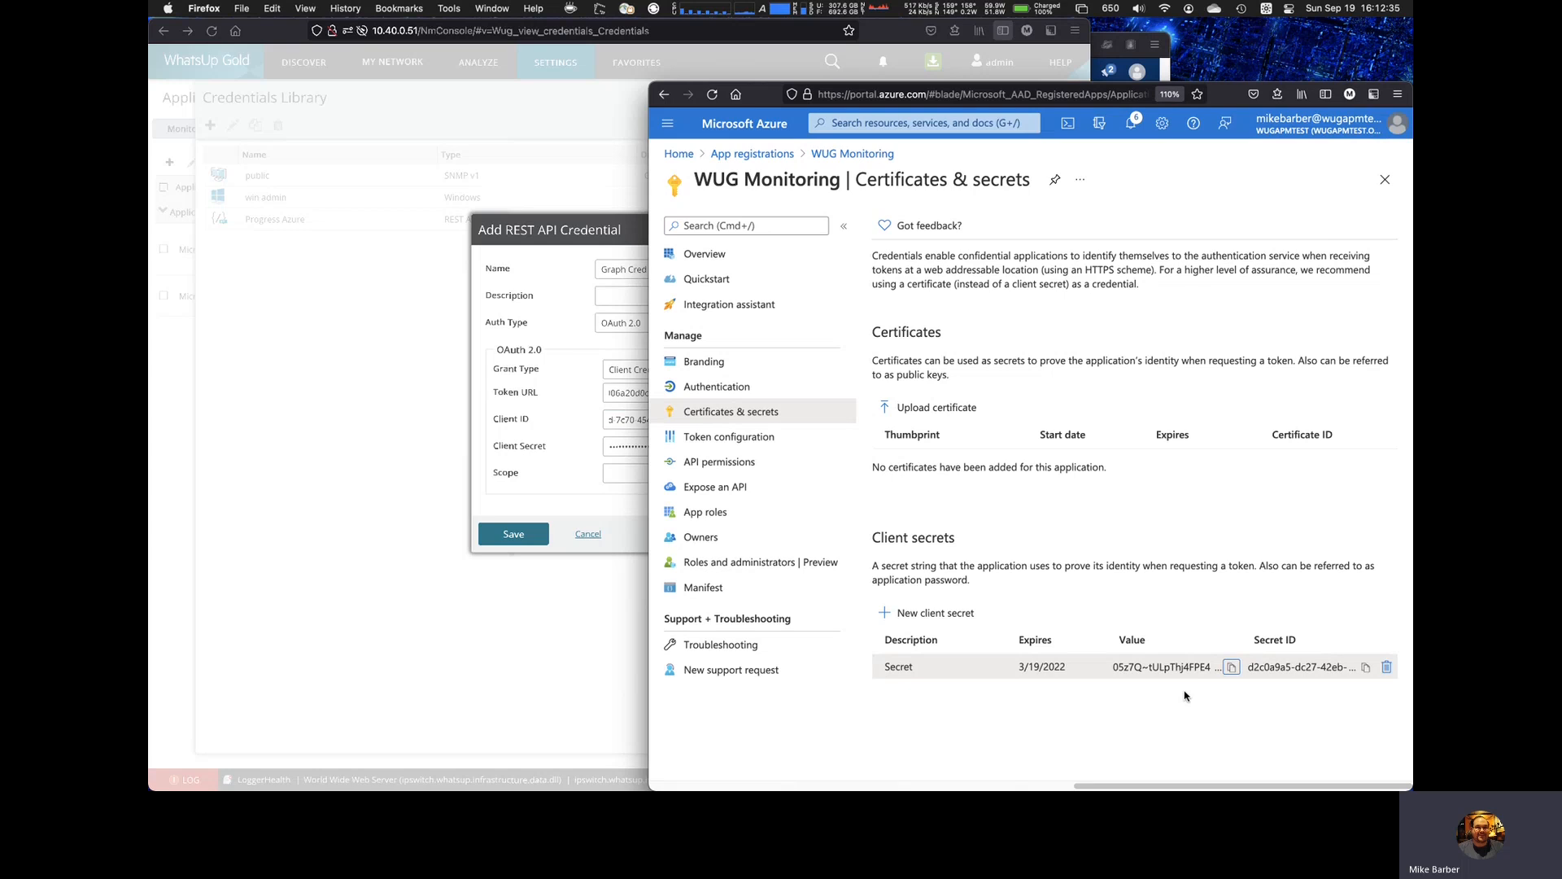
{"action": "left_click", "coordinate": [576, 493]}
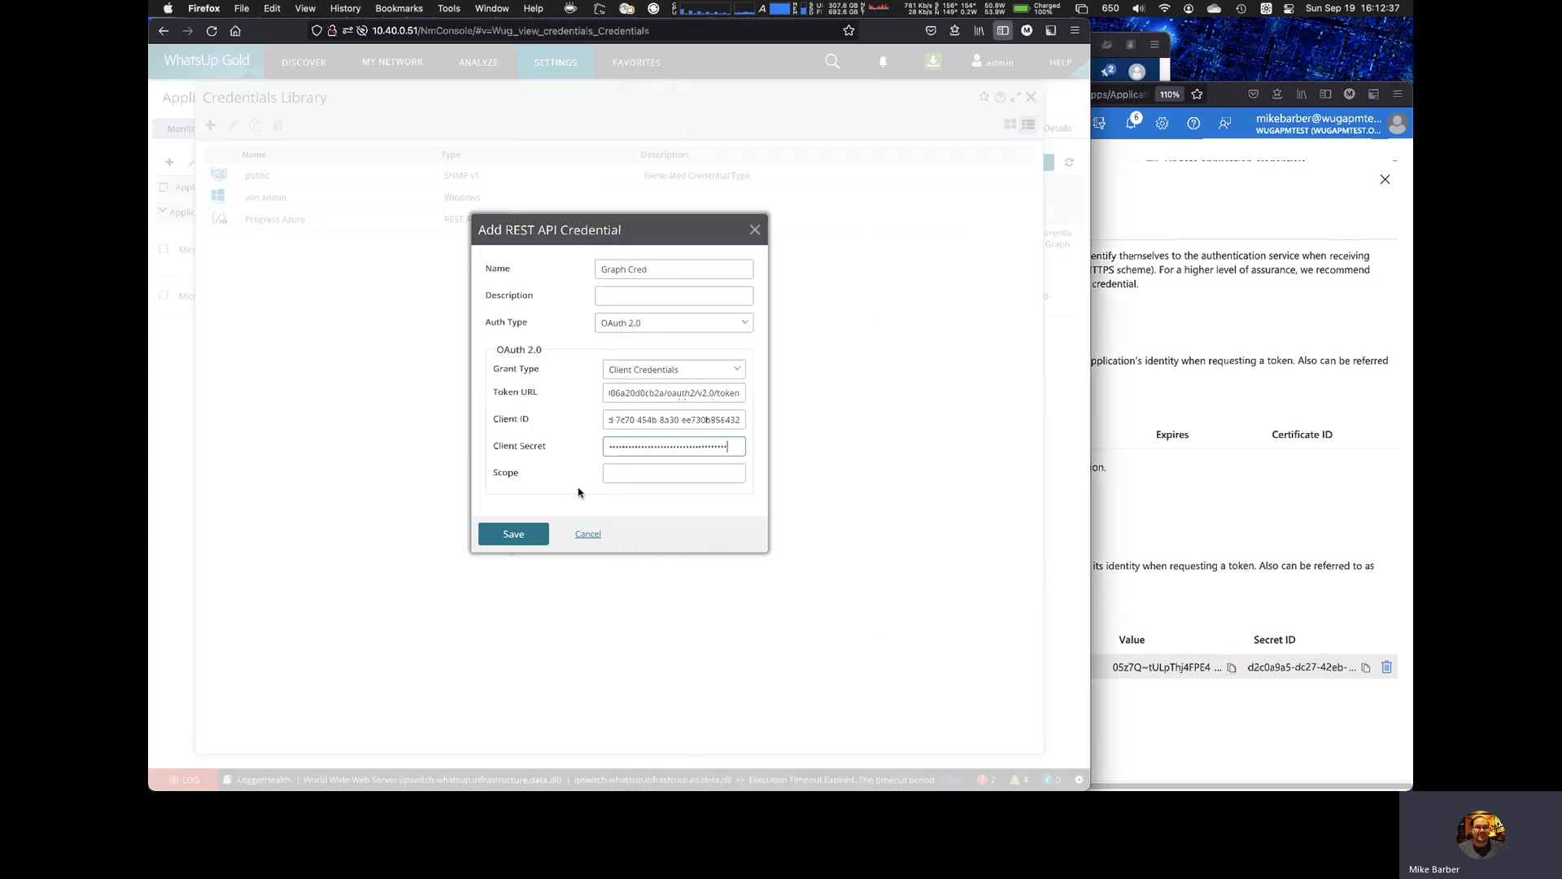
{"action": "left_click", "coordinate": [671, 474]}
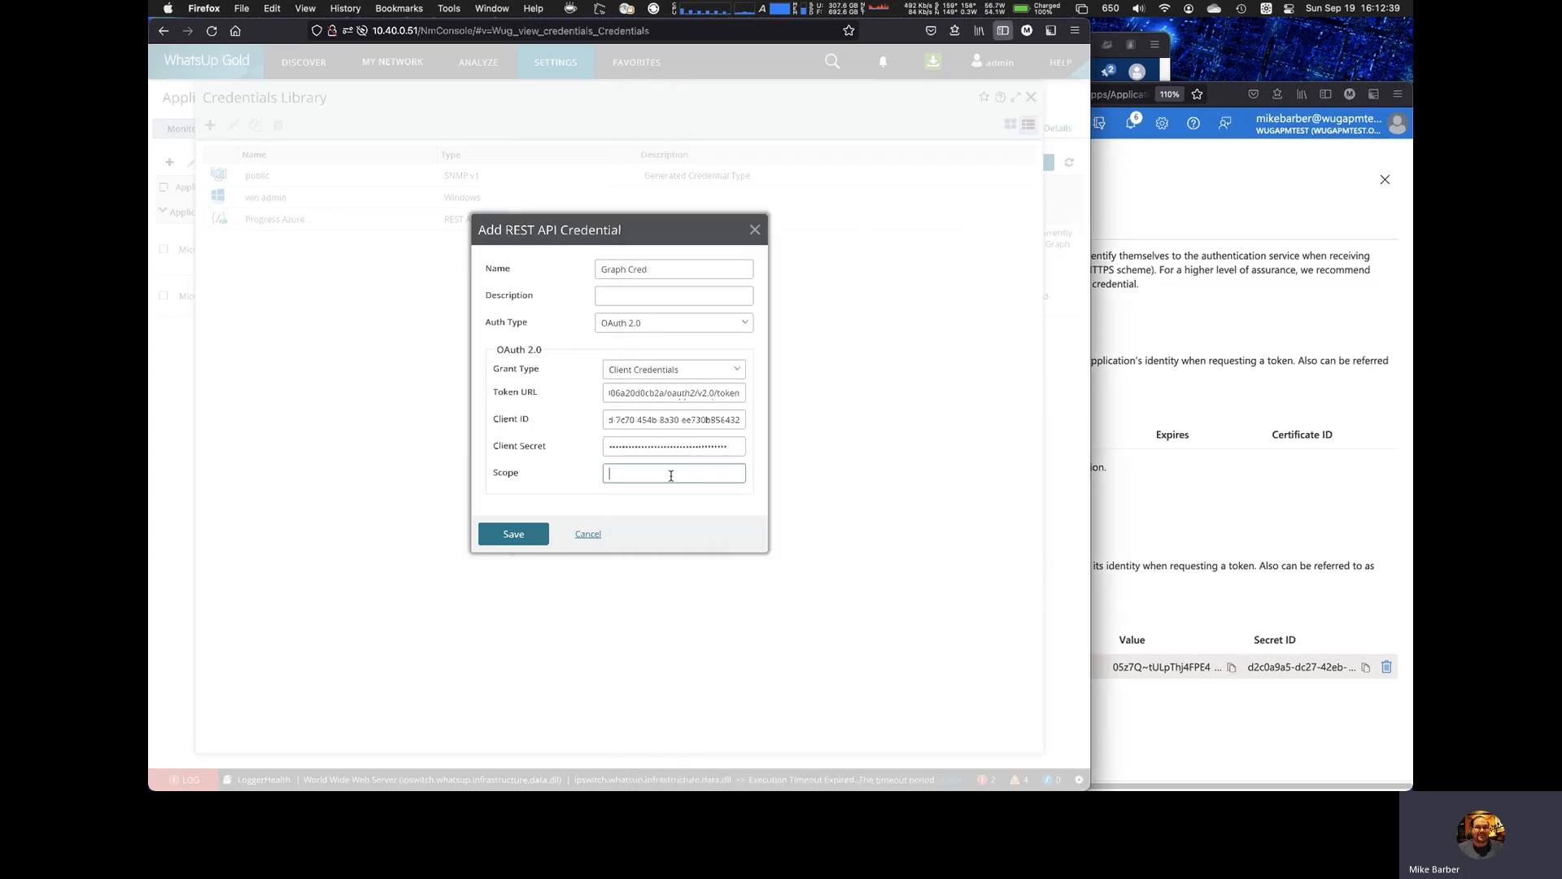
{"action": "key", "text": "super+Tab"}
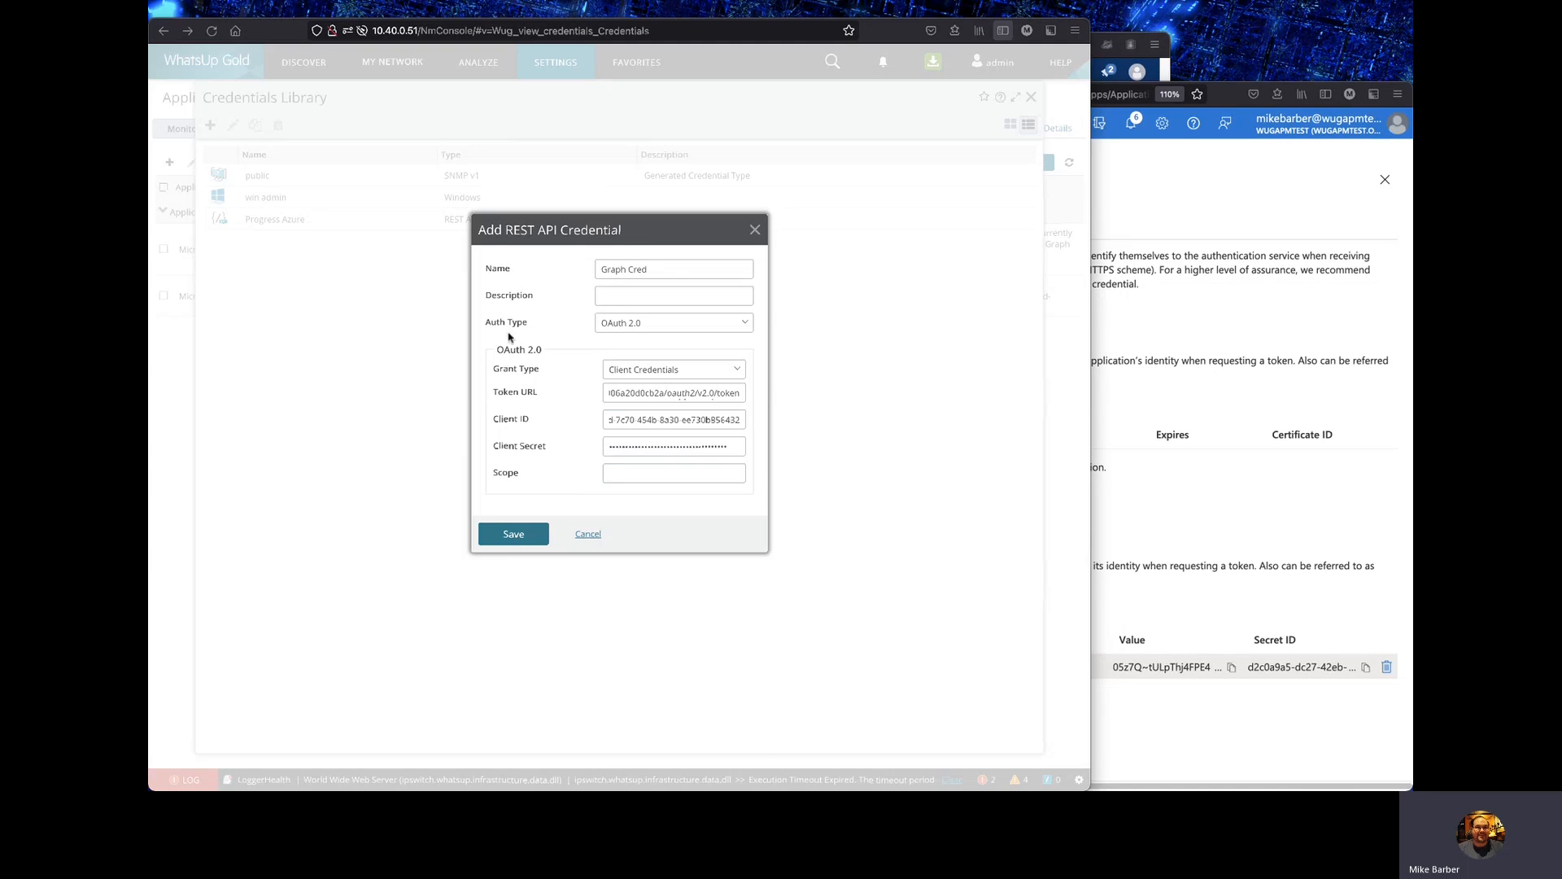
{"action": "left_click", "coordinate": [659, 475]}
{"action": "key", "text": "super+v"}
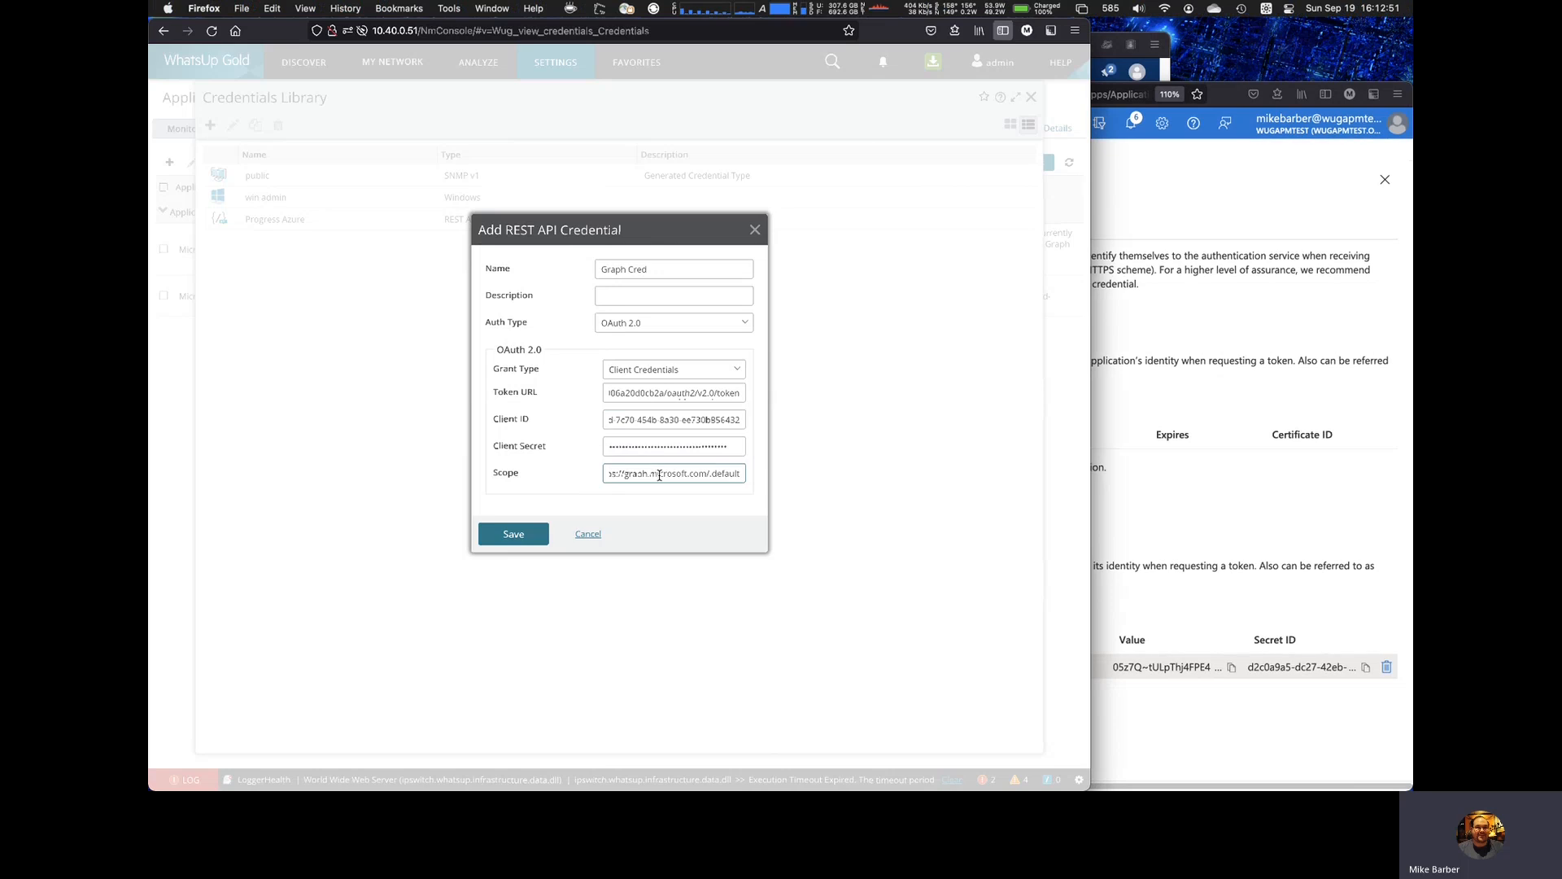
{"action": "left_click_drag", "start_coordinate": [728, 474], "coordinate": [575, 480]}
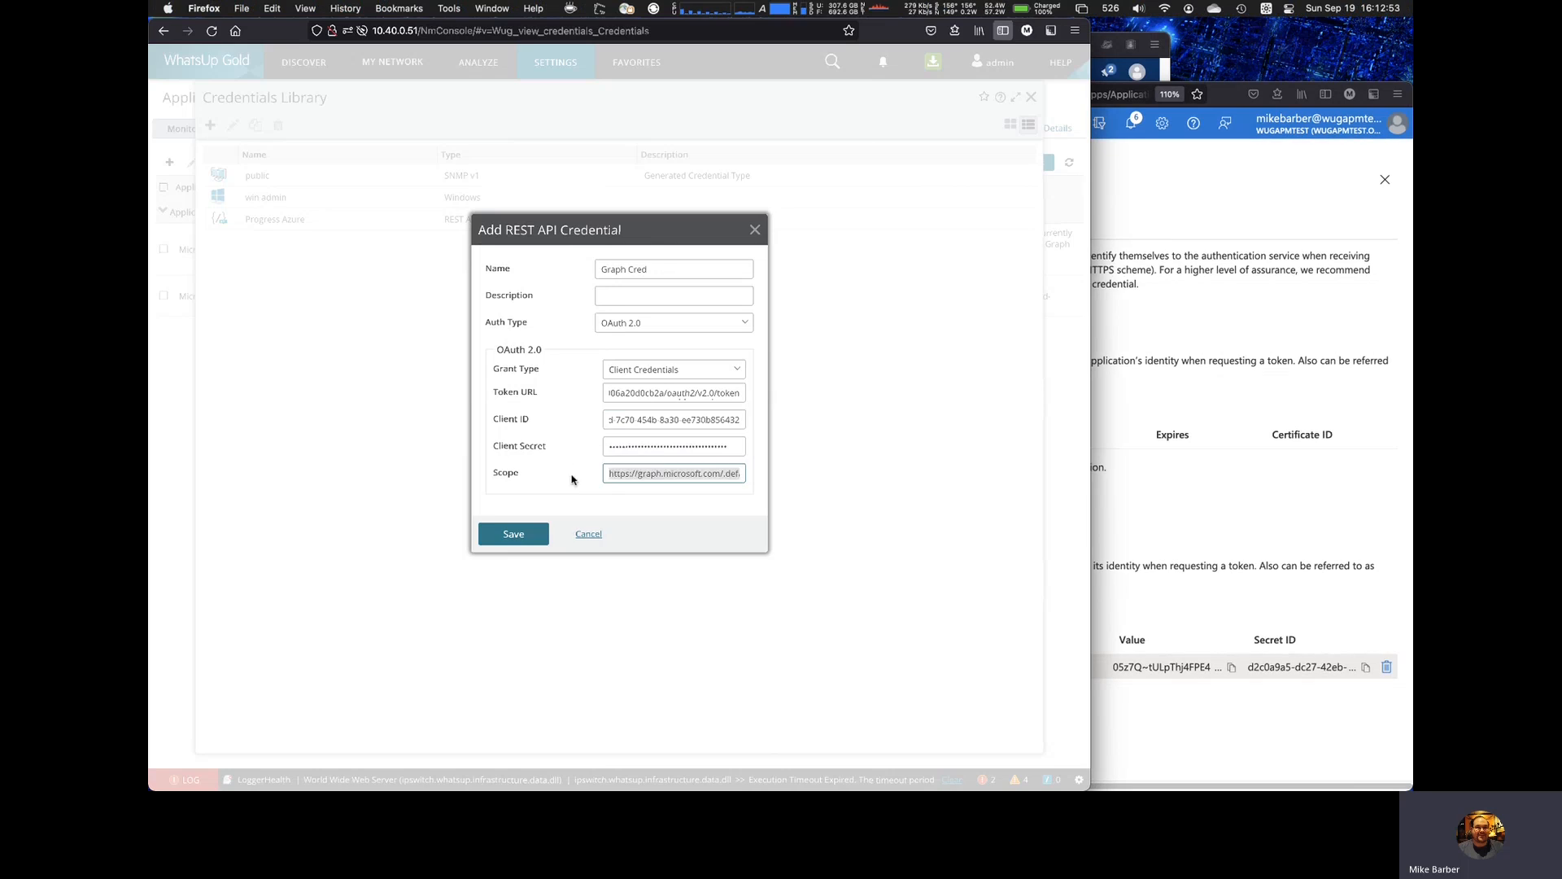
{"action": "left_click", "coordinate": [619, 473]}
{"action": "left_click", "coordinate": [525, 537]}
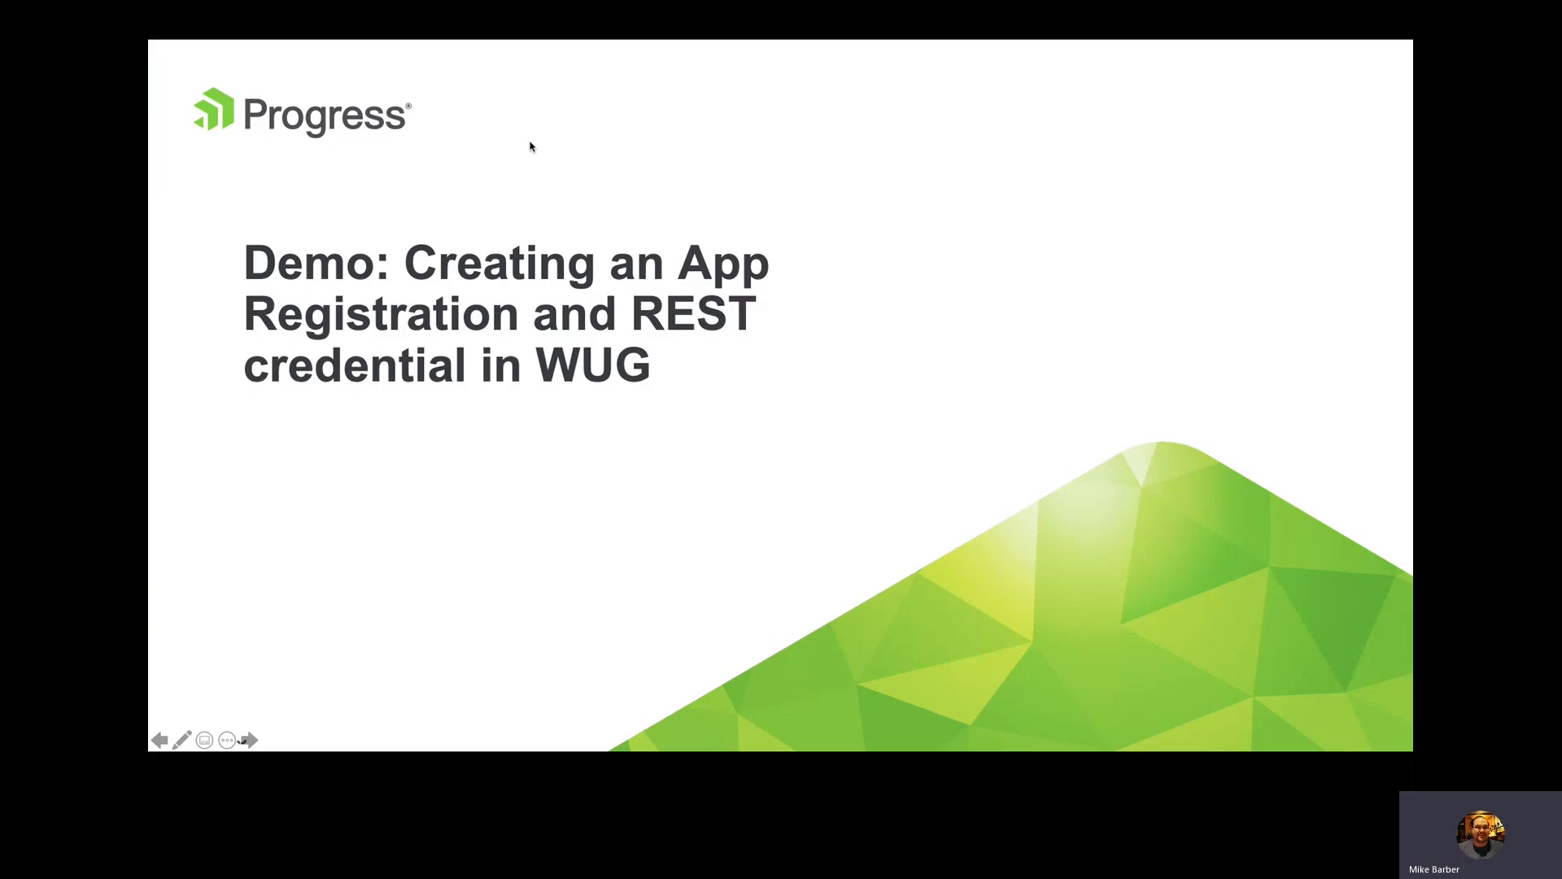
Step: Close the Credentials Library and review the credentials assigned to the graph.microsoft.com device in its properties
{"action": "key", "text": "Right"}
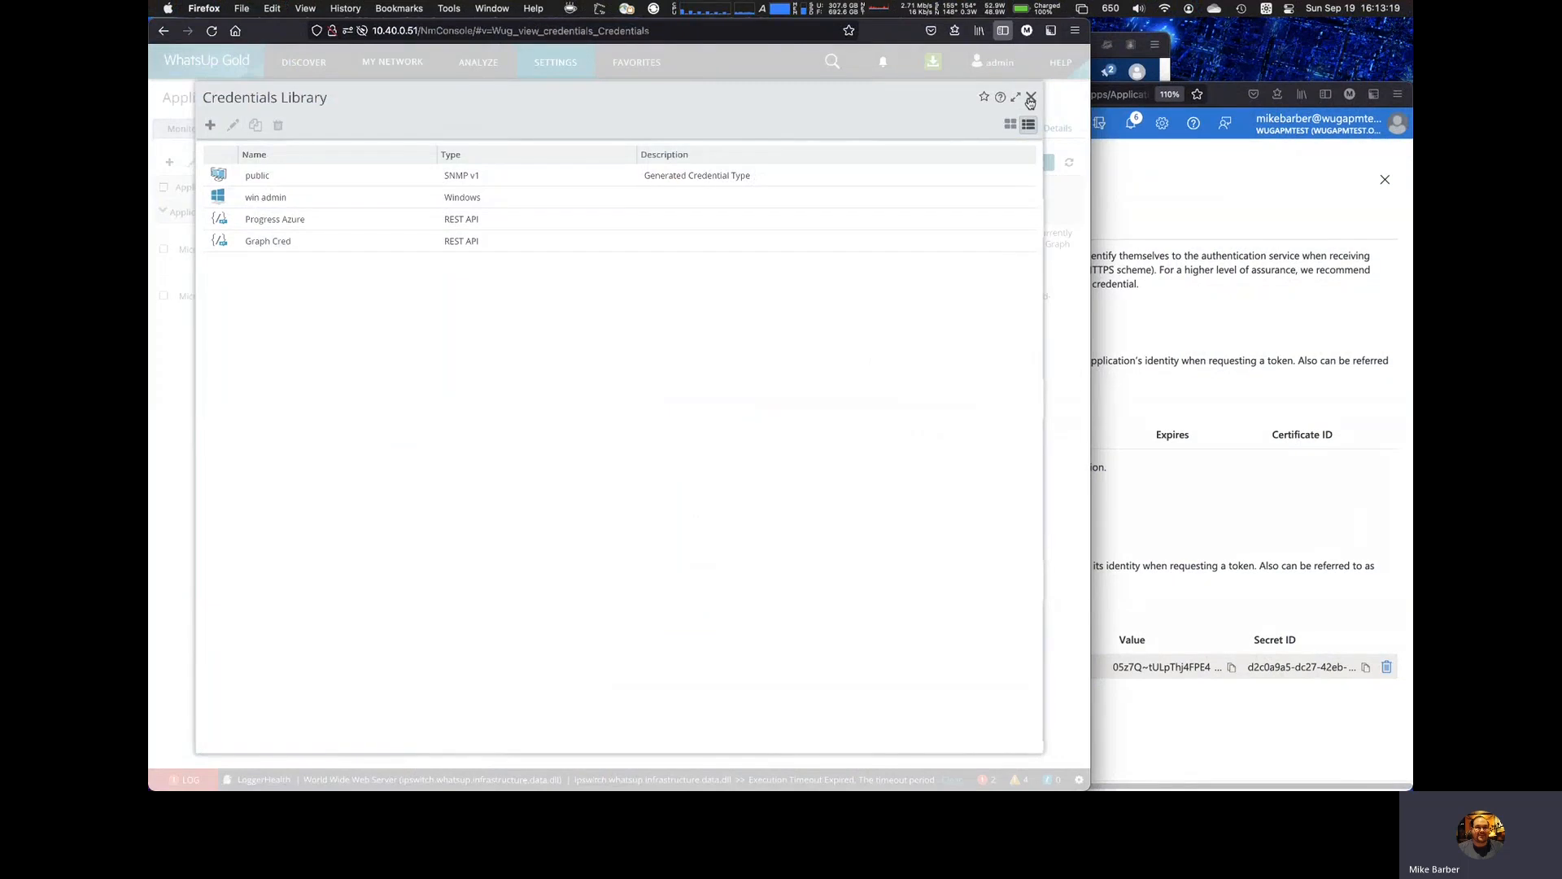
{"action": "left_click", "coordinate": [1030, 99]}
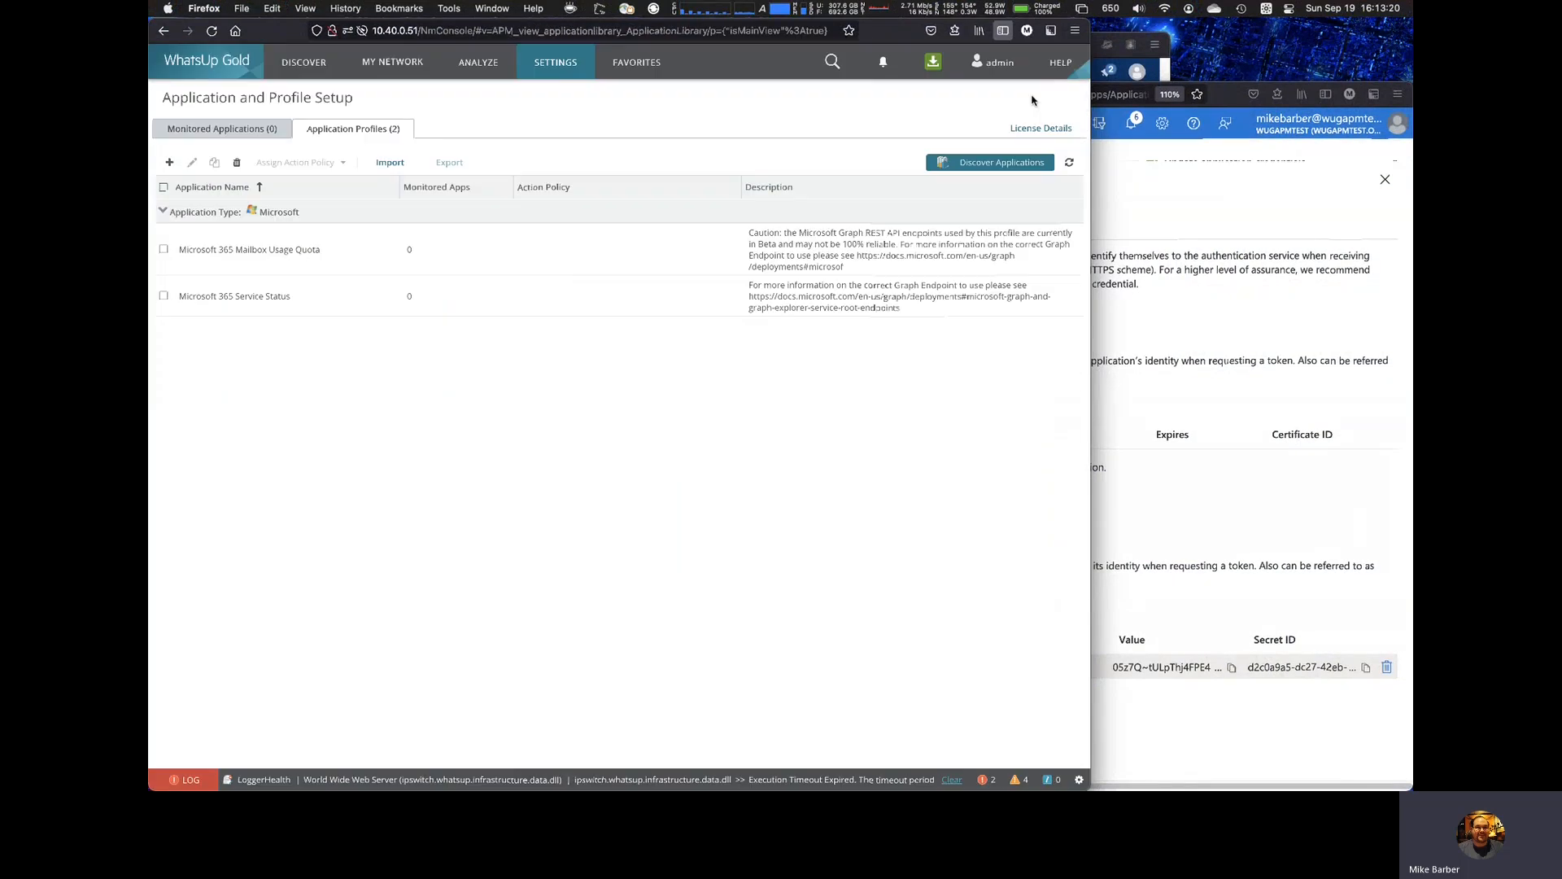
{"action": "left_click", "coordinate": [409, 65]}
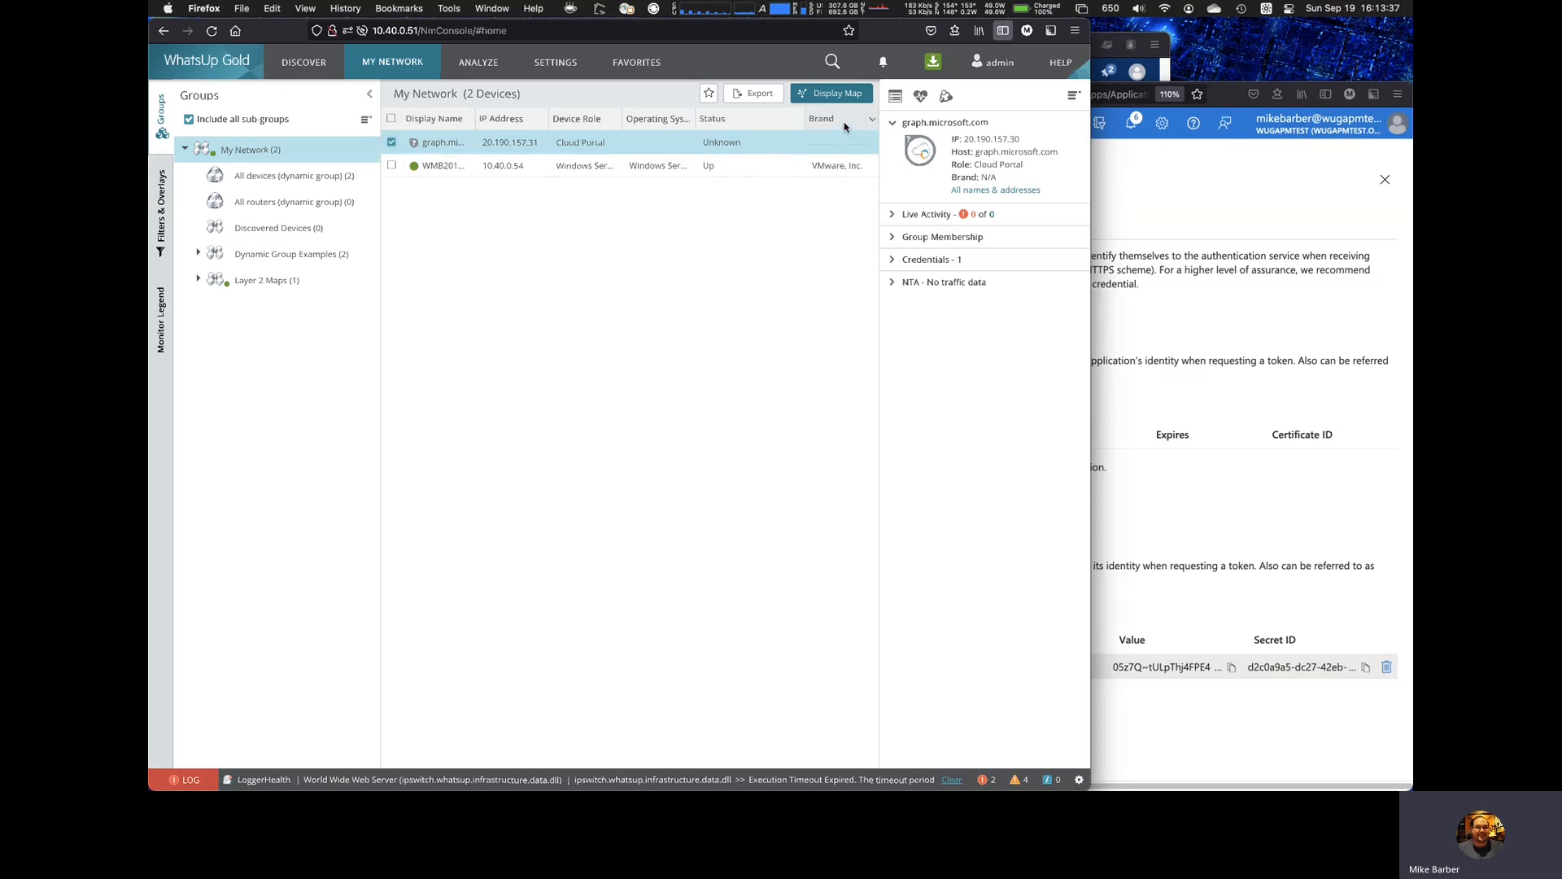
{"action": "left_click", "coordinate": [895, 97]}
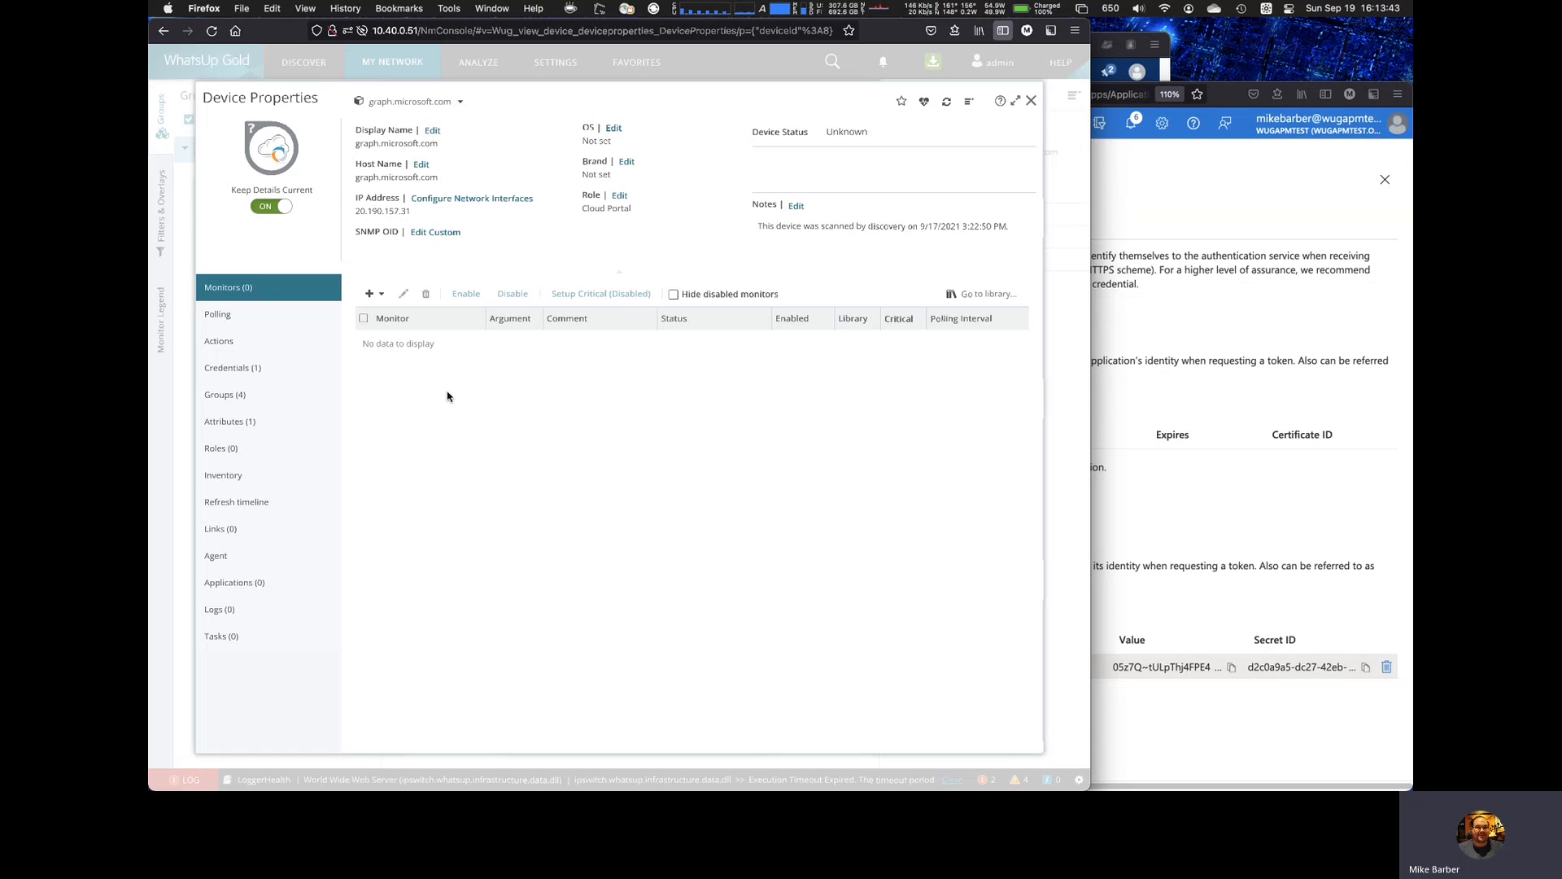
{"action": "left_click", "coordinate": [270, 374]}
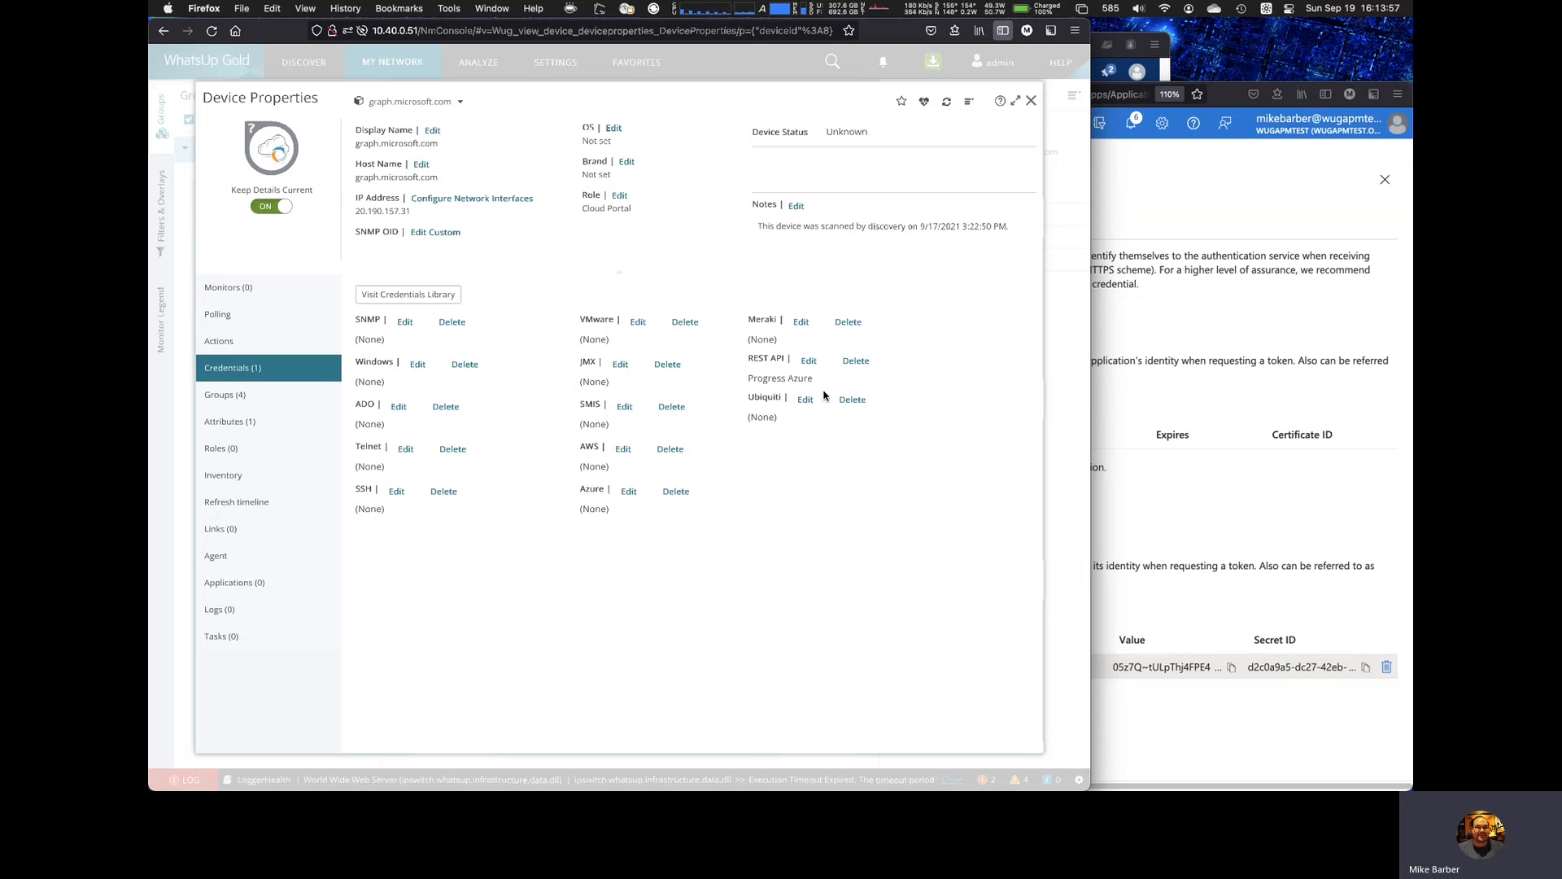
{"action": "left_click", "coordinate": [1031, 100]}
{"action": "key", "text": "super+Tab"}
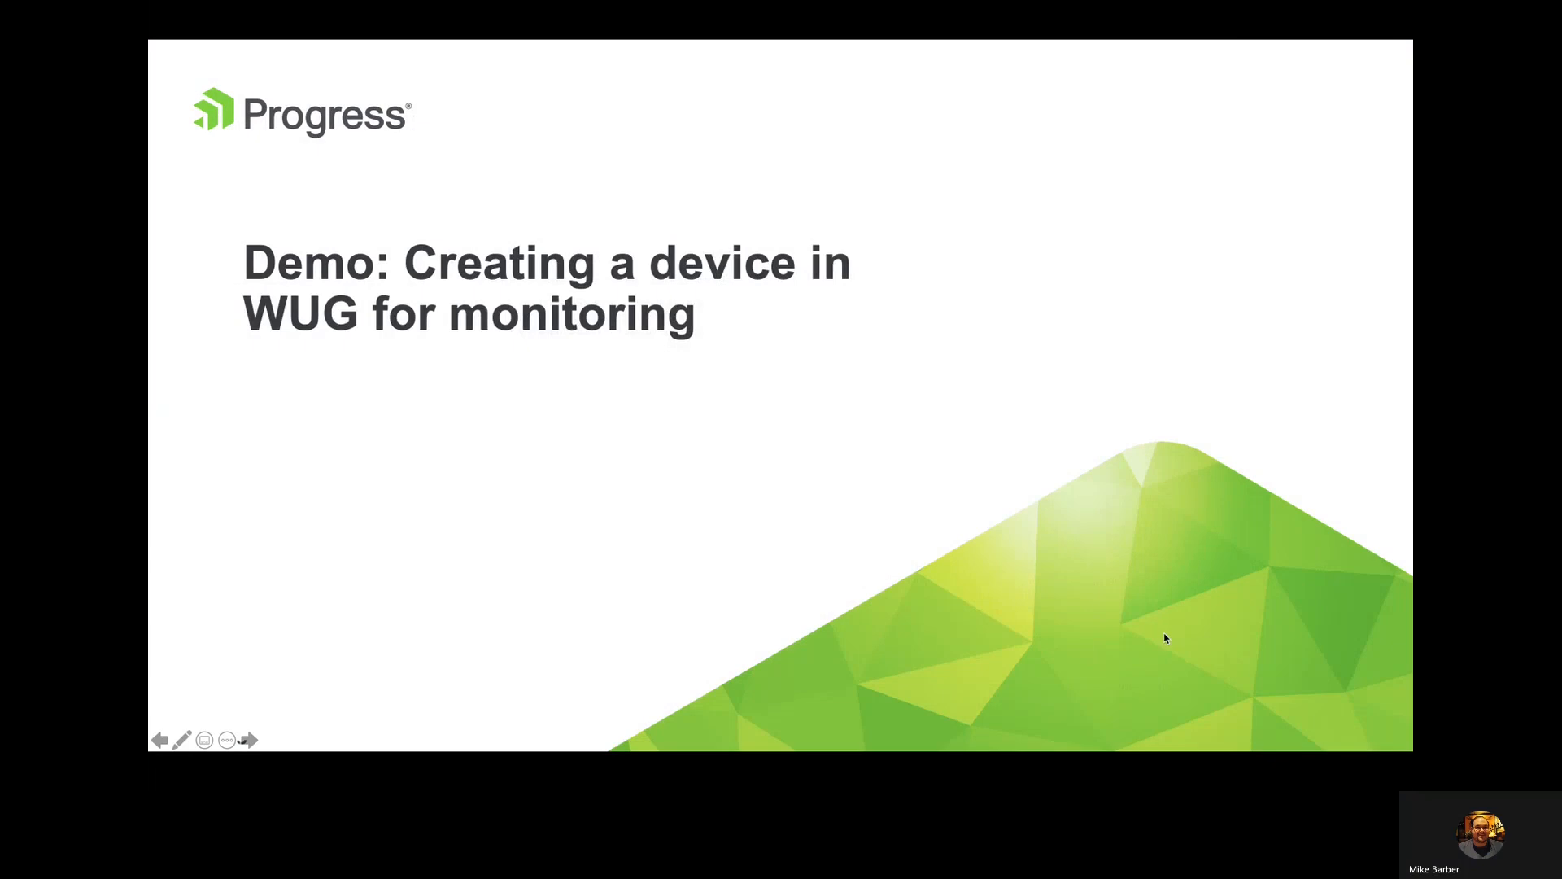
{"action": "left_click", "coordinate": [1166, 639]}
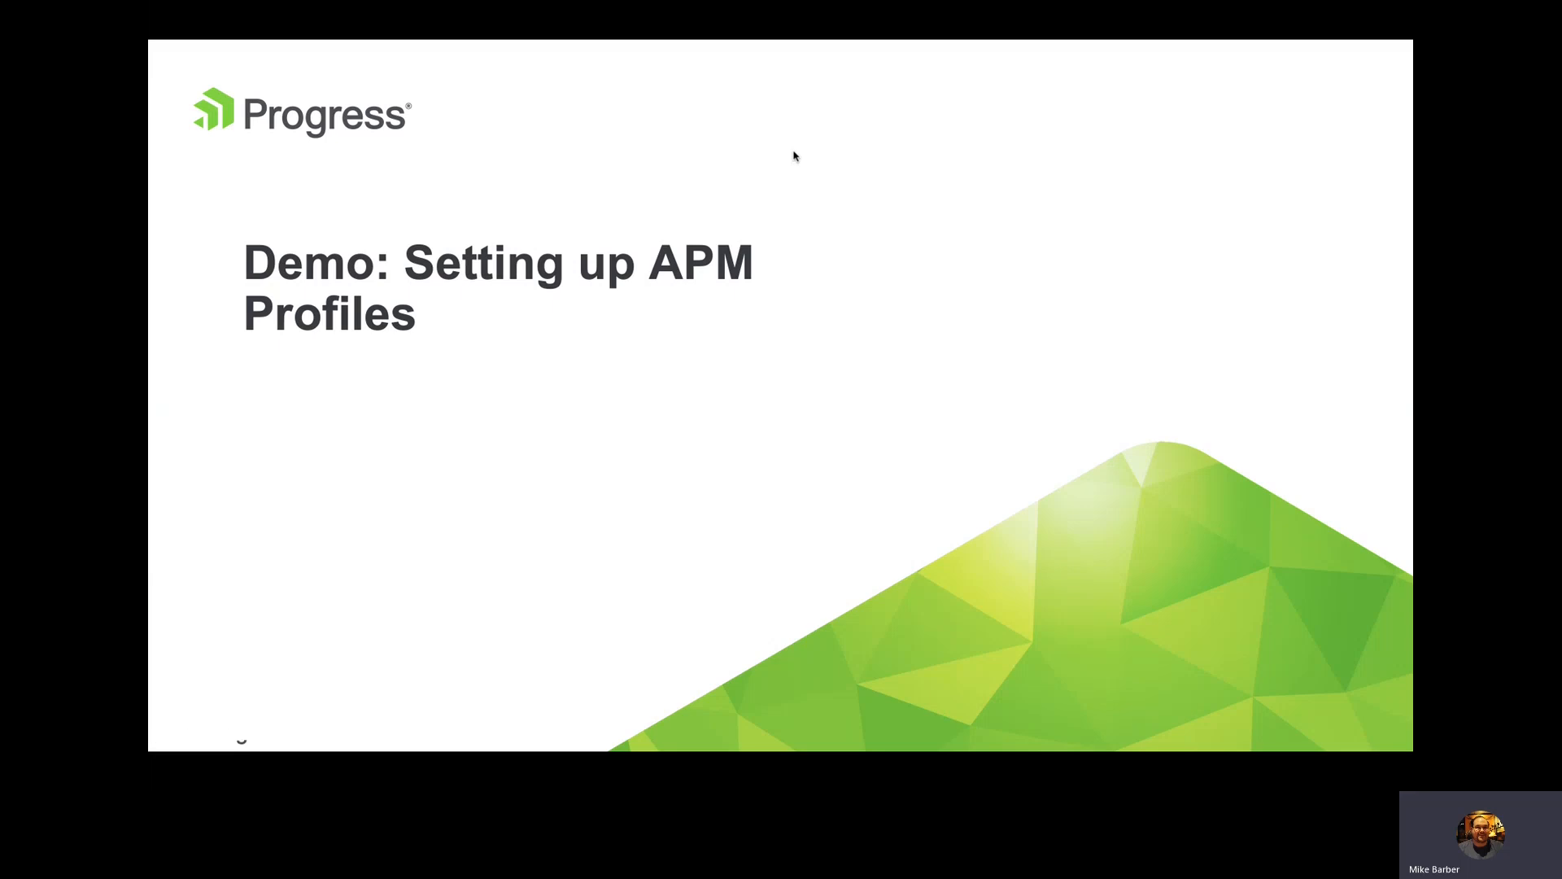
{"action": "key", "text": "super+Tab"}
Step: Open Application and Profile Setup in WhatsUp Gold and view the available application profiles
{"action": "left_click", "coordinate": [551, 65]}
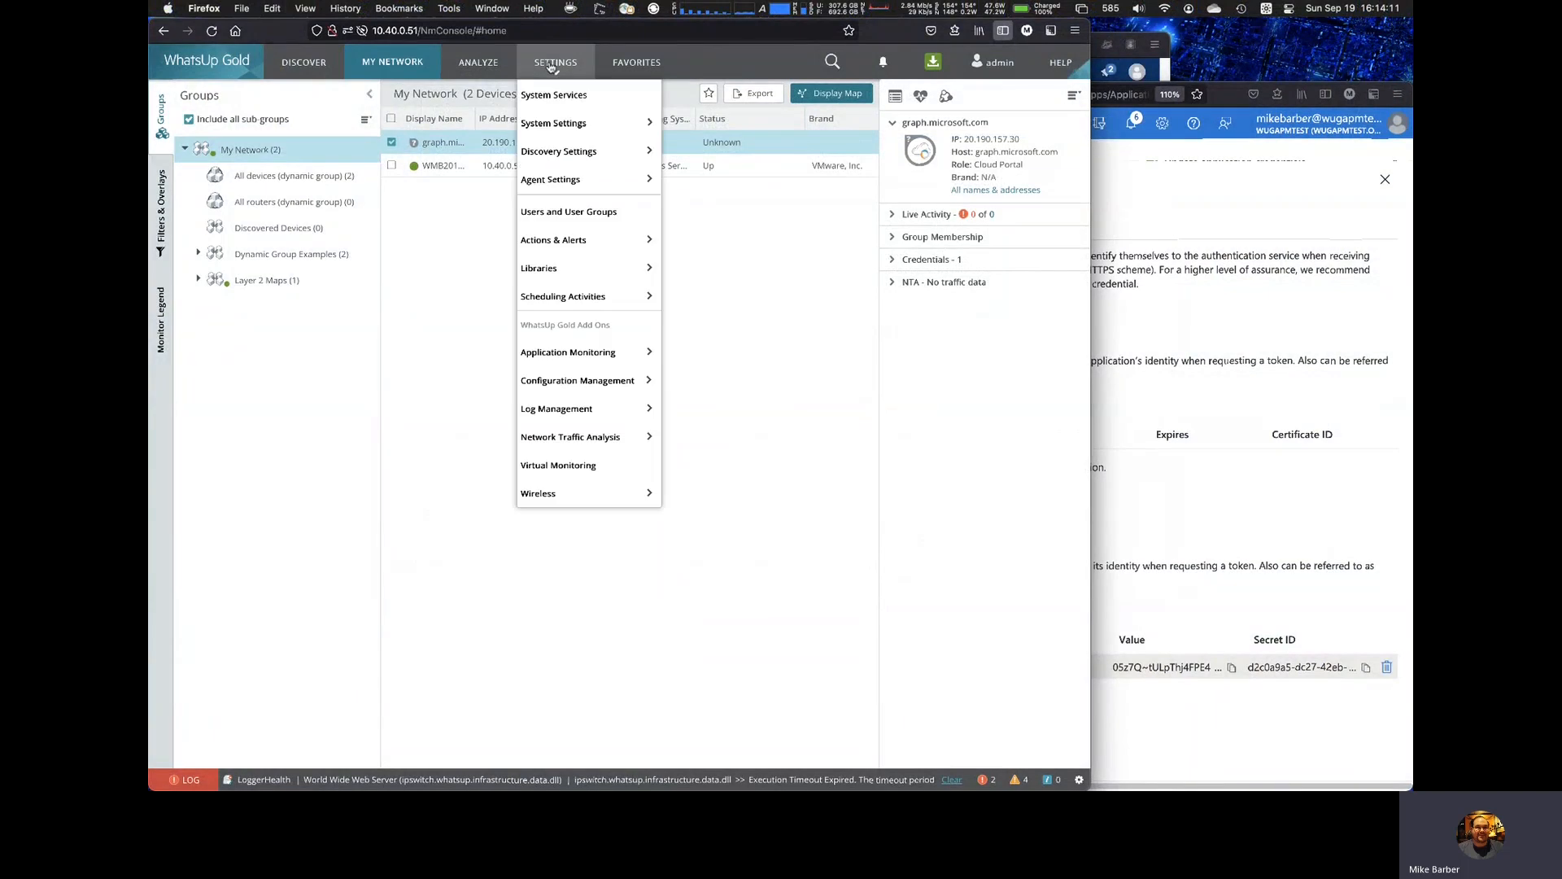
{"action": "mouse_move", "coordinate": [627, 351]}
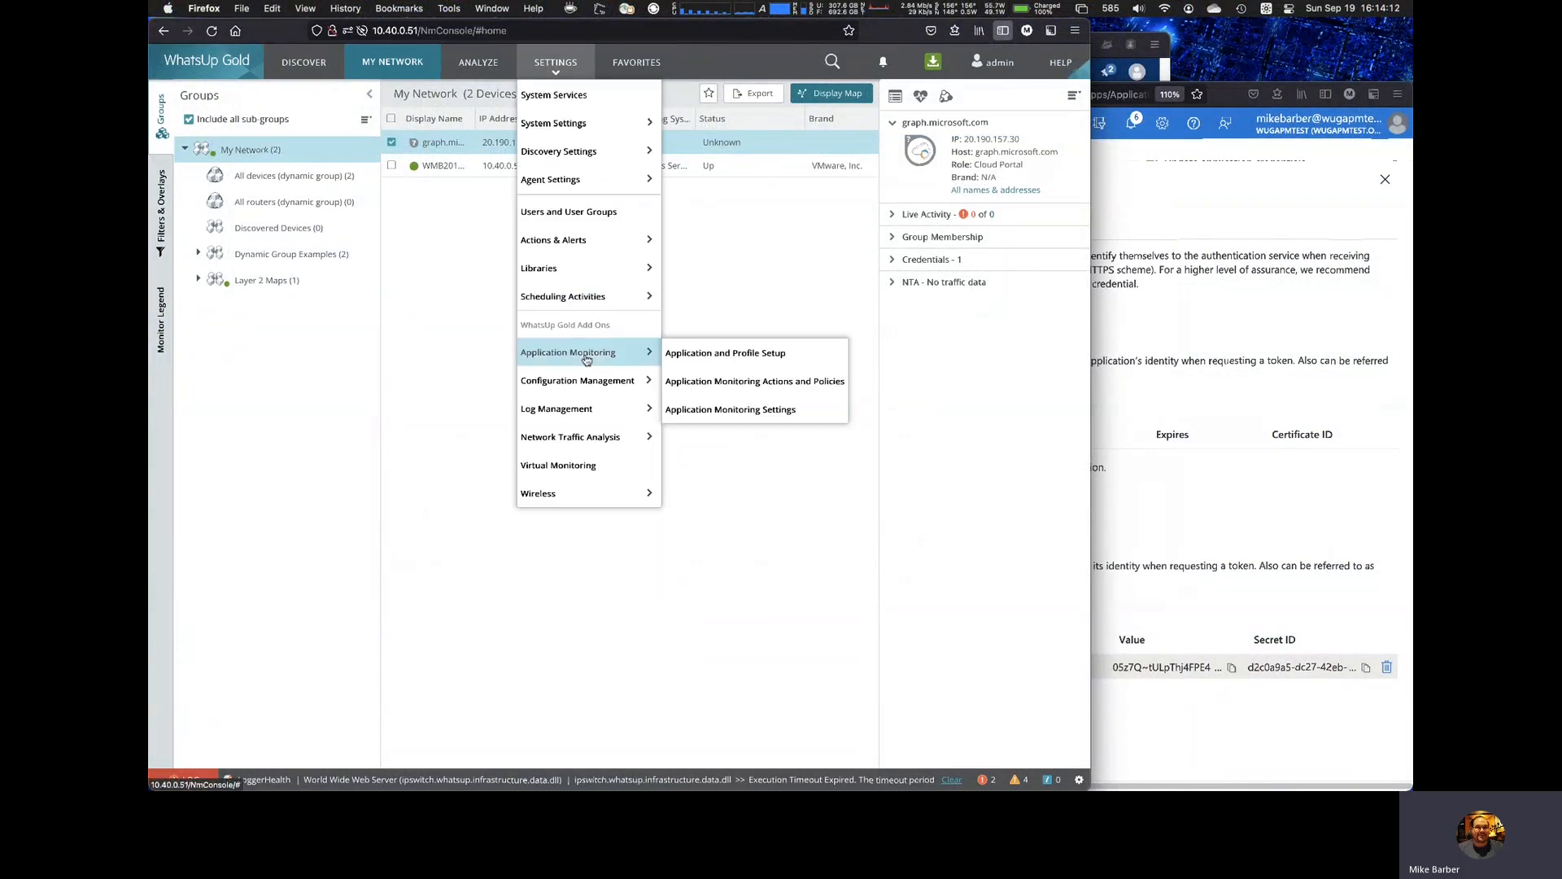
{"action": "left_click", "coordinate": [710, 359]}
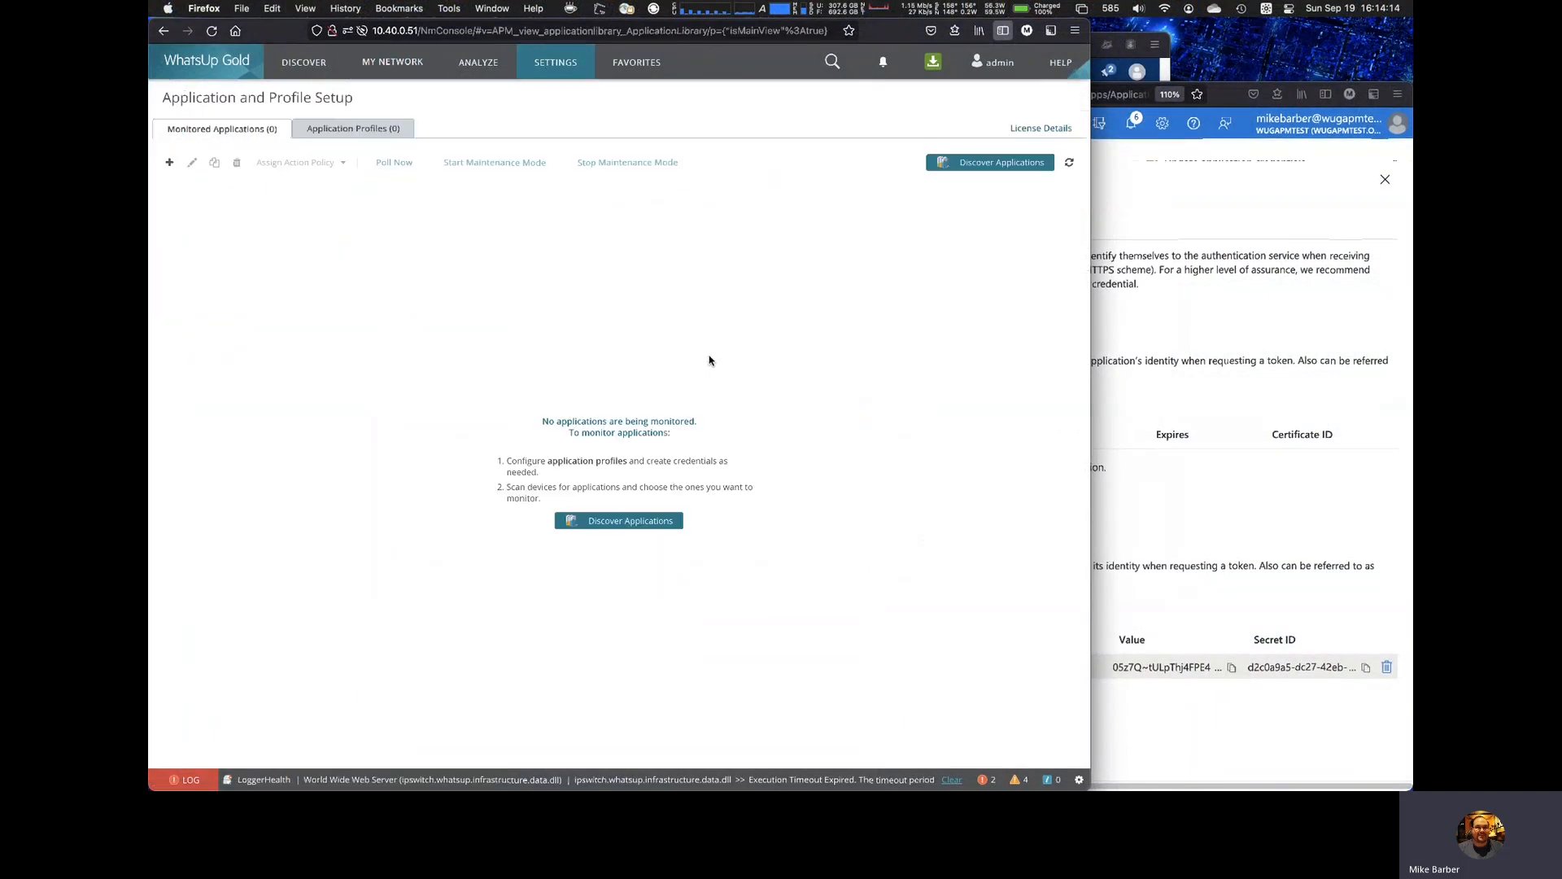
{"action": "left_click", "coordinate": [350, 133]}
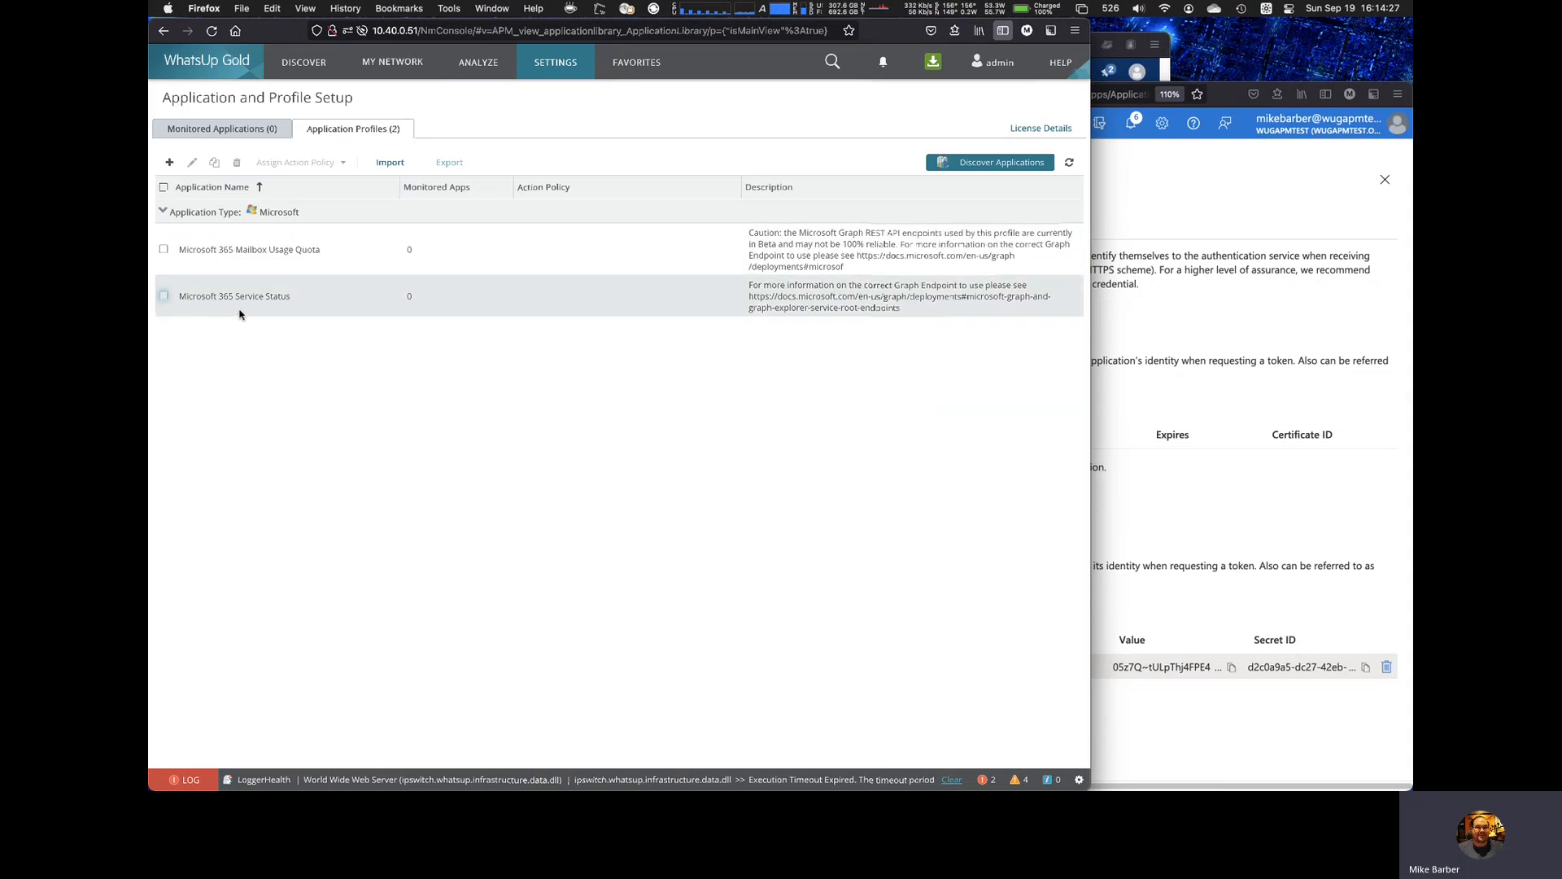
Step: Add and save a monitored application using the Microsoft 365 Service Status profile on the graph.microsoft.com device
{"action": "left_click", "coordinate": [217, 135]}
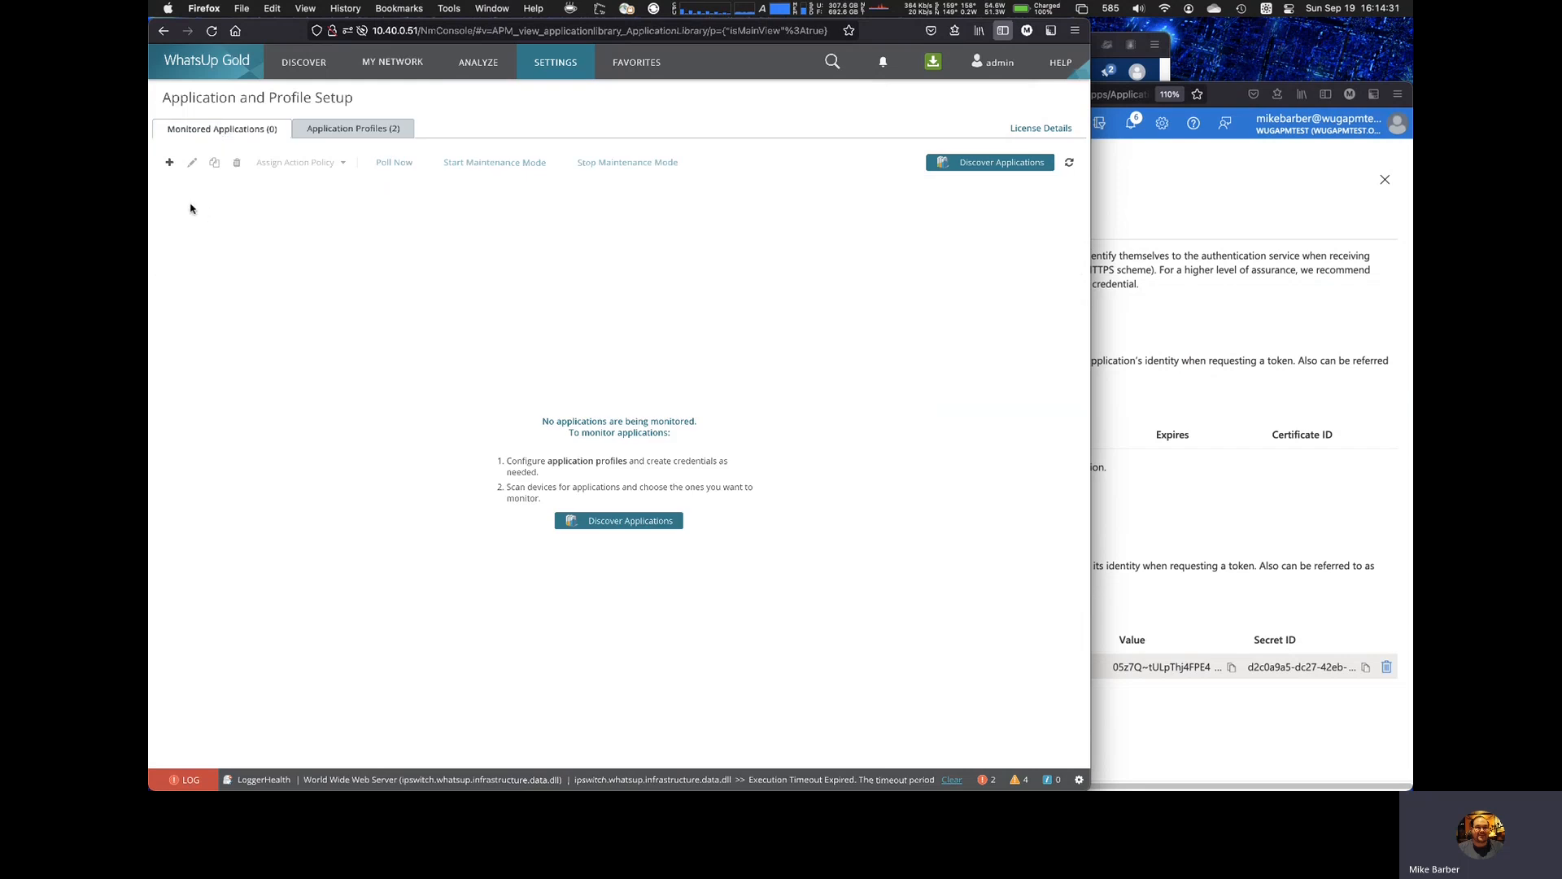
{"action": "left_click", "coordinate": [169, 163]}
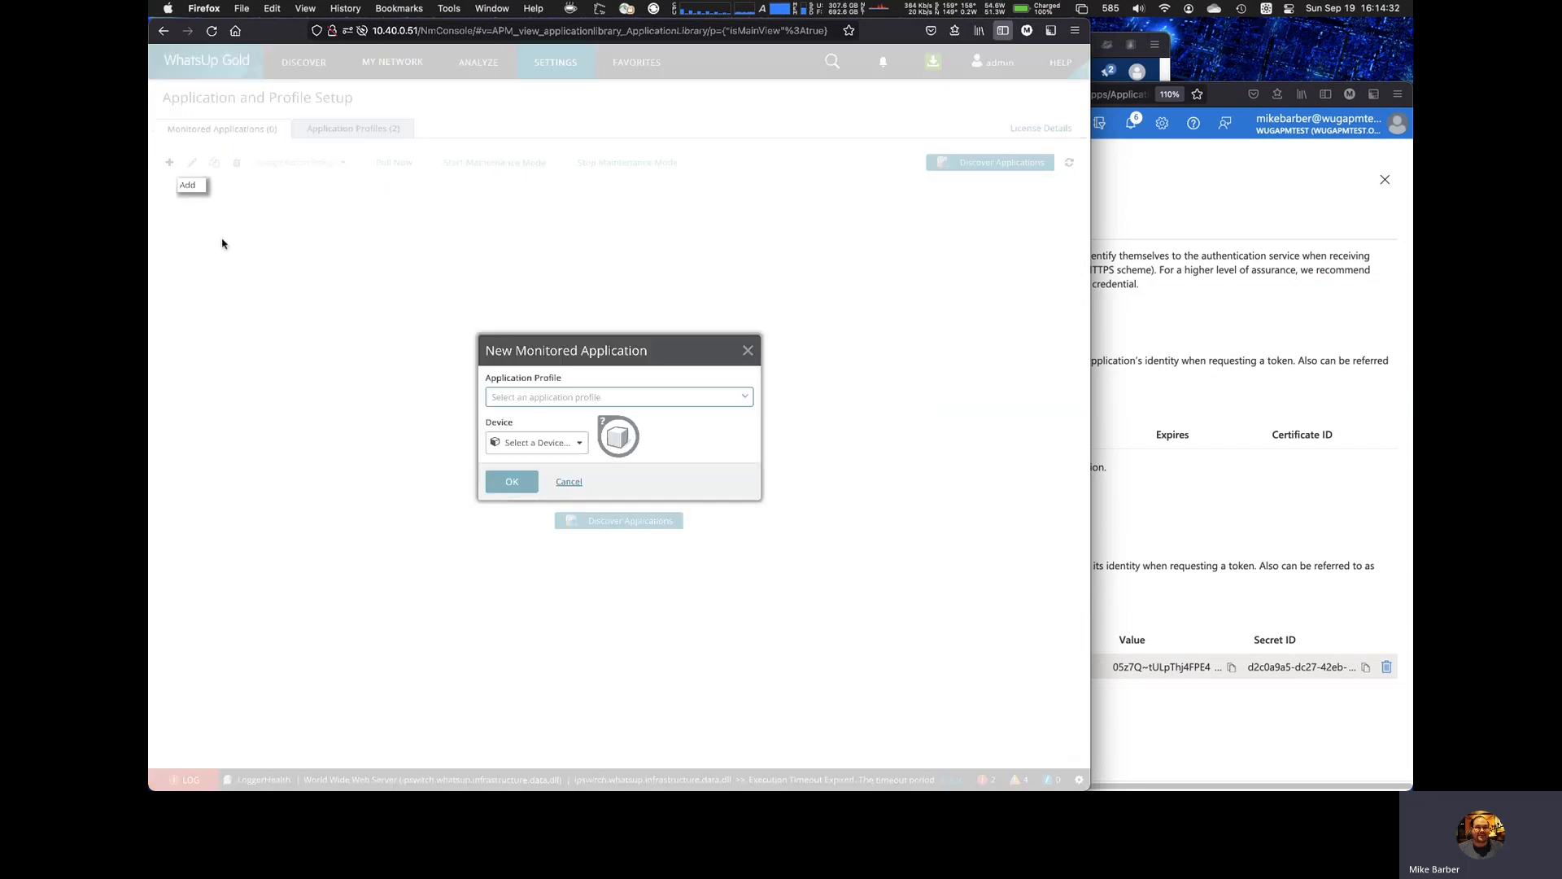
{"action": "left_click", "coordinate": [587, 398]}
{"action": "left_click", "coordinate": [579, 432]}
{"action": "left_click", "coordinate": [545, 444]}
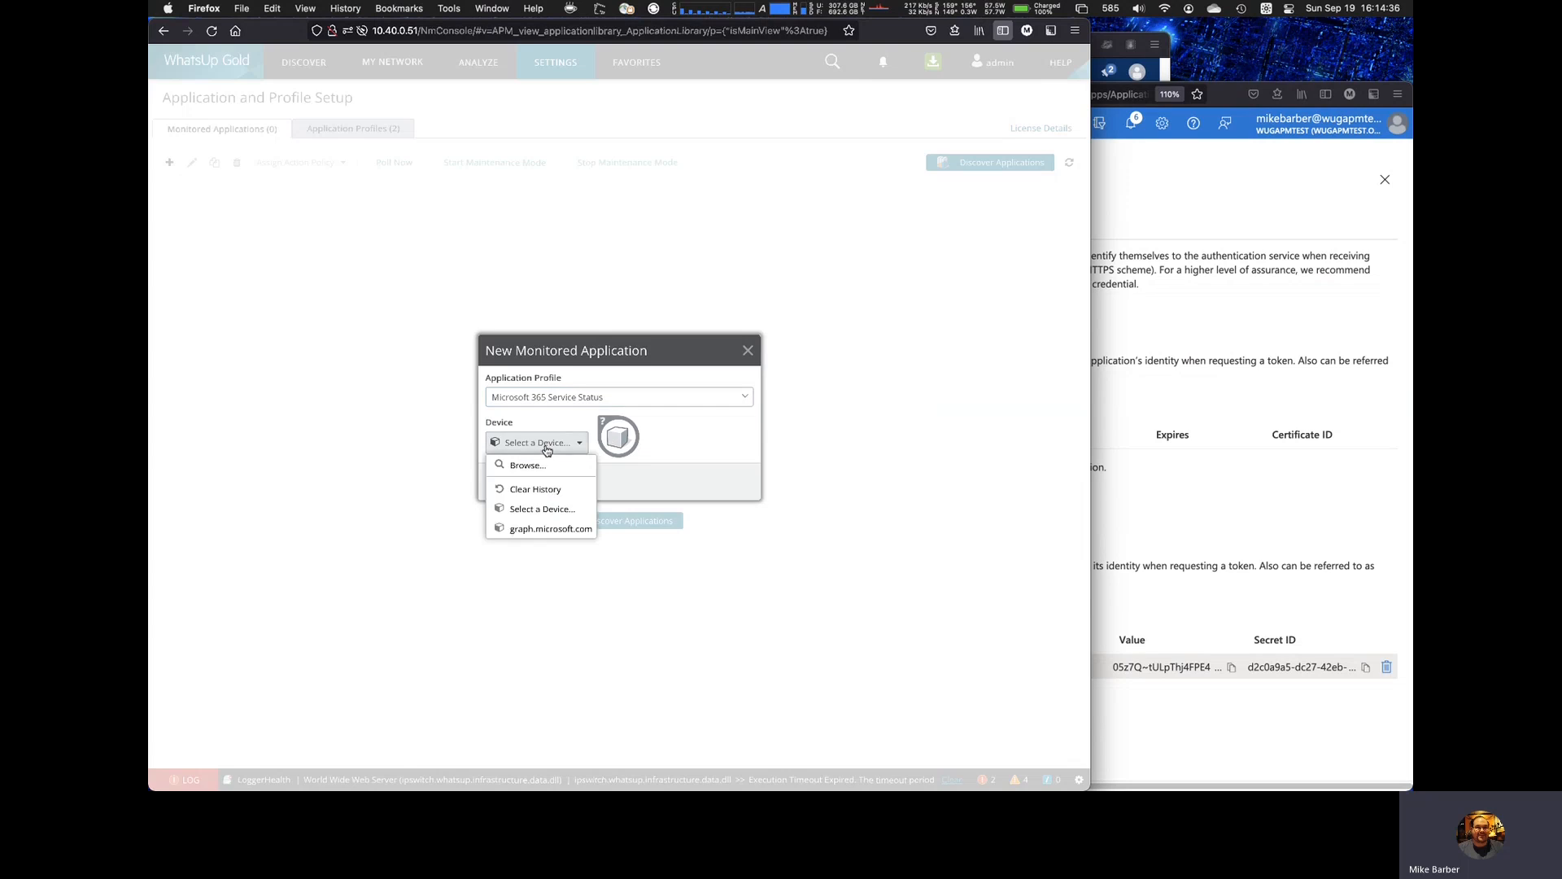
{"action": "left_click", "coordinate": [550, 529]}
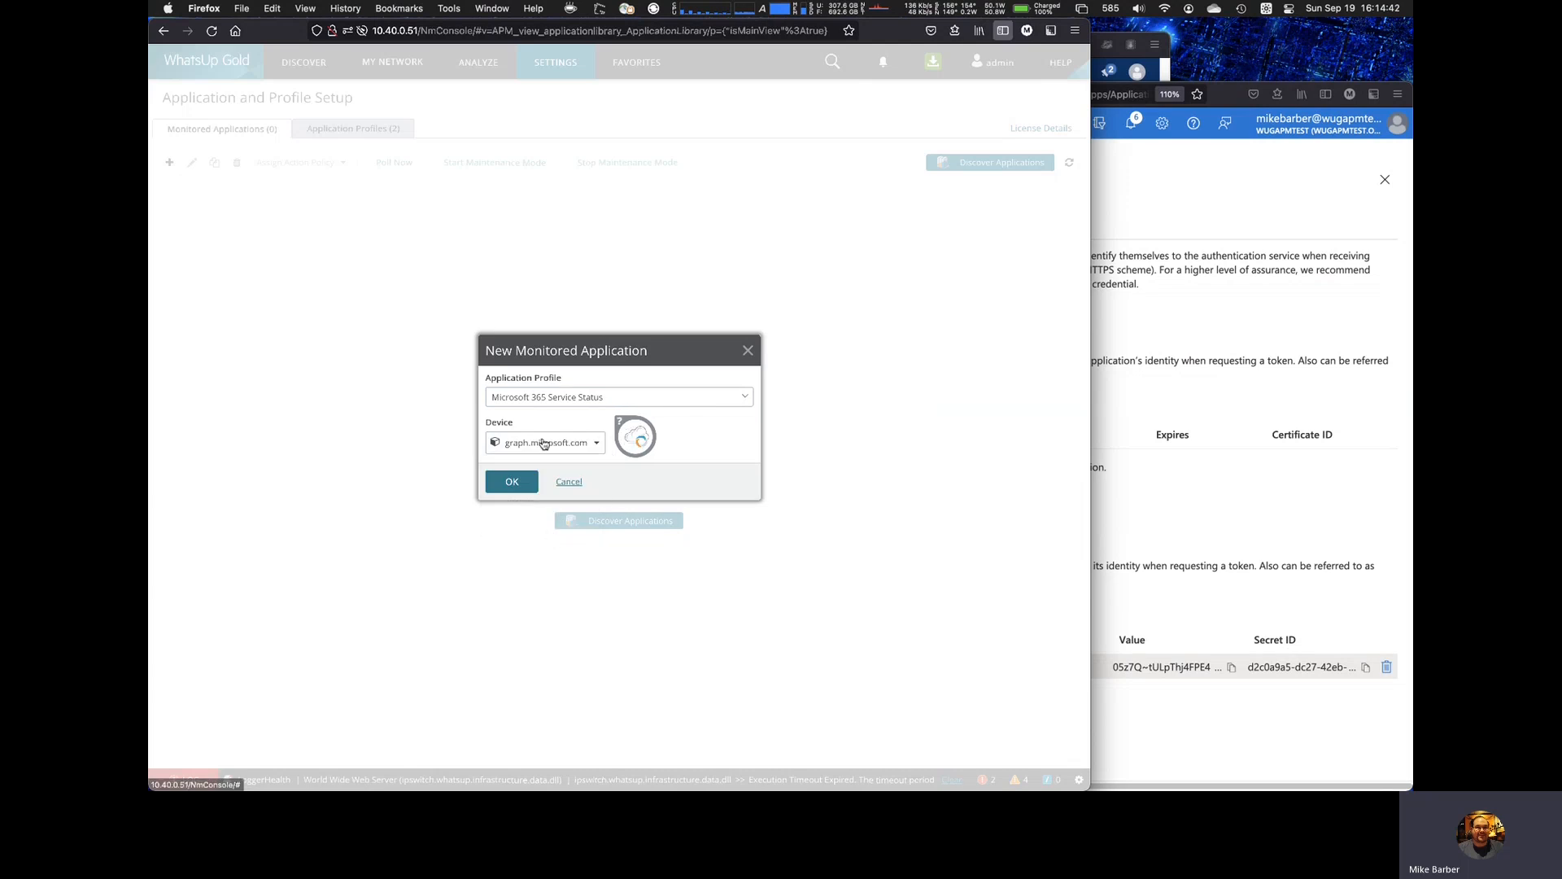
{"action": "left_click", "coordinate": [510, 485]}
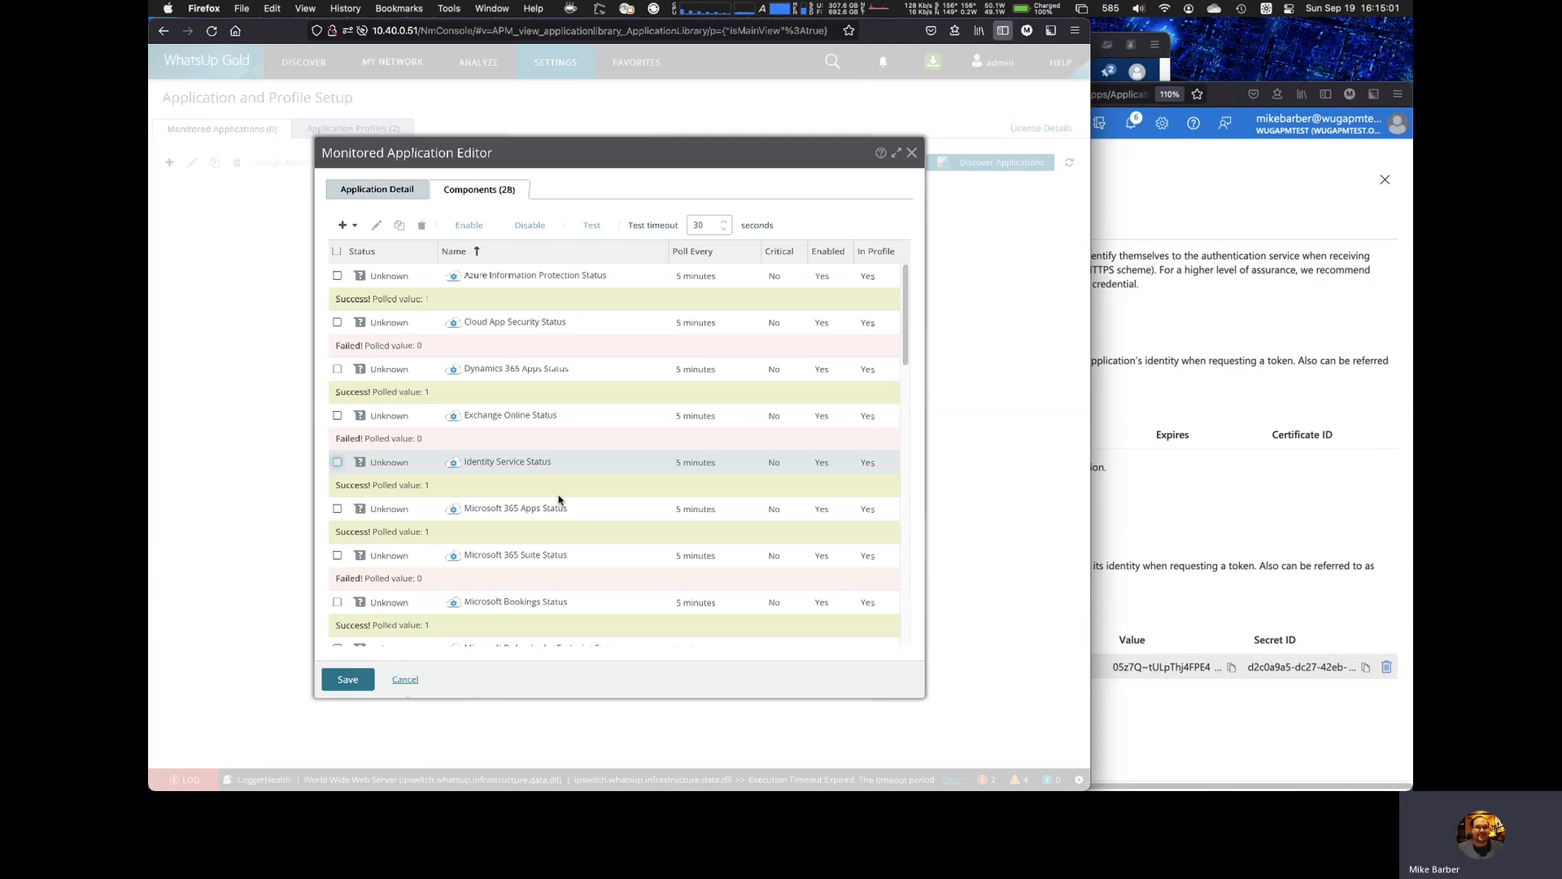
{"action": "left_click", "coordinate": [349, 680]}
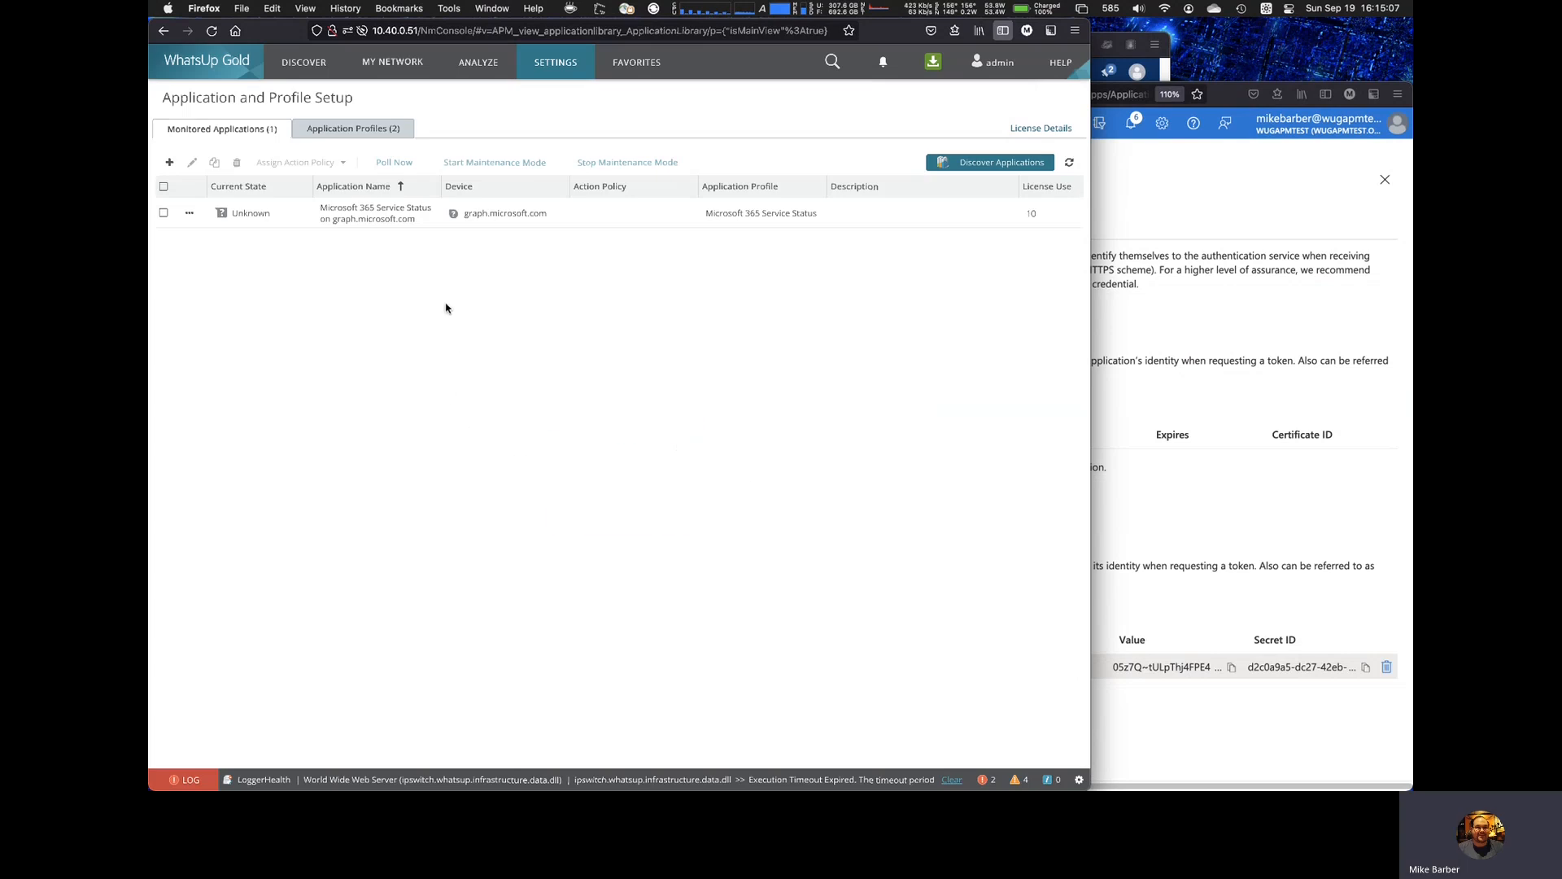
Step: Add and save a monitored application using the Microsoft 365 Mailbox Usage Quota profile on the graph.microsoft.com device
{"action": "left_click", "coordinate": [170, 162]}
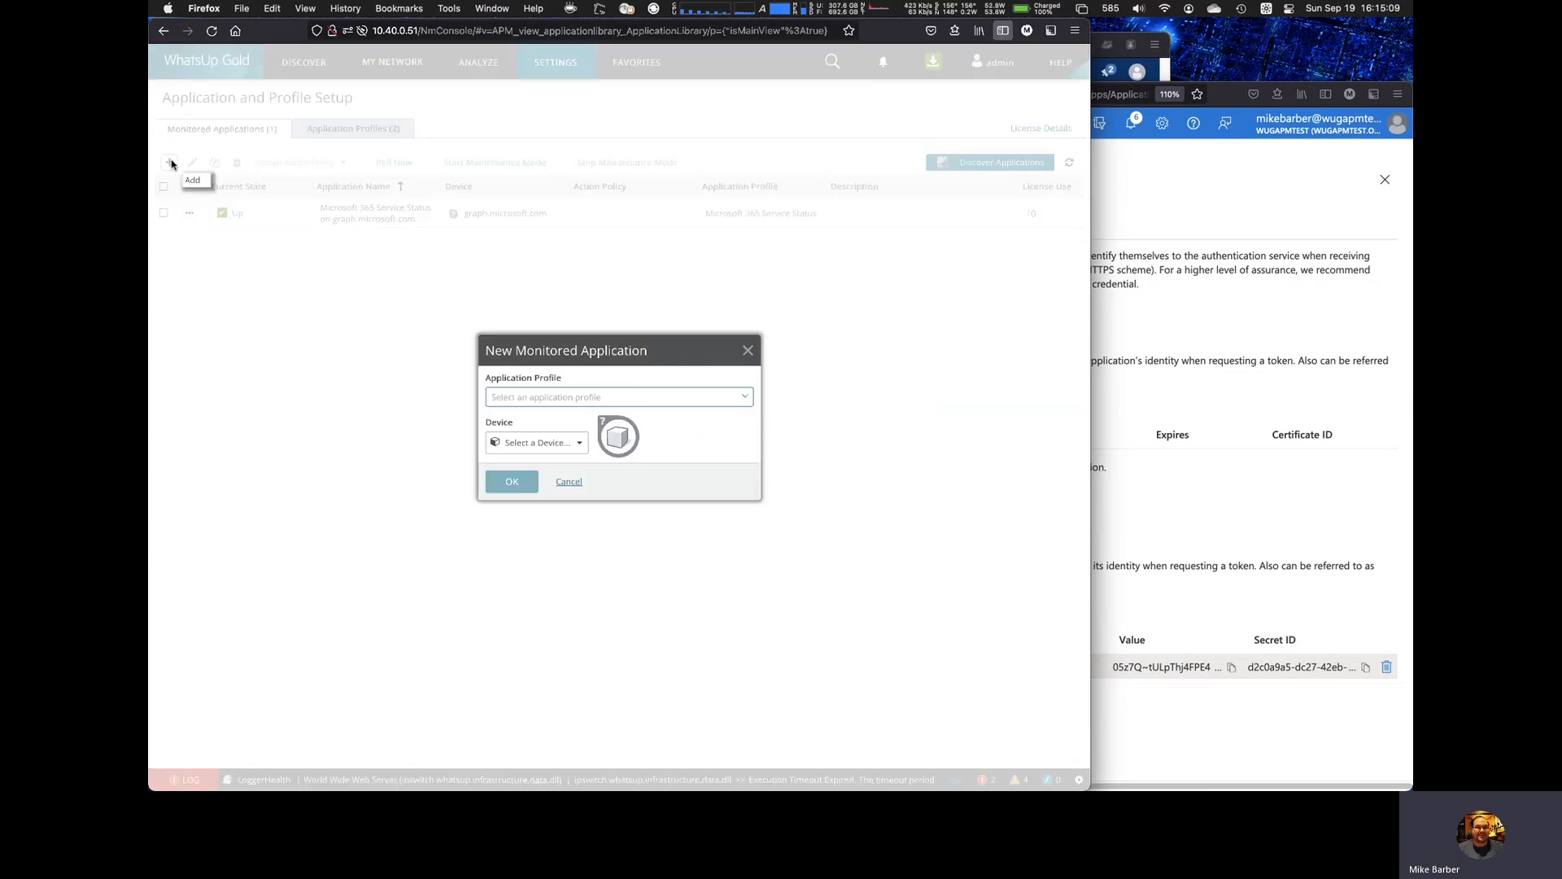
{"action": "left_click", "coordinate": [626, 396]}
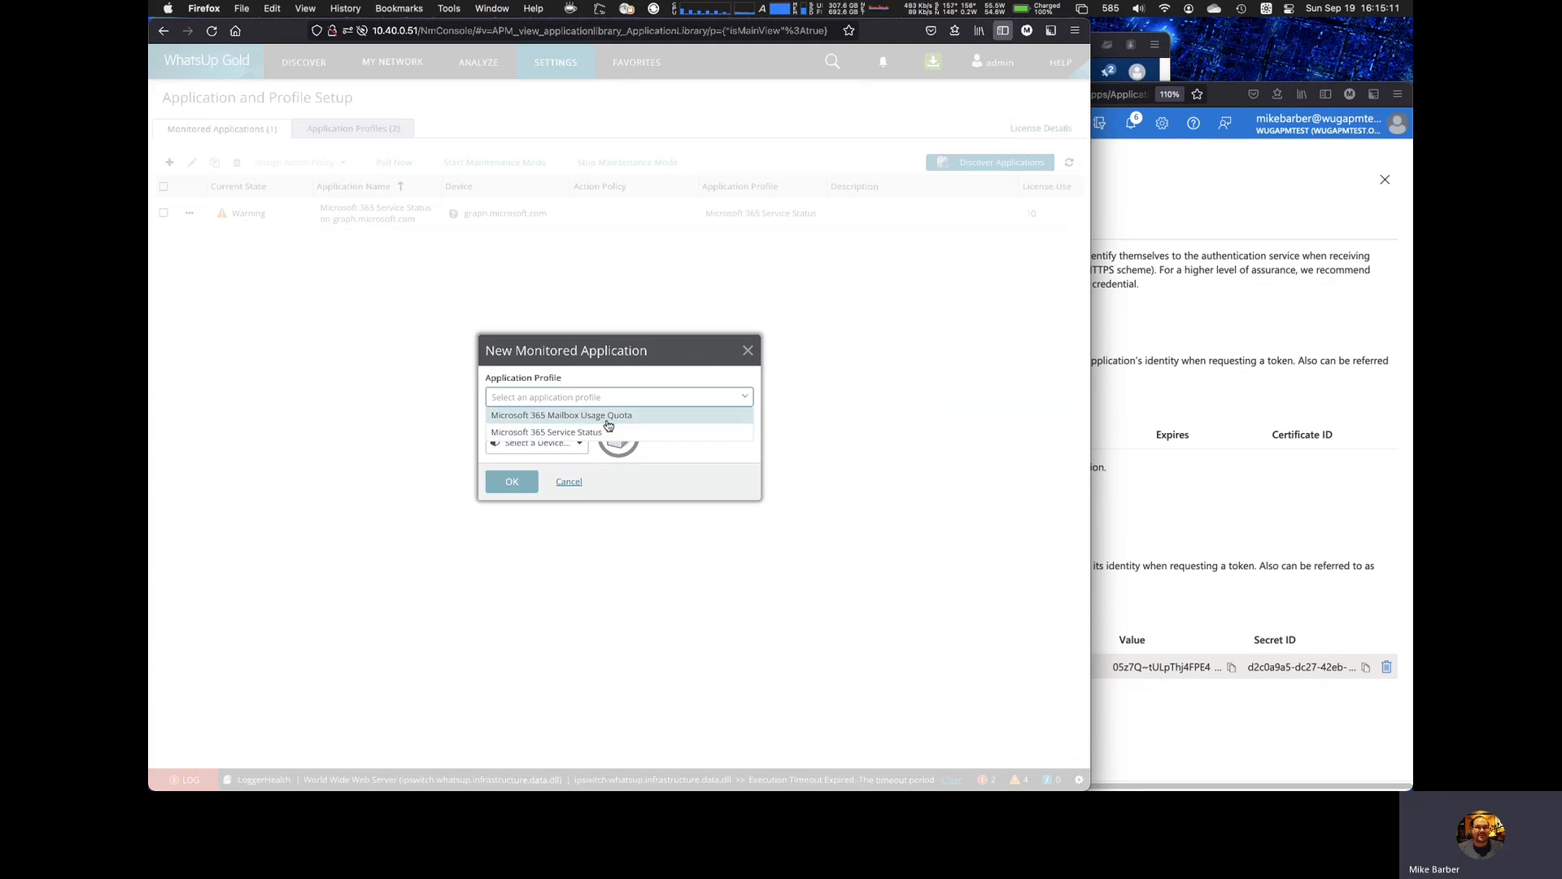
{"action": "left_click", "coordinate": [615, 416]}
{"action": "left_click", "coordinate": [570, 443]}
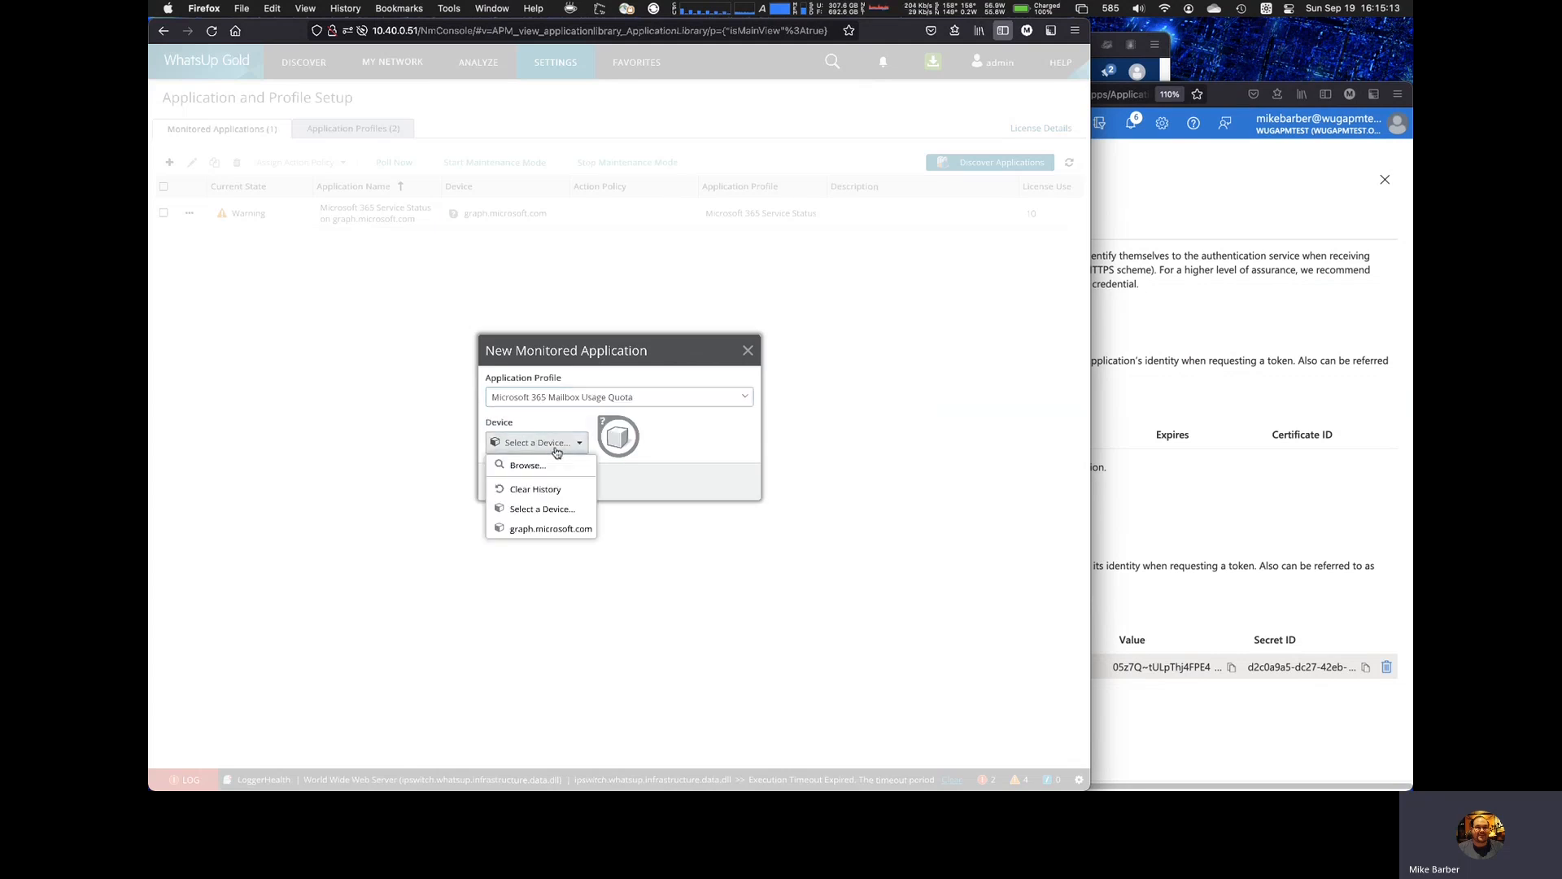
{"action": "left_click", "coordinate": [543, 529]}
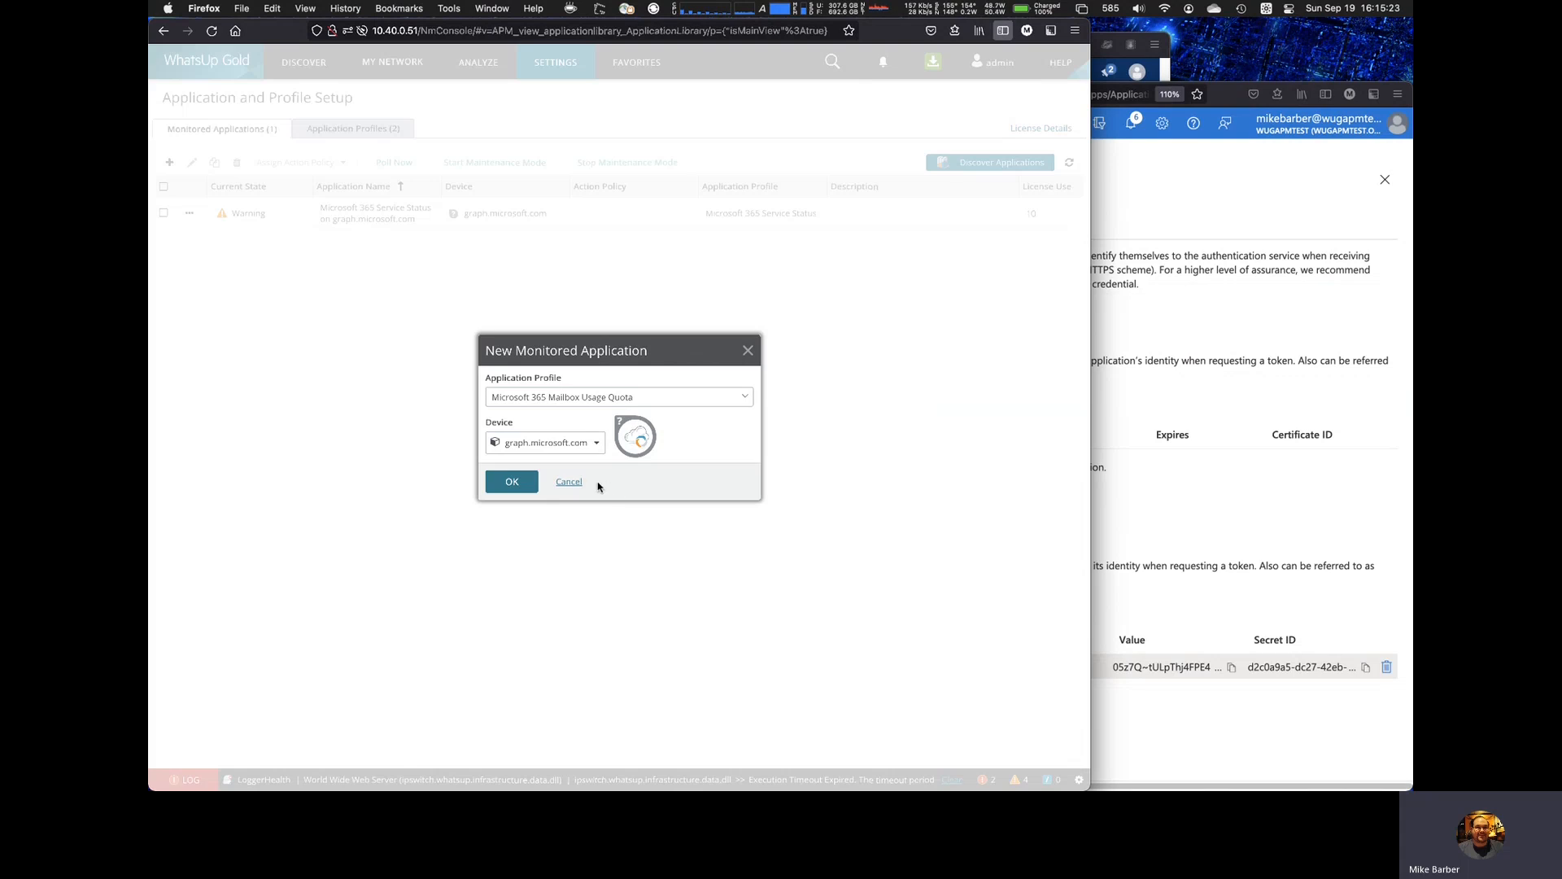
{"action": "left_click", "coordinate": [534, 489]}
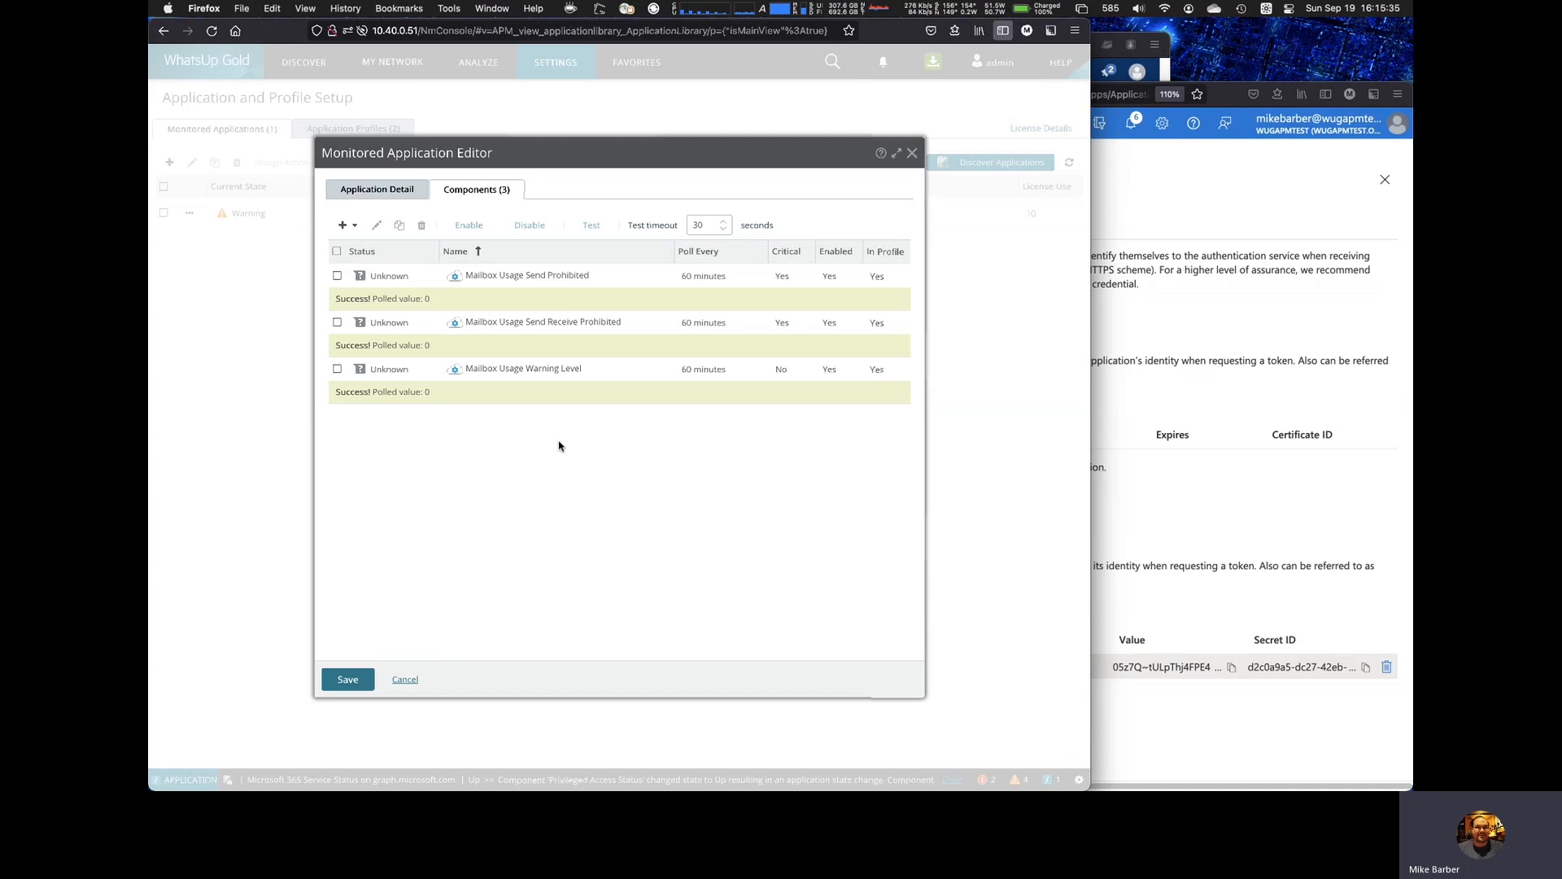
{"action": "left_click", "coordinate": [347, 680]}
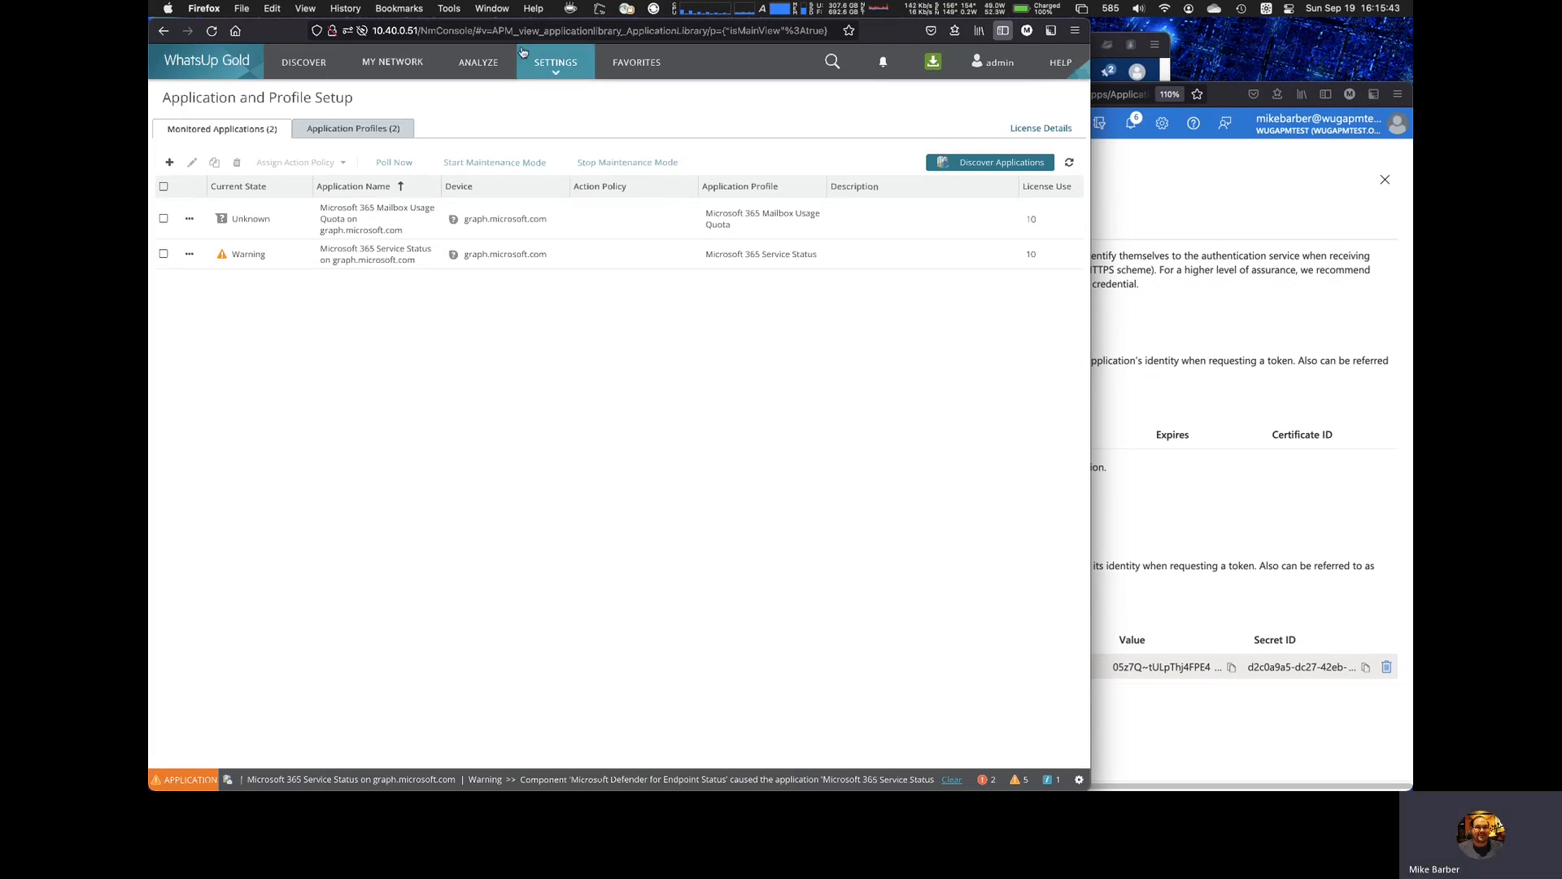
Step: Open the Application Monitoring Dashboard and review the application state summary and state change log
{"action": "left_click", "coordinate": [478, 62]}
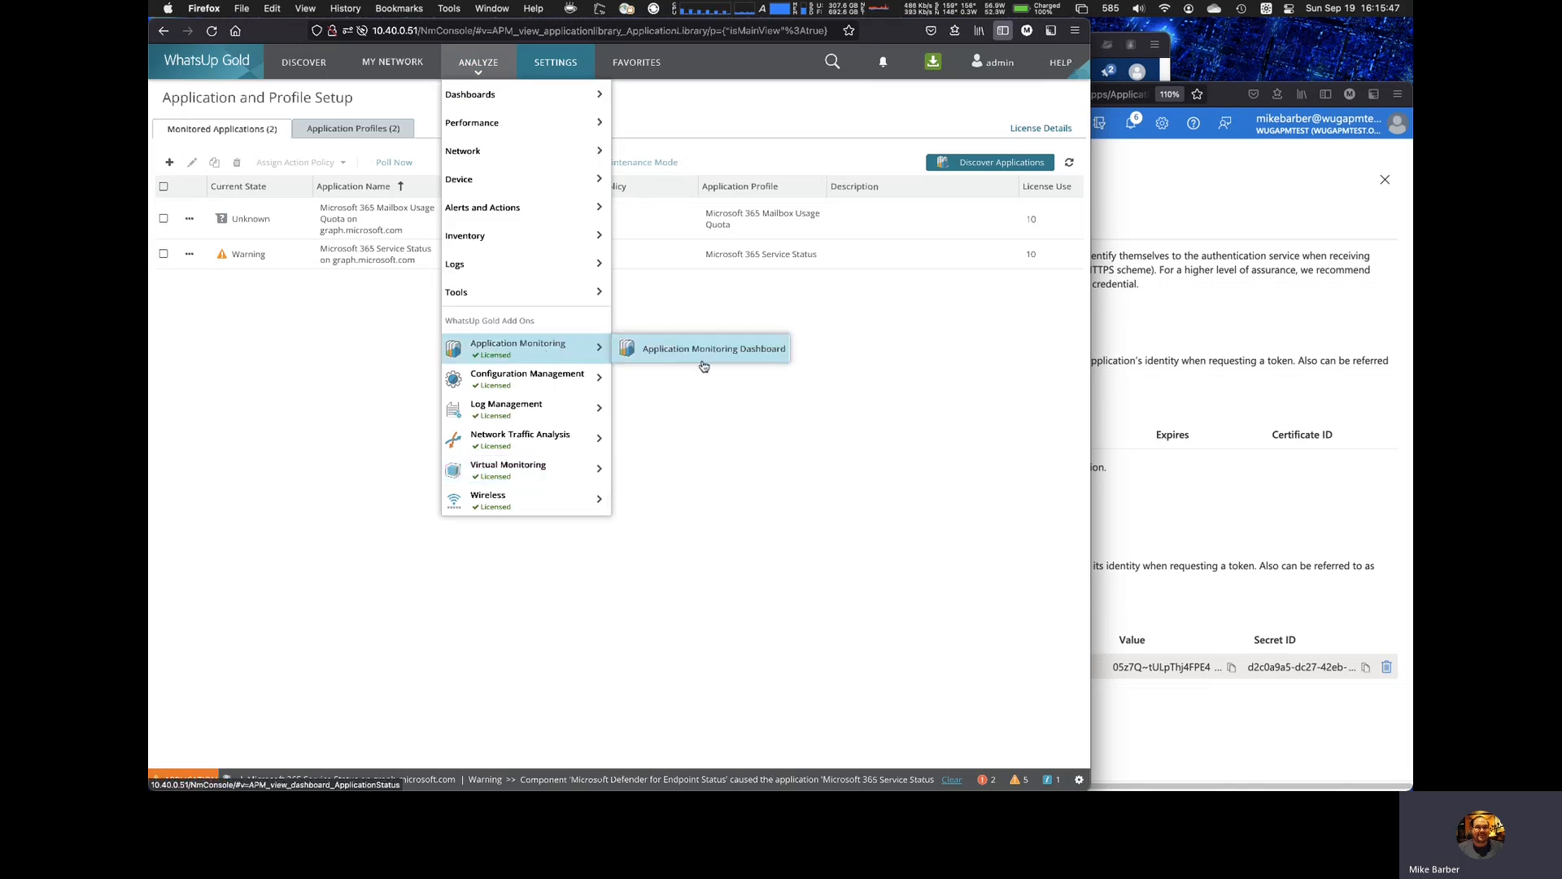
{"action": "left_click", "coordinate": [700, 353]}
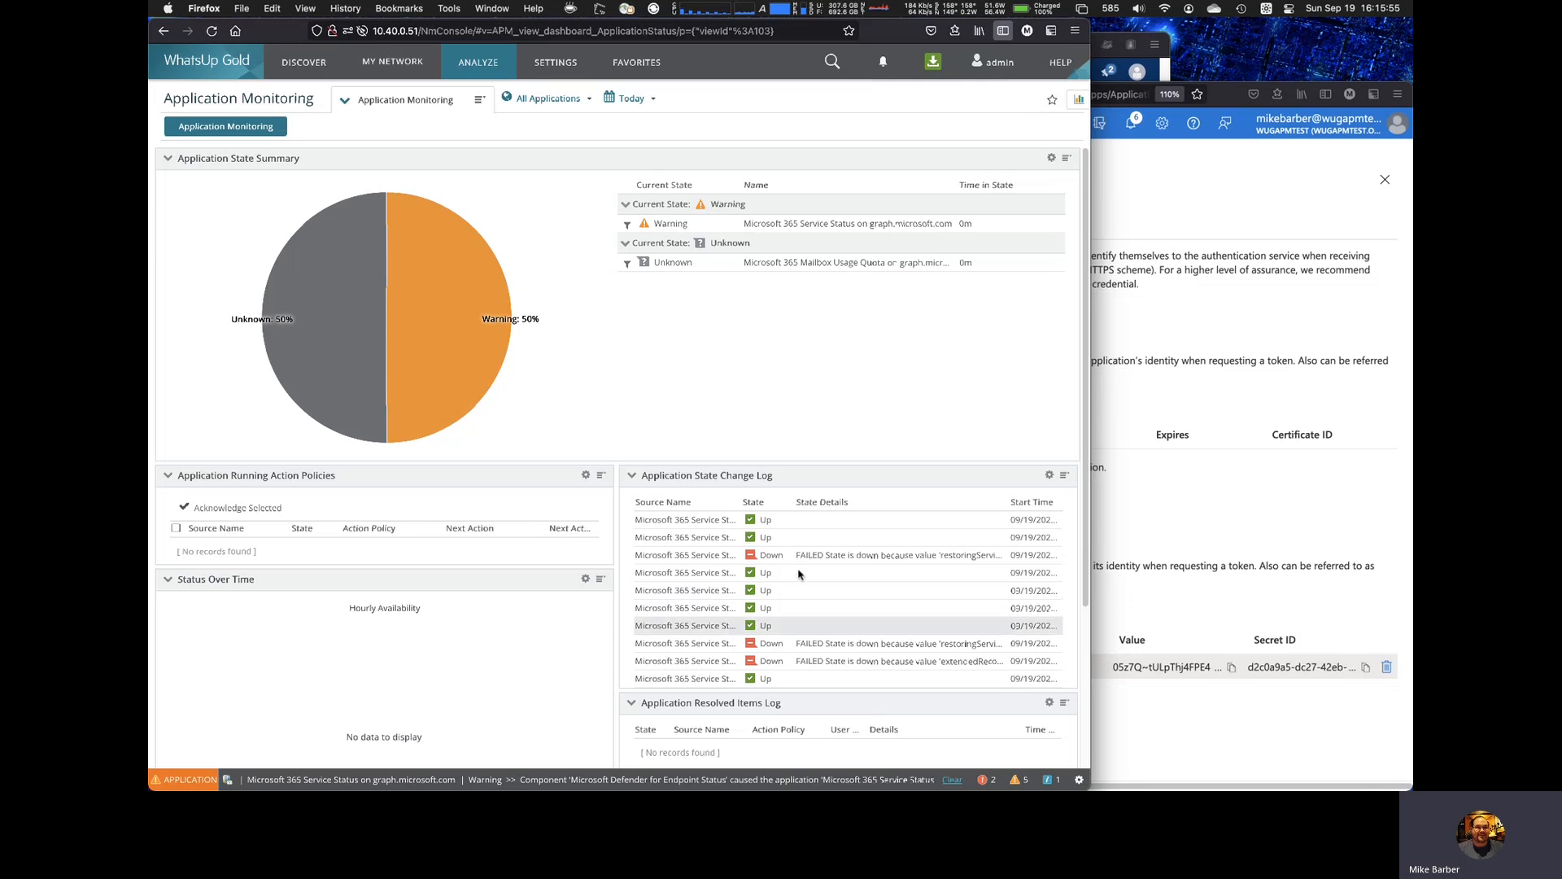
{"action": "scroll", "coordinate": [814, 639], "scroll_direction": "down", "scroll_amount": 5}
{"action": "scroll", "coordinate": [818, 602], "scroll_direction": "up", "scroll_amount": 3}
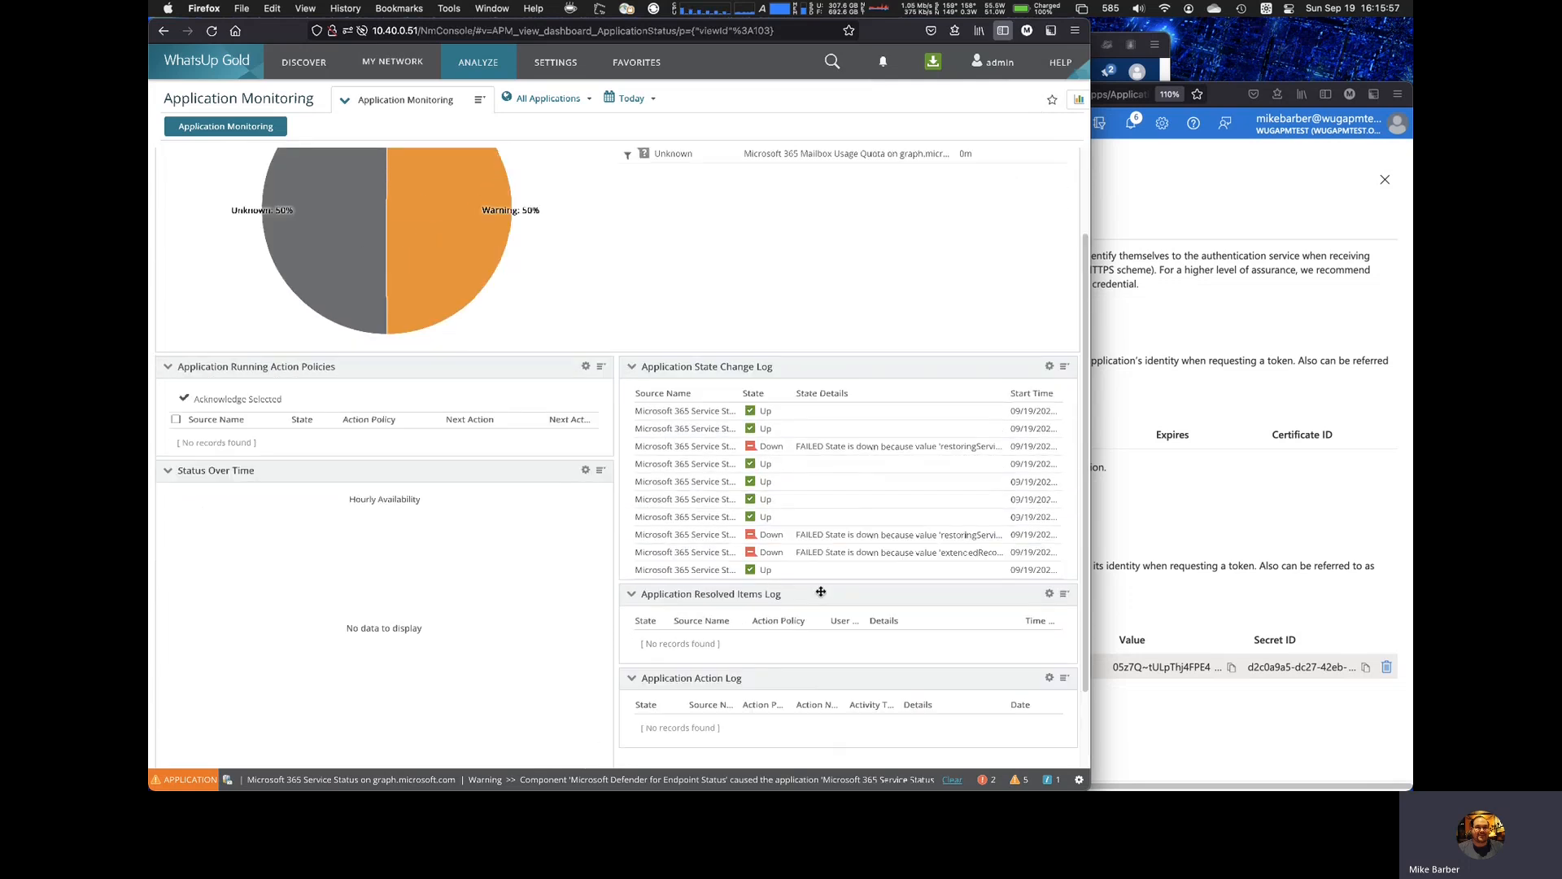
{"action": "scroll", "coordinate": [692, 232], "scroll_direction": "up", "scroll_amount": 2}
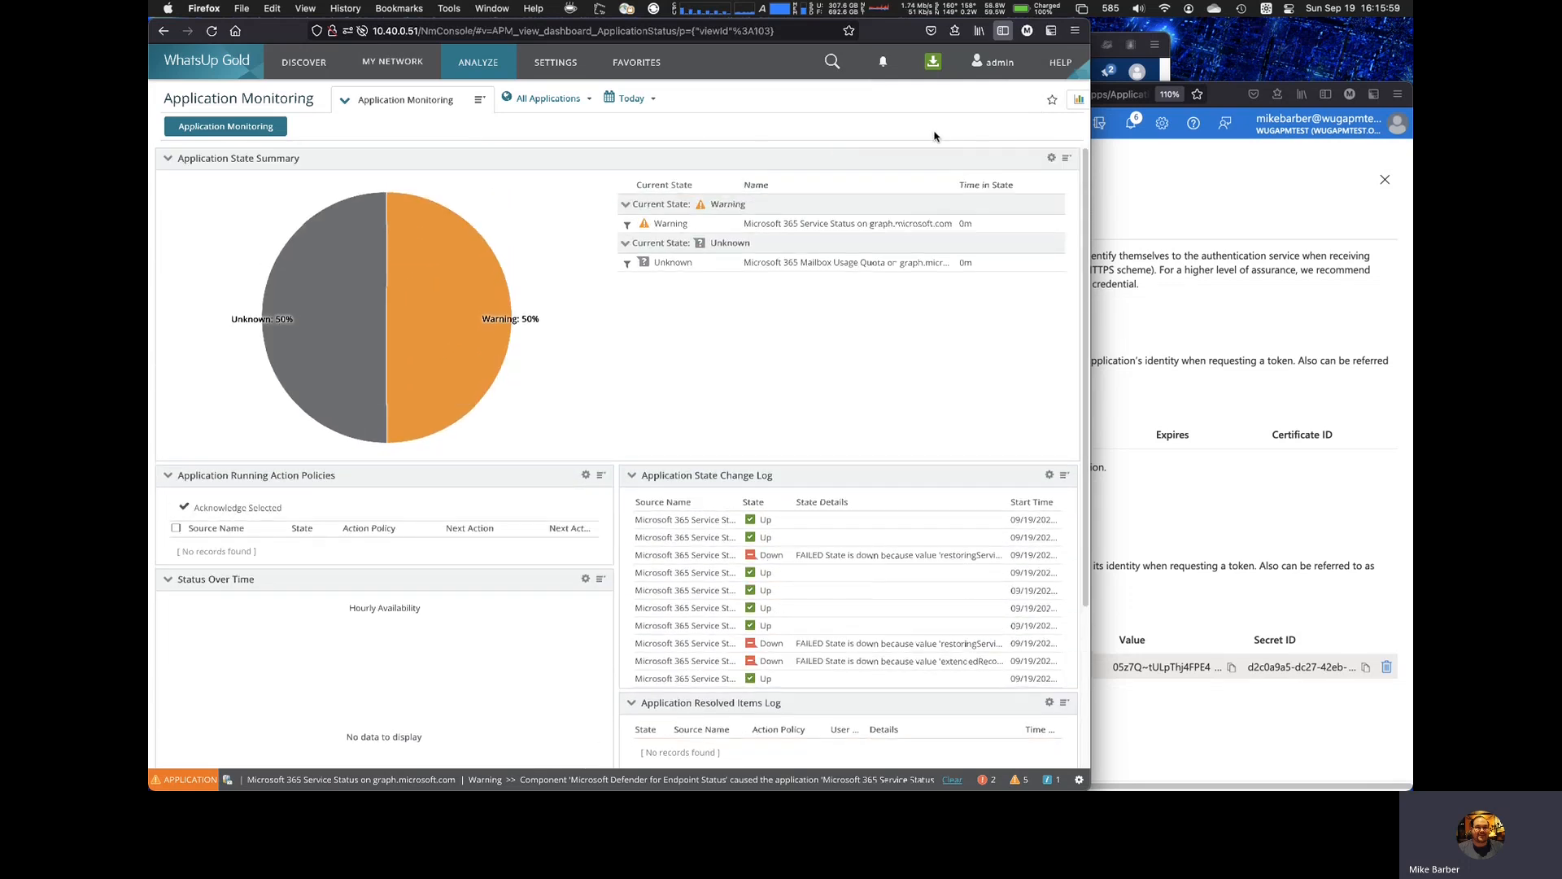